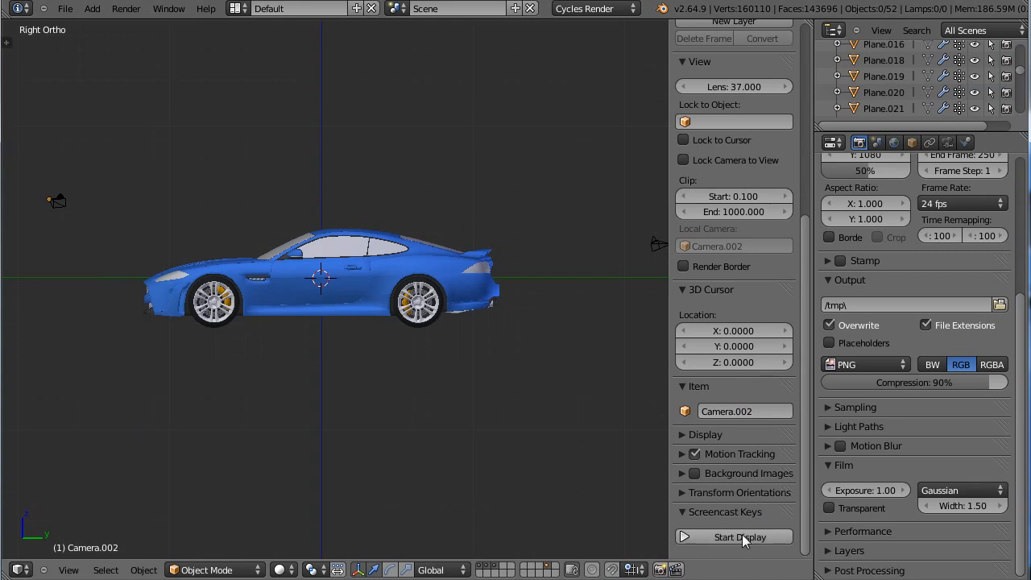
# Step: Start the Screencast Keys display and hide the 3D view's properties sidebar
pyautogui.click(740, 536)
pyautogui.press('n')
pyautogui.scroll(3, 489, 351)
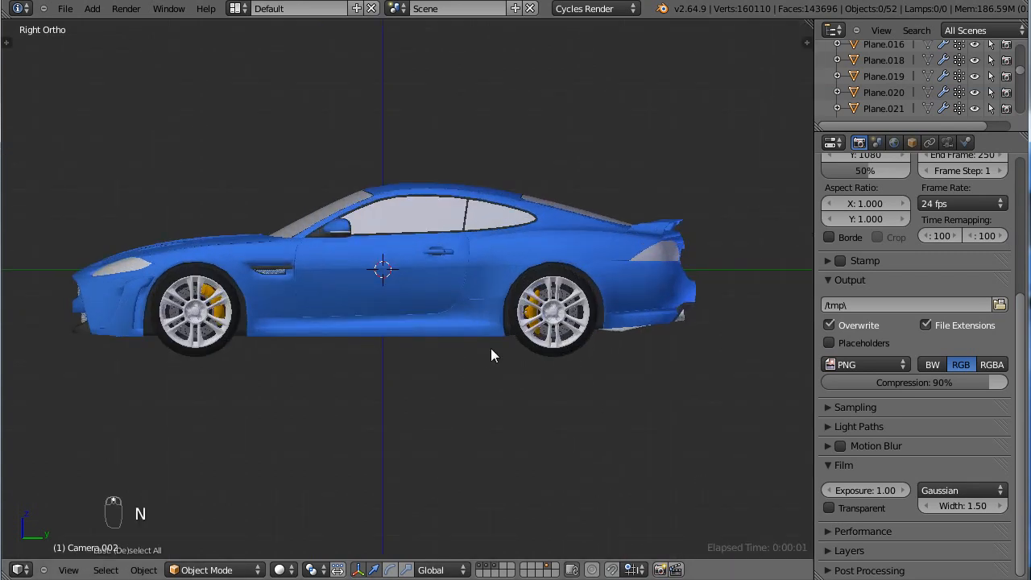
# Step: Preview the car through the camera in Rendered shading and return to Solid shading
pyautogui.press('KP_0')
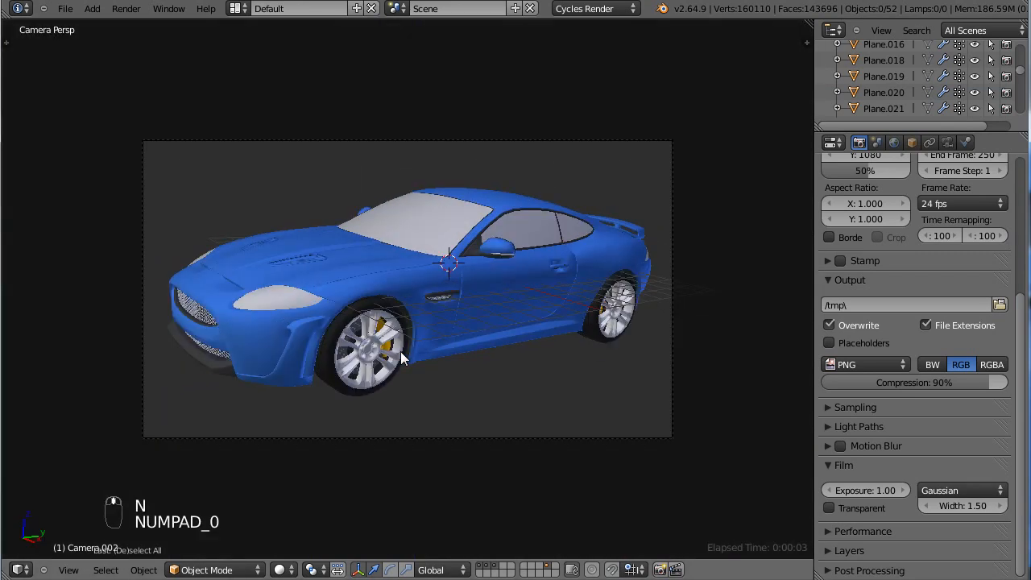
pyautogui.click(280, 570)
pyautogui.click(295, 463)
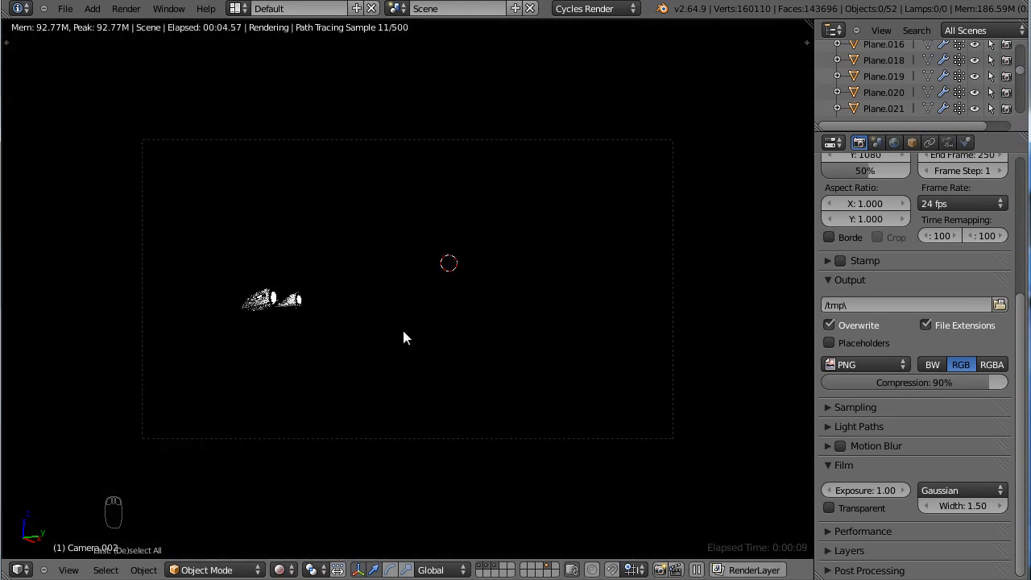
pyautogui.click(282, 570)
pyautogui.click(292, 520)
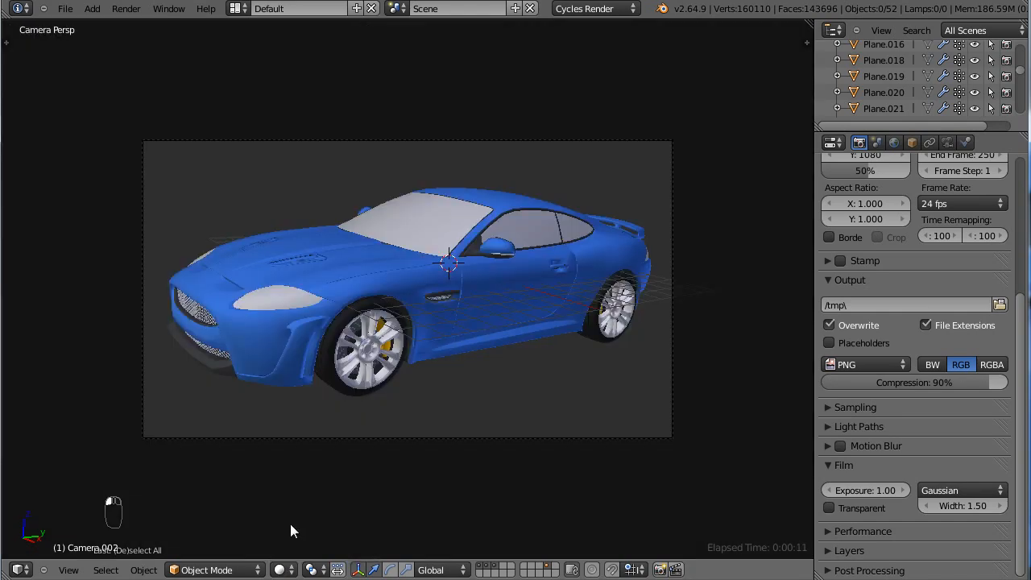
# Step: Show the car in right side view, switch to the image viewer to view the finished car render, and return to Blender
pyautogui.press('KP_3')
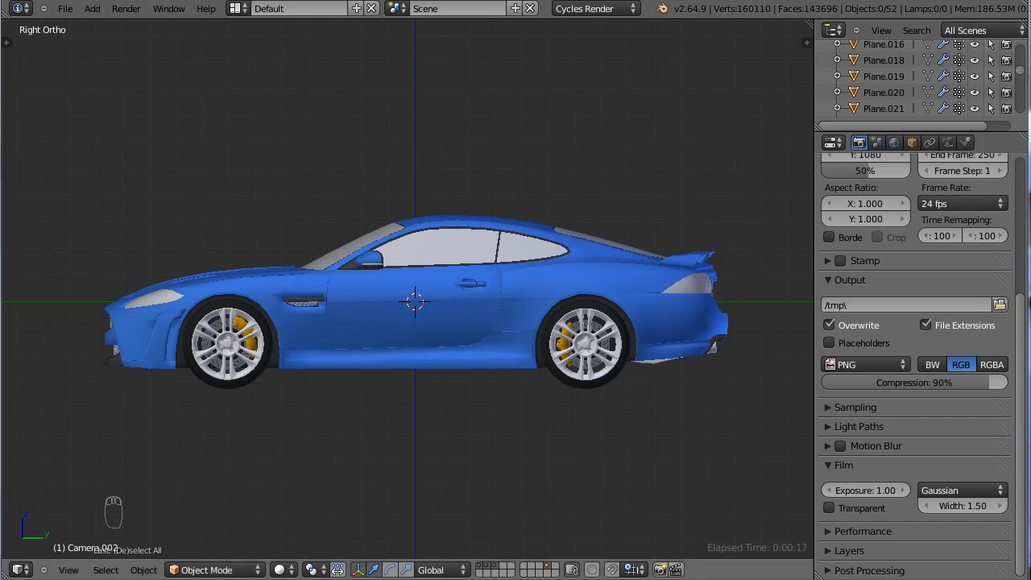
pyautogui.hotkey('alt', 'Tab')
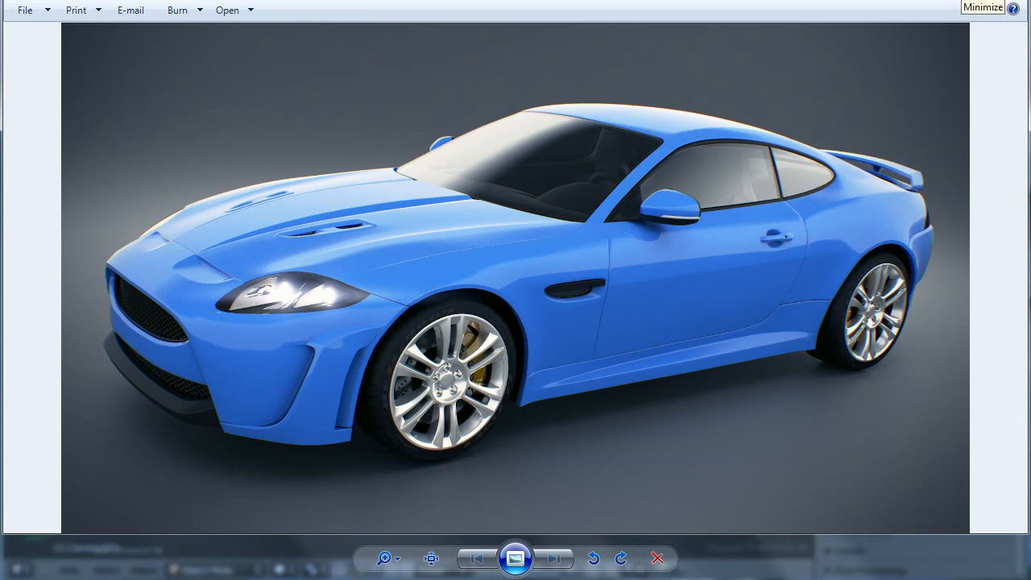
pyautogui.click(962, 0)
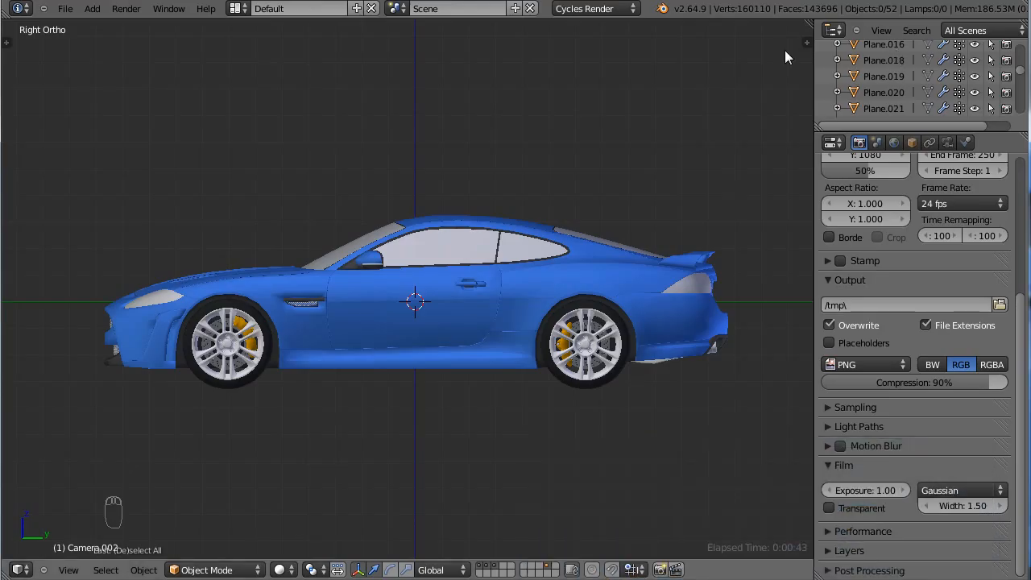
# Step: Split the 3D view into two stacked areas and turn the upper one into a Node Editor with its sidebar hidden
pyautogui.moveTo(809, 40); pyautogui.dragTo(806, 311)
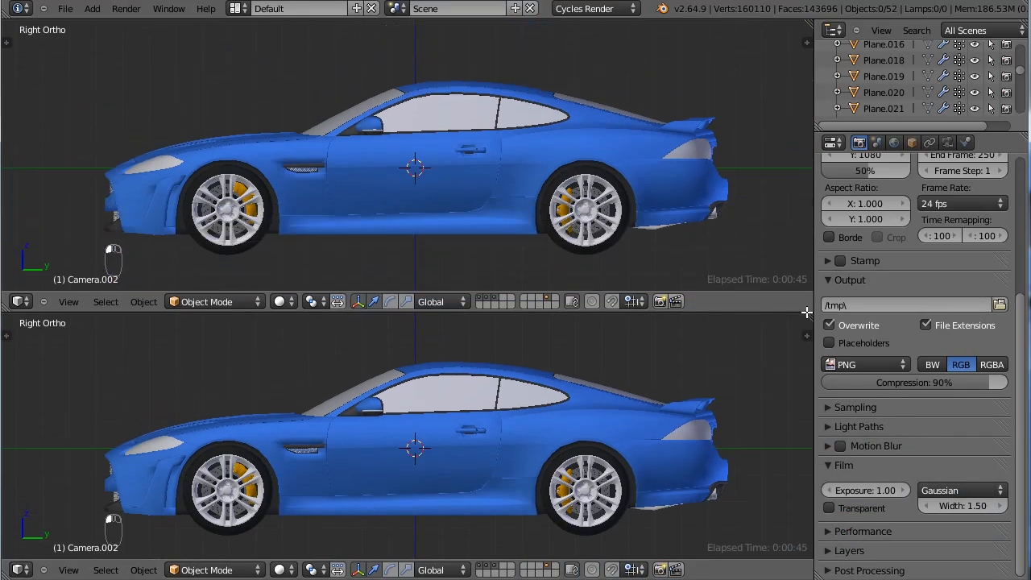
pyautogui.click(20, 301)
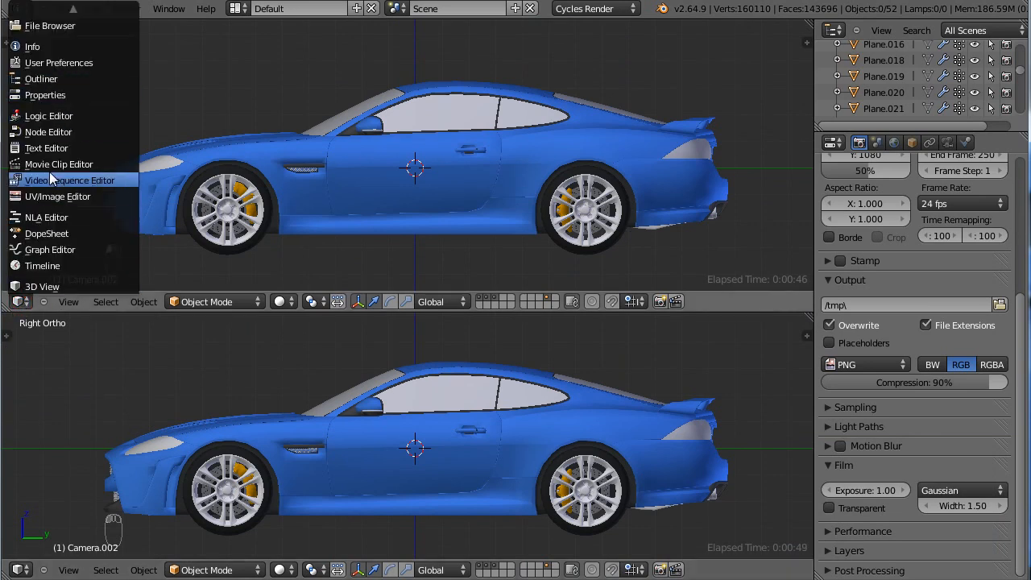
pyautogui.click(50, 135)
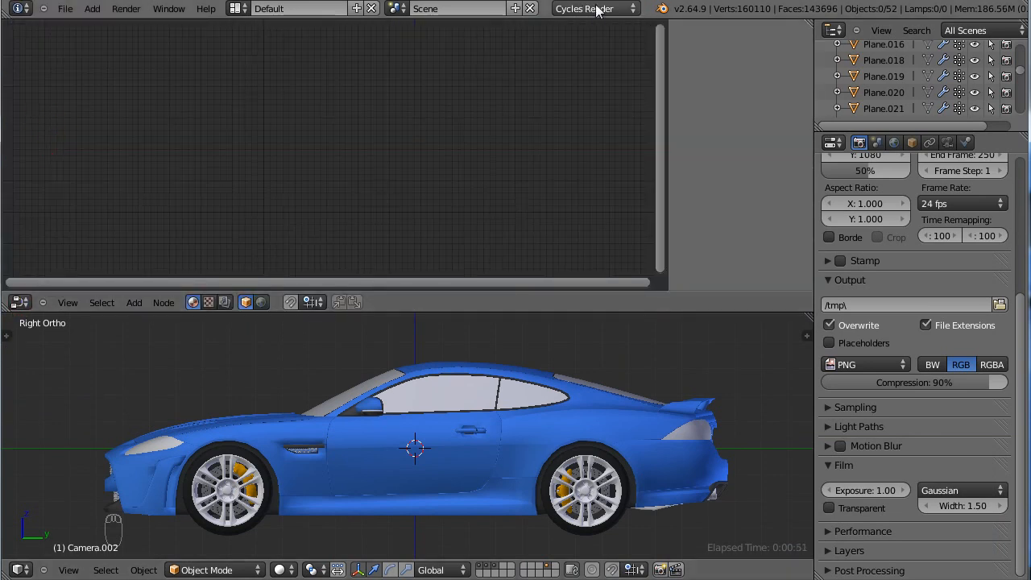
pyautogui.press('n')
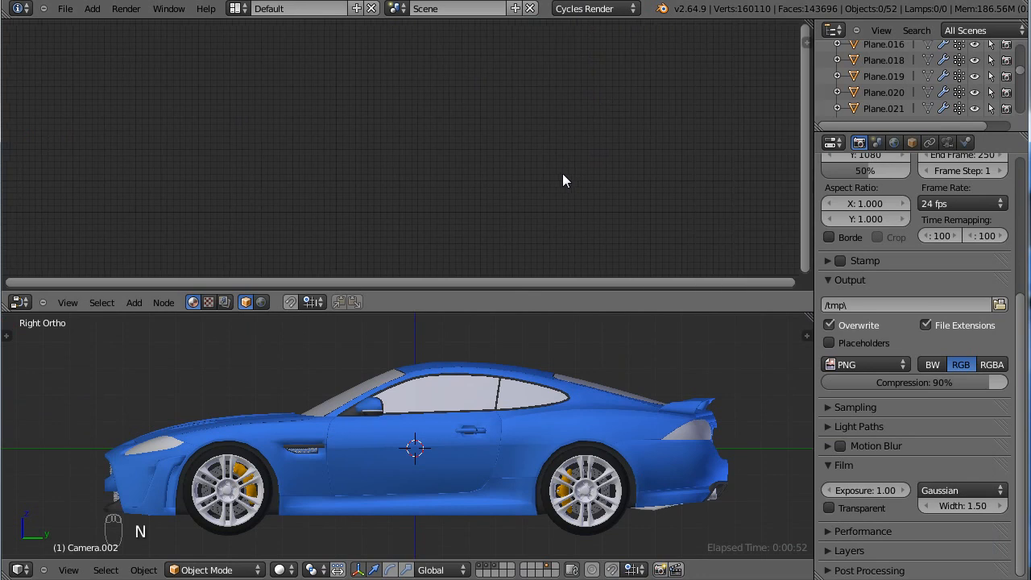
# Step: Show the World shader nodes in the Node Editor and enlarge the editor's area
pyautogui.click(261, 302)
pyautogui.moveTo(323, 314); pyautogui.dragTo(324, 345)
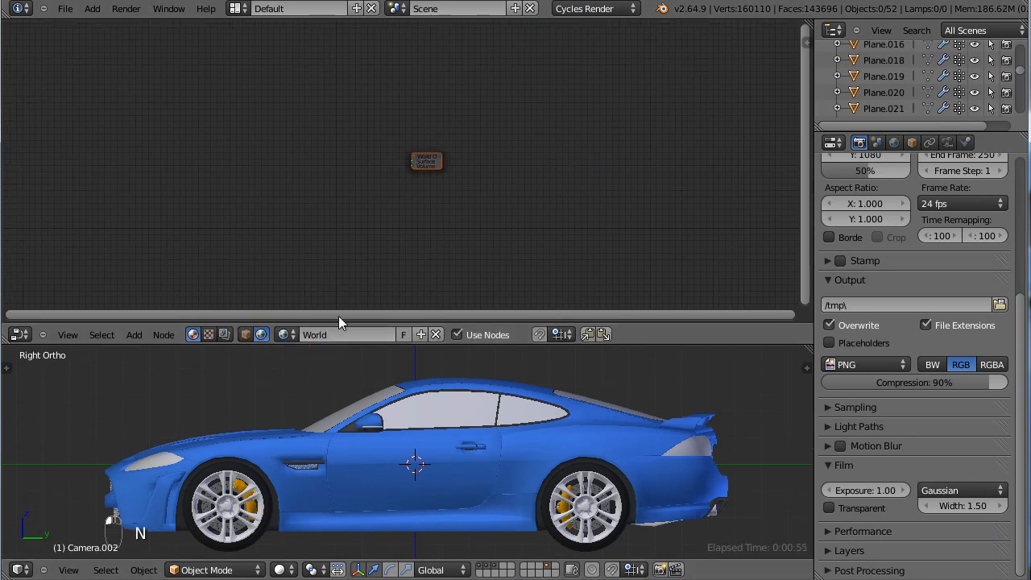
pyautogui.scroll(5, 479, 164)
pyautogui.moveTo(368, 177); pyautogui.dragTo(502, 161, button='middle')
pyautogui.scroll(-1, 479, 178)
pyautogui.hotkey('shift', 'a')
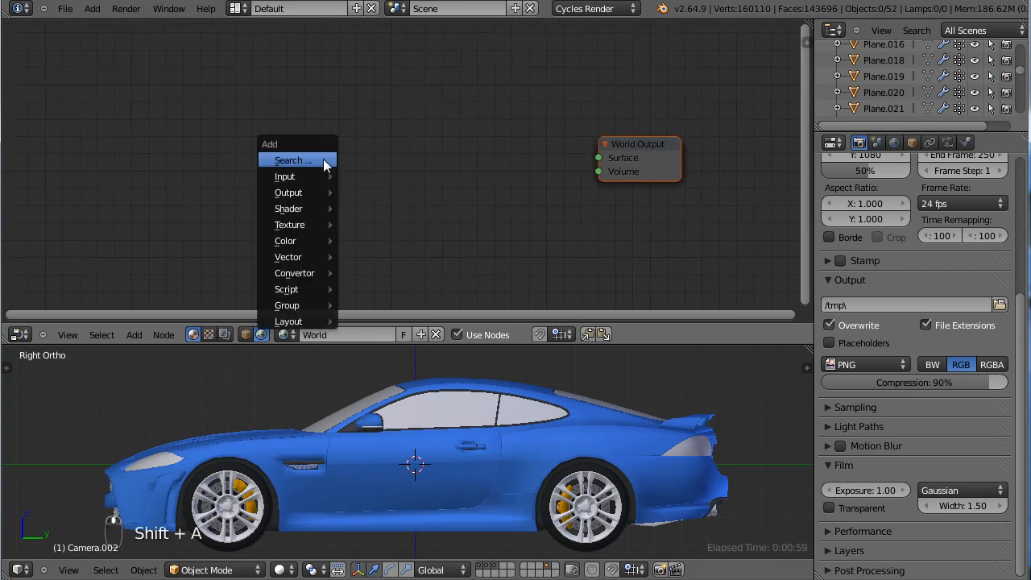
pyautogui.moveTo(309, 207)
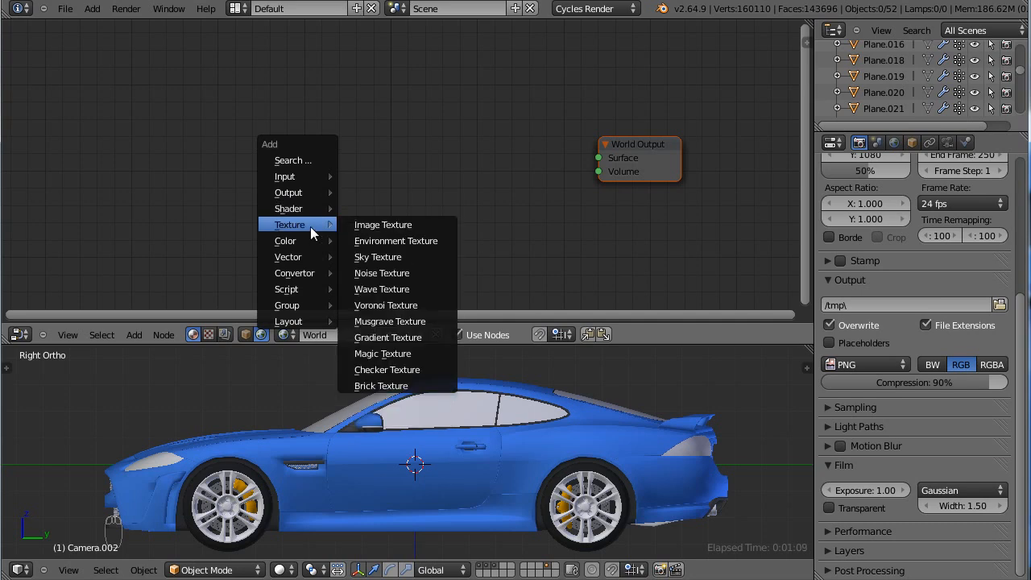
pyautogui.click(391, 258)
pyautogui.moveTo(417, 238); pyautogui.dragTo(430, 141)
pyautogui.press('Delete')
# Step: Add a Background shader and connect it to the Surface input of the World Output node
pyautogui.hotkey('shift', 'a')
pyautogui.moveTo(430, 142)
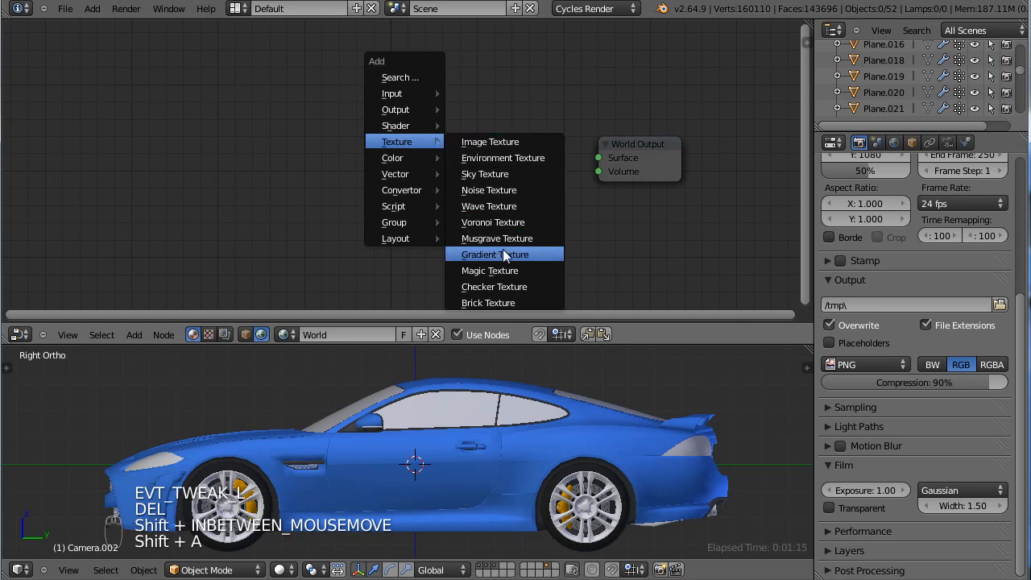
pyautogui.moveTo(423, 95)
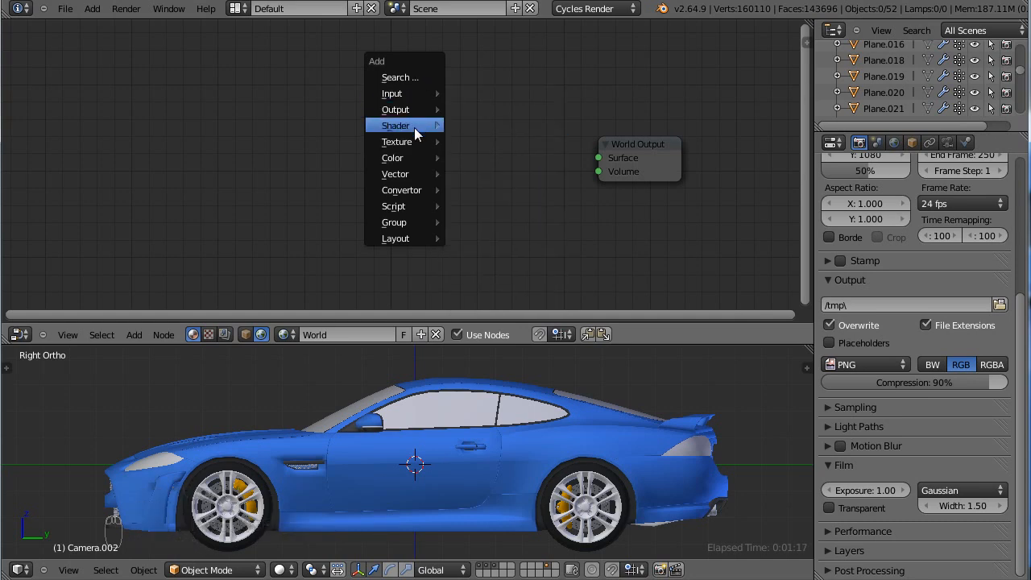
pyautogui.click(486, 125)
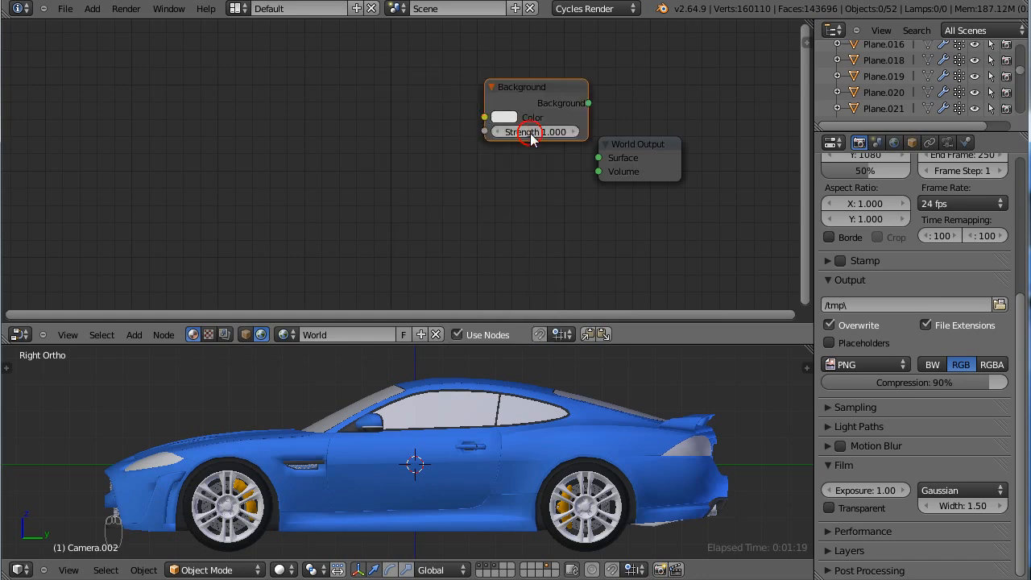
pyautogui.click(497, 164)
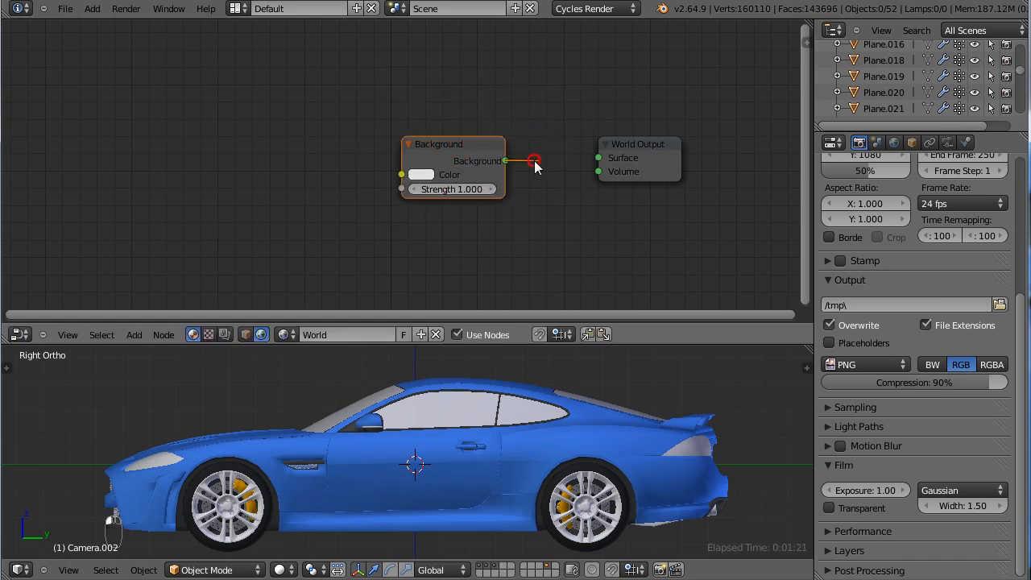
pyautogui.moveTo(536, 165); pyautogui.dragTo(599, 158)
# Step: Set the 3D view to Rendered shading, enlarge its area and look through the camera
pyautogui.click(279, 570)
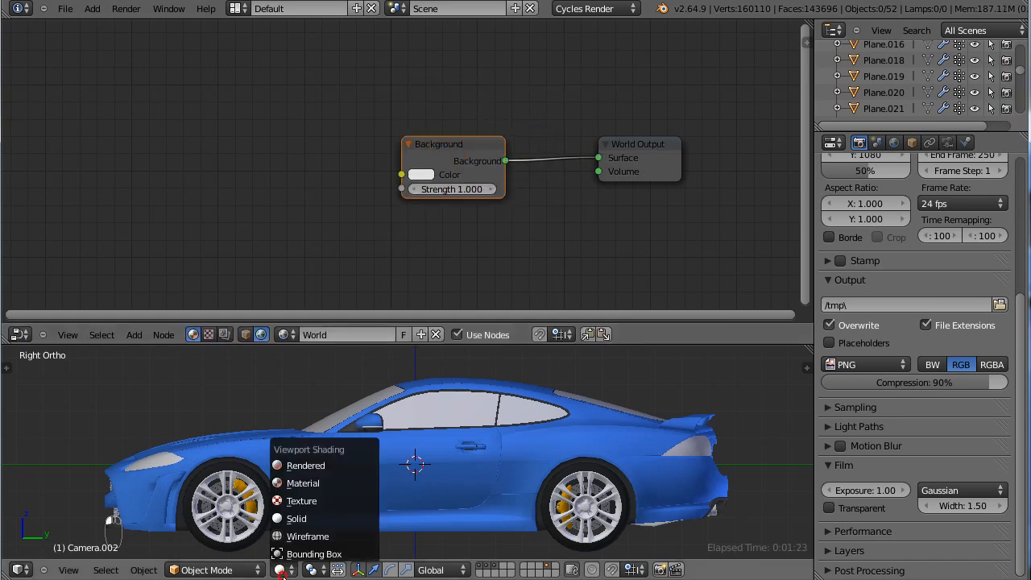
pyautogui.click(289, 469)
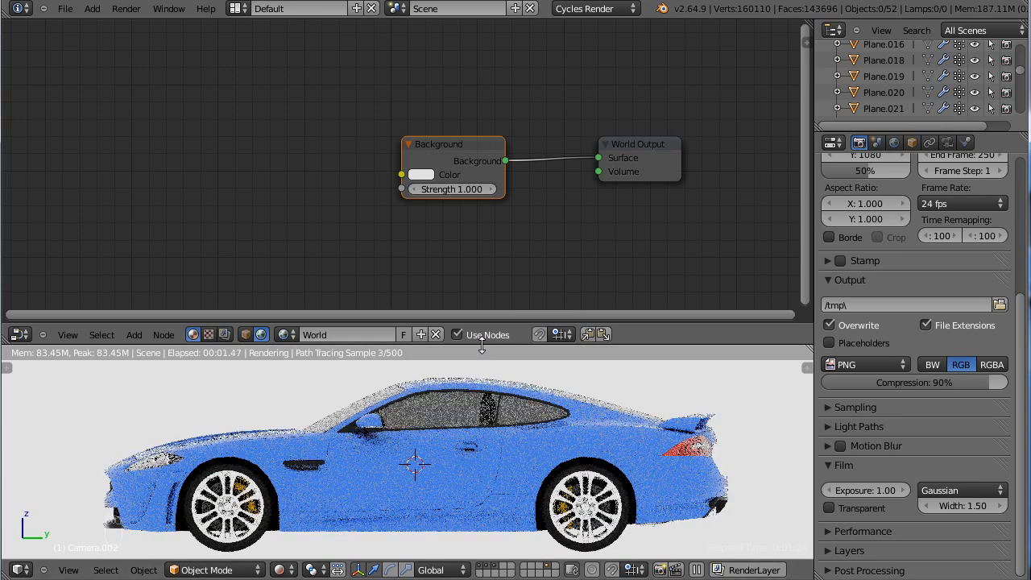
pyautogui.moveTo(482, 345); pyautogui.dragTo(482, 307)
pyautogui.press('KP_0')
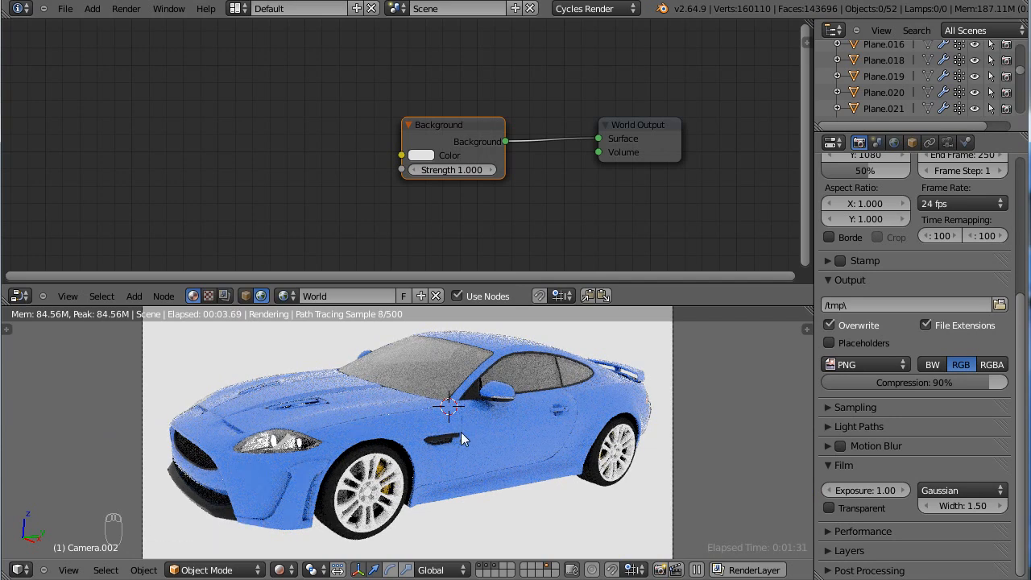
pyautogui.keyDown('shift'); pyautogui.moveTo(462, 433); pyautogui.dragTo(480, 437, button='middle'); pyautogui.keyUp('shift')
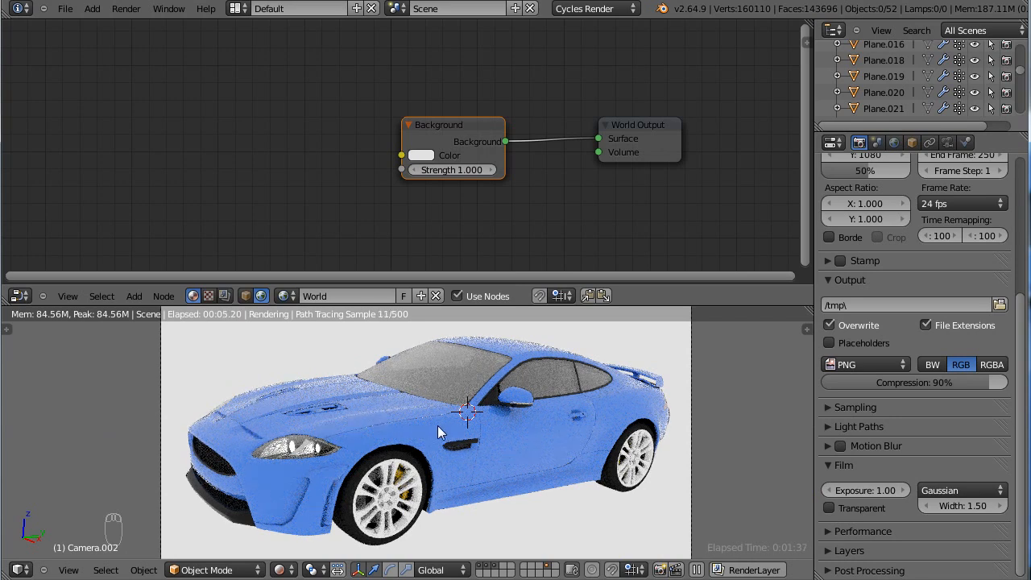
# Step: Put the 3D view in front view, add a Gradient Texture node and connect its Color output to the Background shader's Color input
pyautogui.moveTo(403, 202); pyautogui.dragTo(448, 196, button='middle')
pyautogui.scroll(-5, 319, 164)
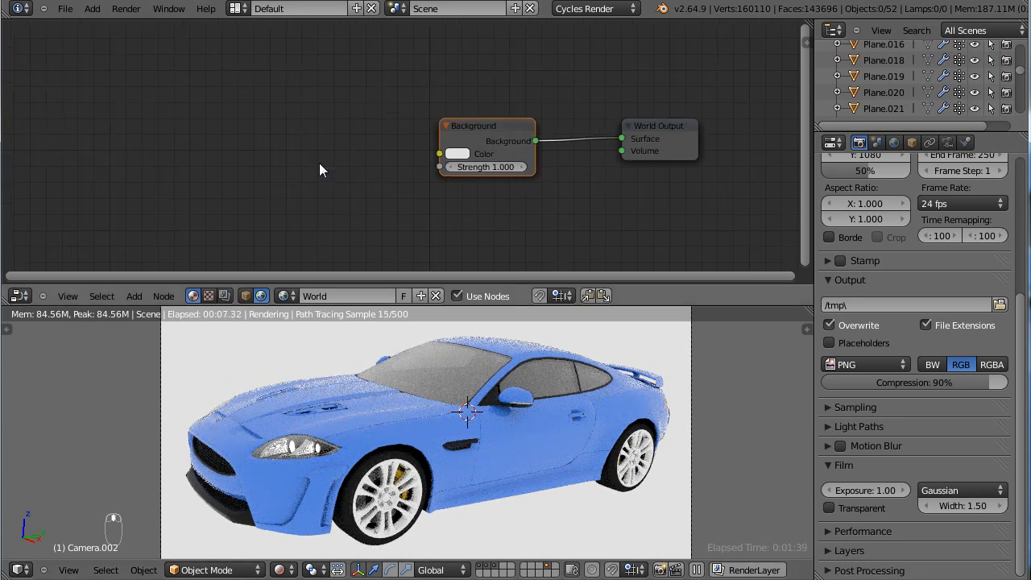
pyautogui.moveTo(210, 165); pyautogui.dragTo(302, 166, button='middle')
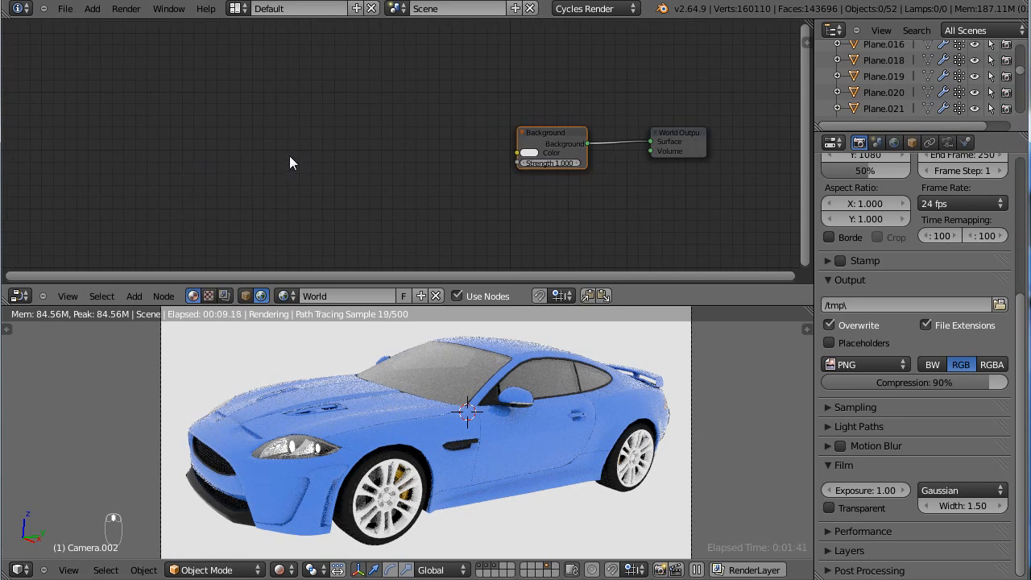
pyautogui.press('KP_1')
pyautogui.press('KP_1')
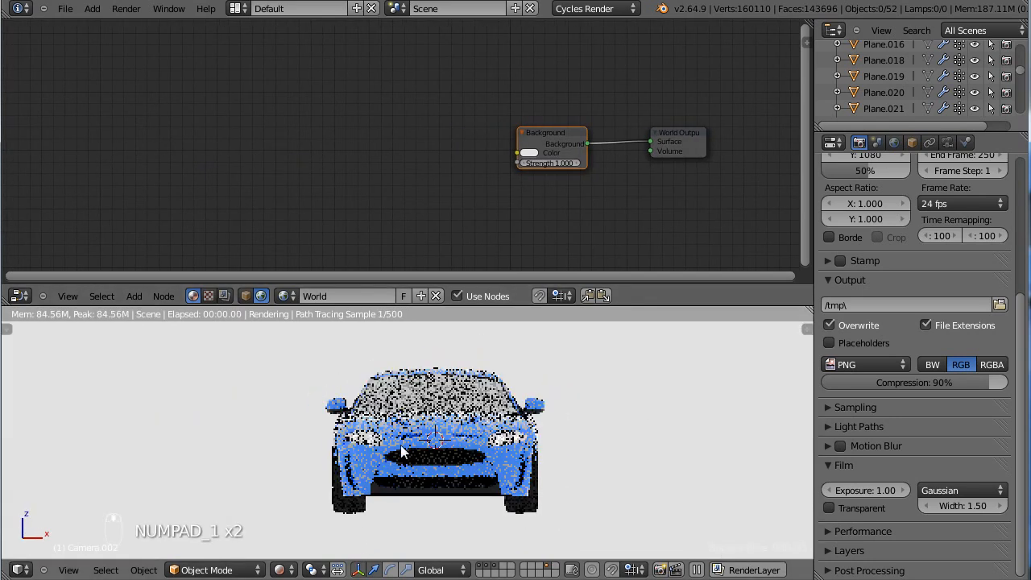
pyautogui.hotkey('shift', 'a')
pyautogui.moveTo(332, 113)
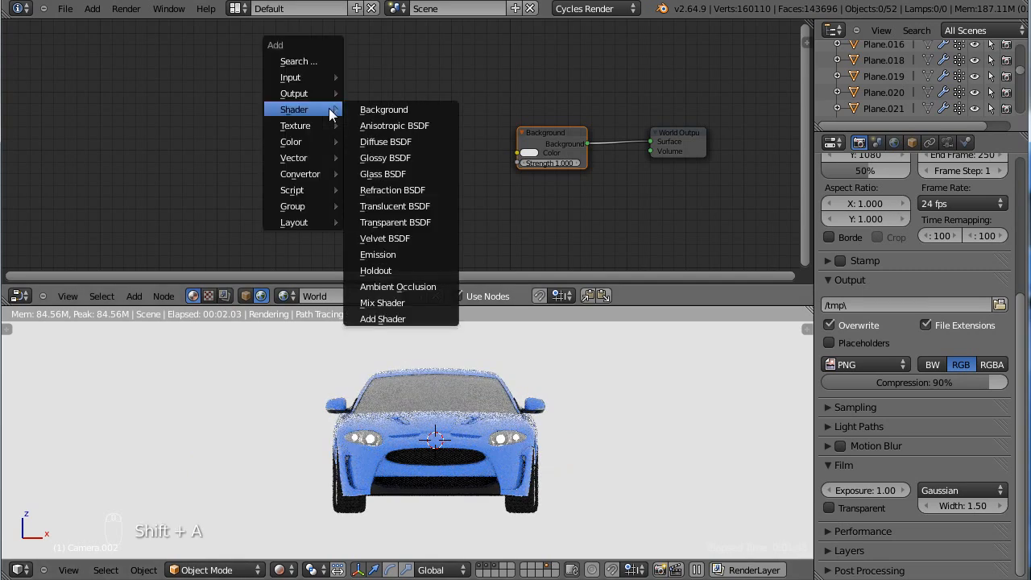
pyautogui.moveTo(309, 174)
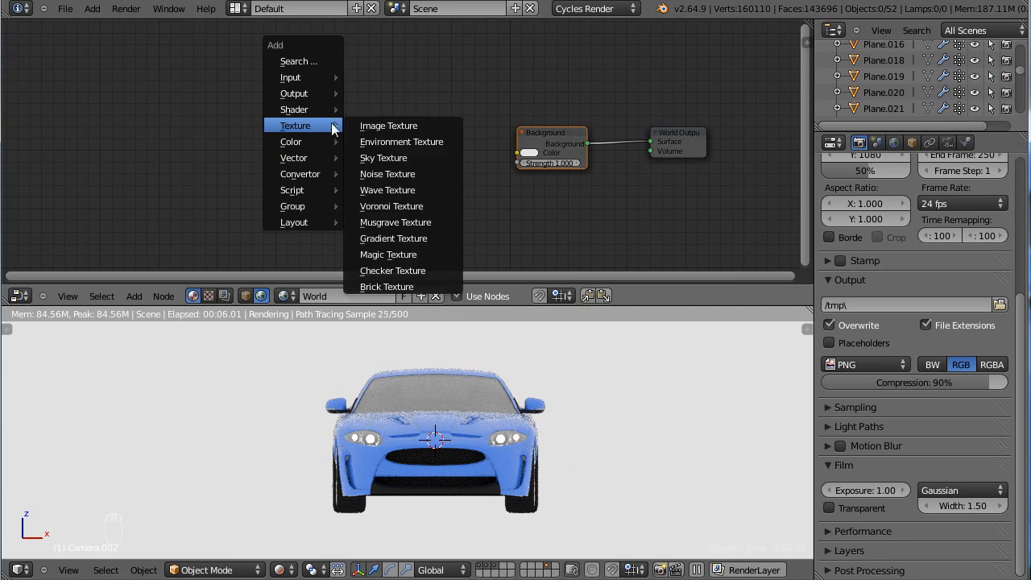
pyautogui.click(382, 238)
pyautogui.moveTo(409, 180); pyautogui.dragTo(518, 153)
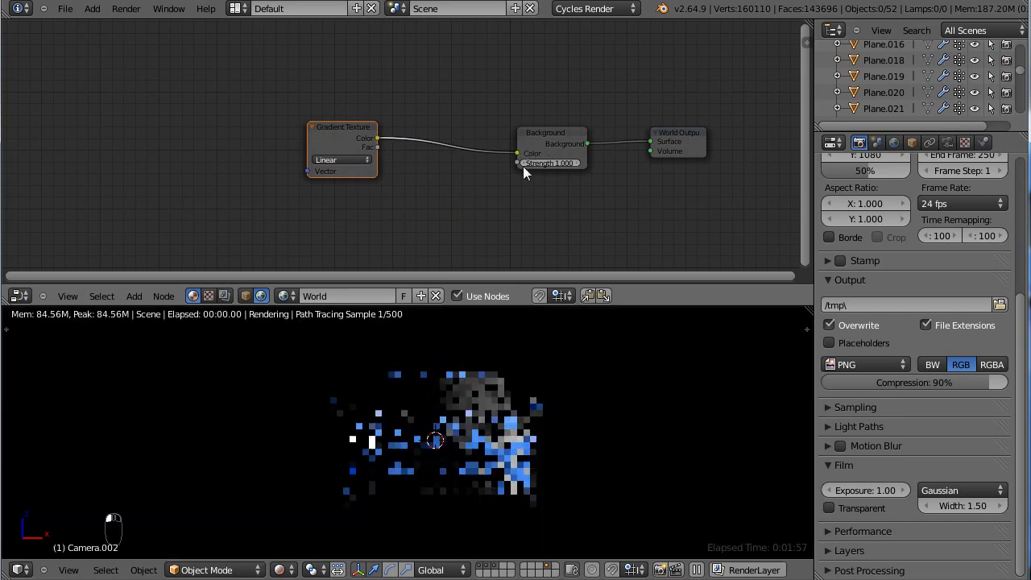
# Step: Examine the gradient world background around the car in perspective from the front and other angles
pyautogui.press('KP_5')
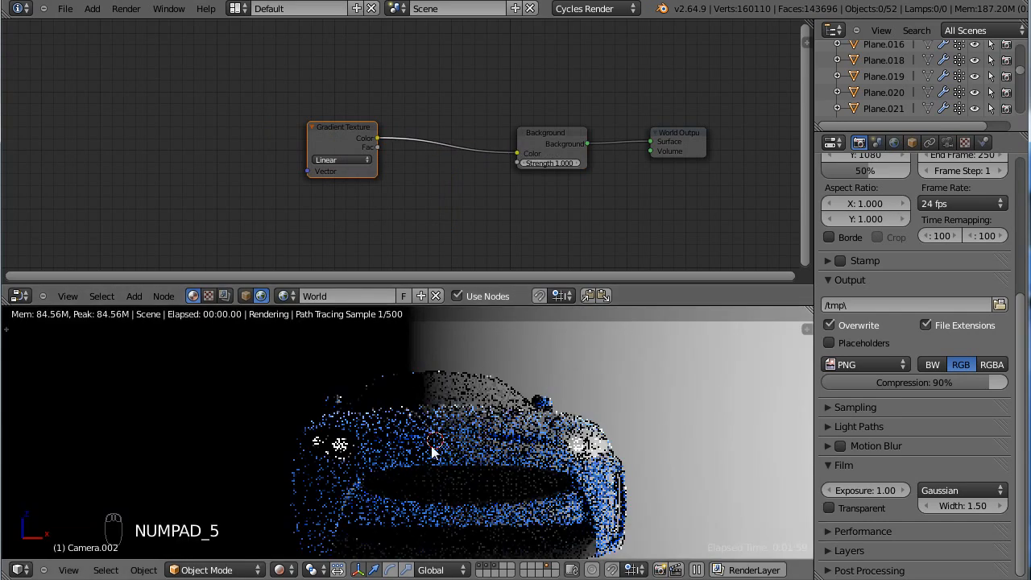
pyautogui.scroll(-2, 431, 447)
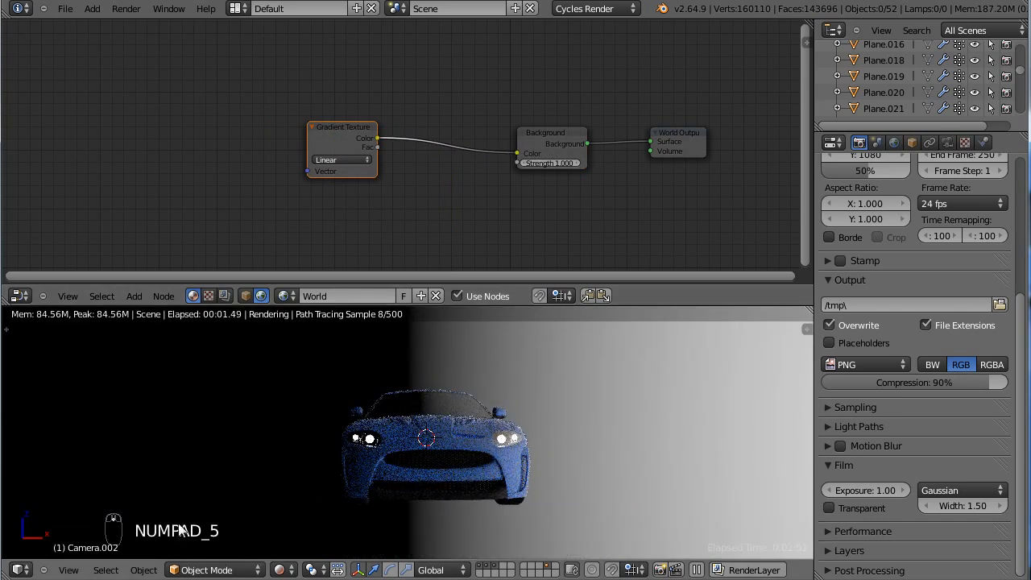
pyautogui.scroll(-3, 536, 427)
pyautogui.moveTo(542, 449)
pyautogui.mouseDown(button='middle')
pyautogui.moveTo(648, 439)
pyautogui.moveTo(660, 426)
pyautogui.moveTo(599, 390)
pyautogui.moveTo(527, 421)
pyautogui.moveTo(532, 445)
pyautogui.mouseUp(button='middle')
pyautogui.press('KP_1')
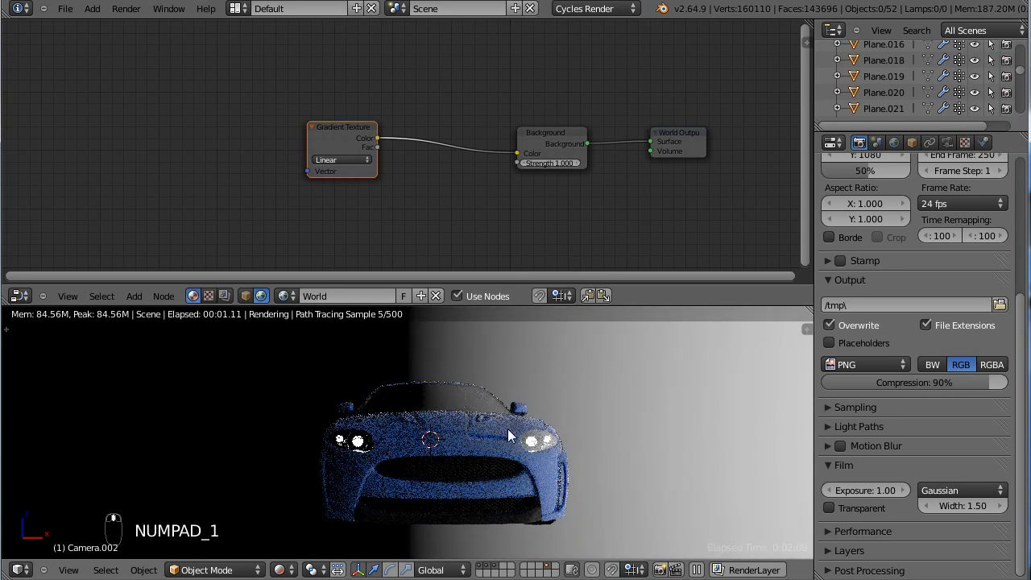
pyautogui.moveTo(463, 451); pyautogui.dragTo(369, 435, button='middle')
pyautogui.press('KP_1')
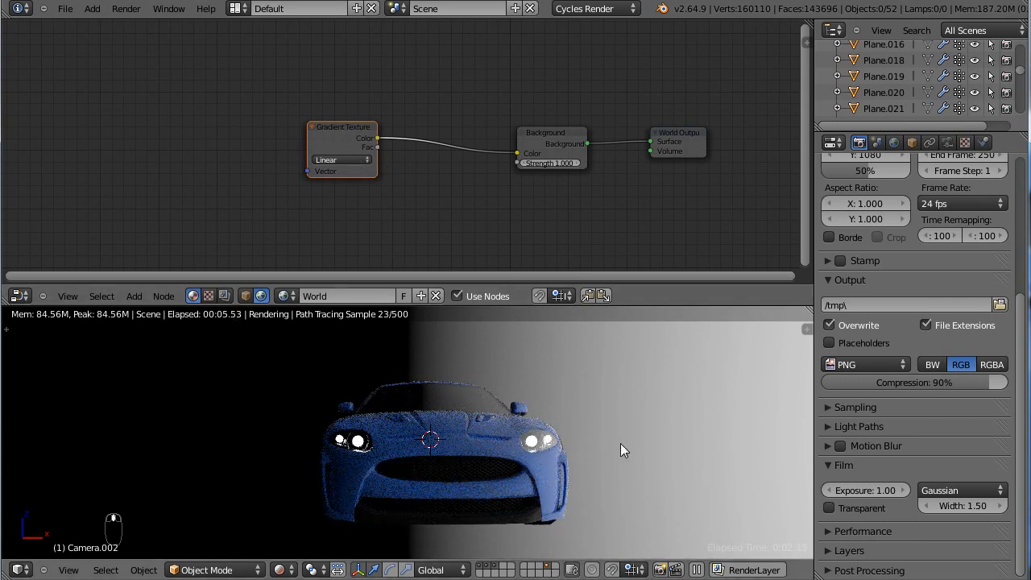
pyautogui.moveTo(620, 444); pyautogui.dragTo(579, 466, button='middle')
pyautogui.scroll(-3, 636, 441)
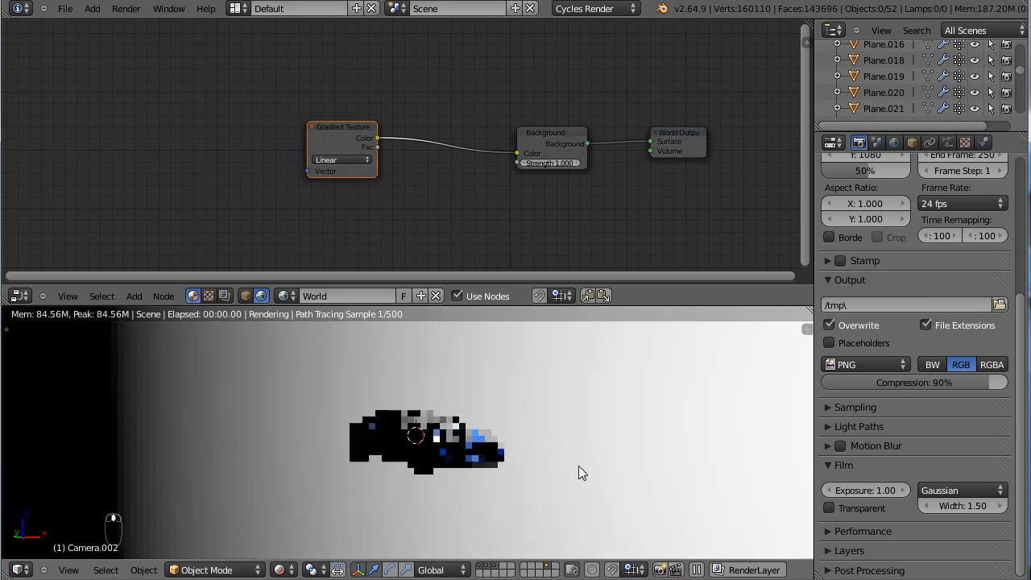
# Step: Add a Texture Coordinate node and place it to the left of the Gradient Texture node
pyautogui.hotkey('shift', 'a')
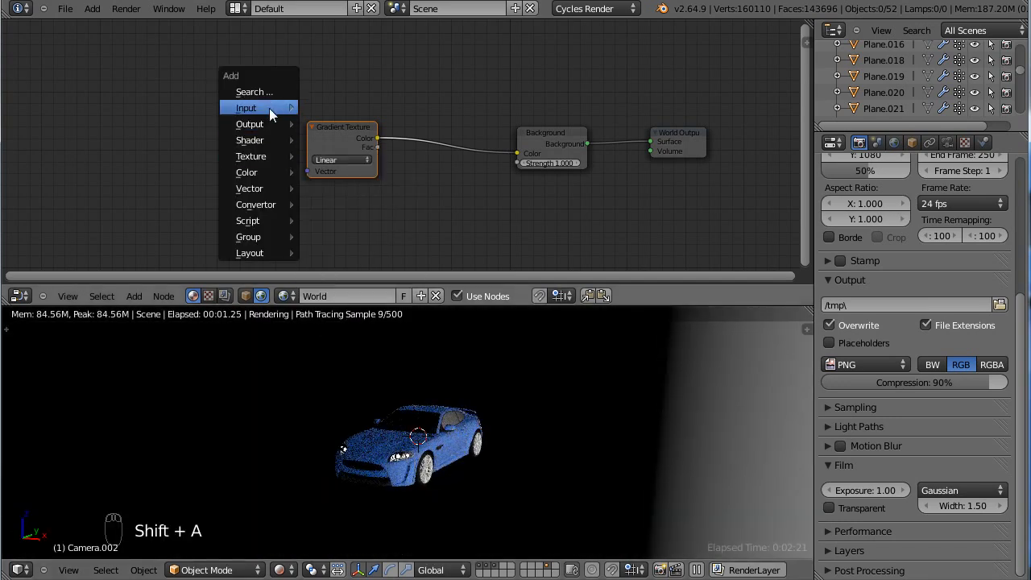
pyautogui.hotkey('shift', 'a')
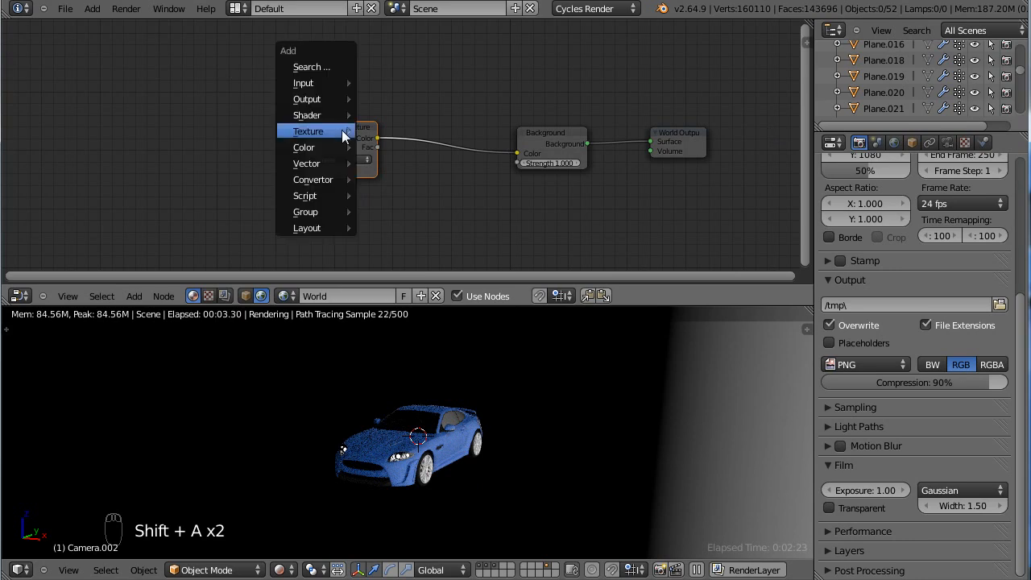
pyautogui.moveTo(328, 81)
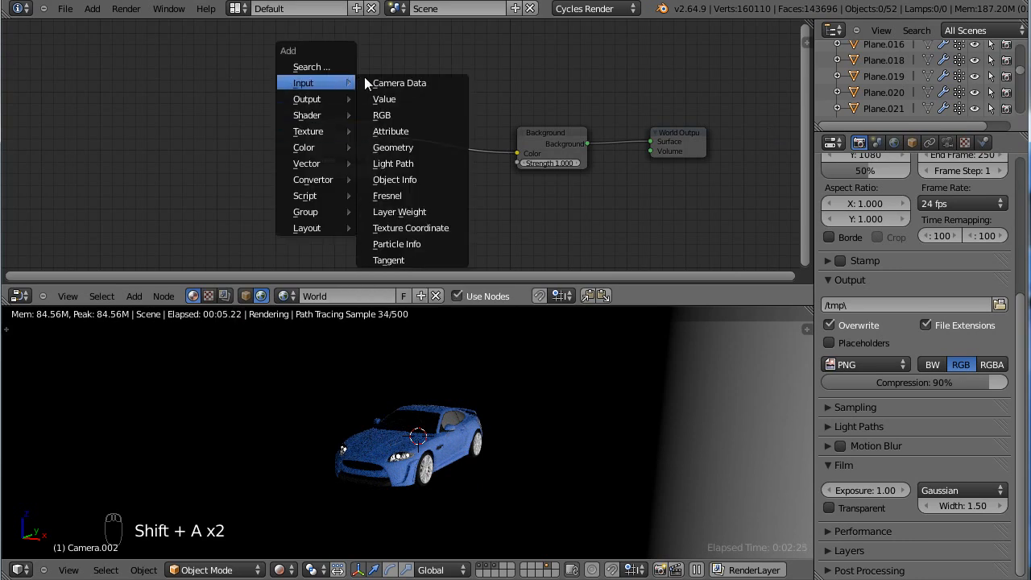
pyautogui.click(411, 228)
pyautogui.click(427, 186)
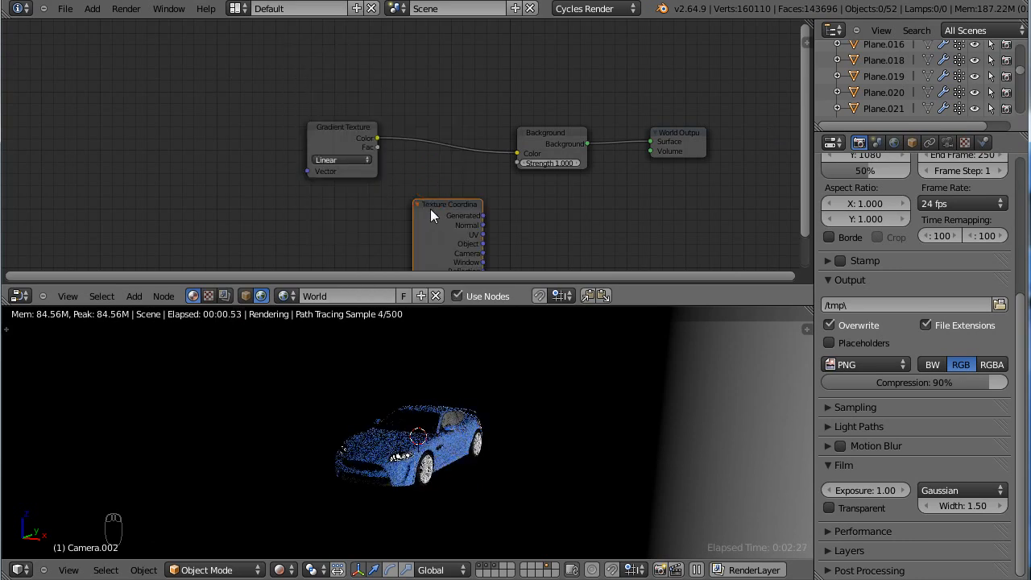
pyautogui.click(64, 100)
# Step: Add a Mapping node and place it between the Texture Coordinate and Gradient Texture nodes
pyautogui.hotkey('shift', 'a')
pyautogui.moveTo(269, 166)
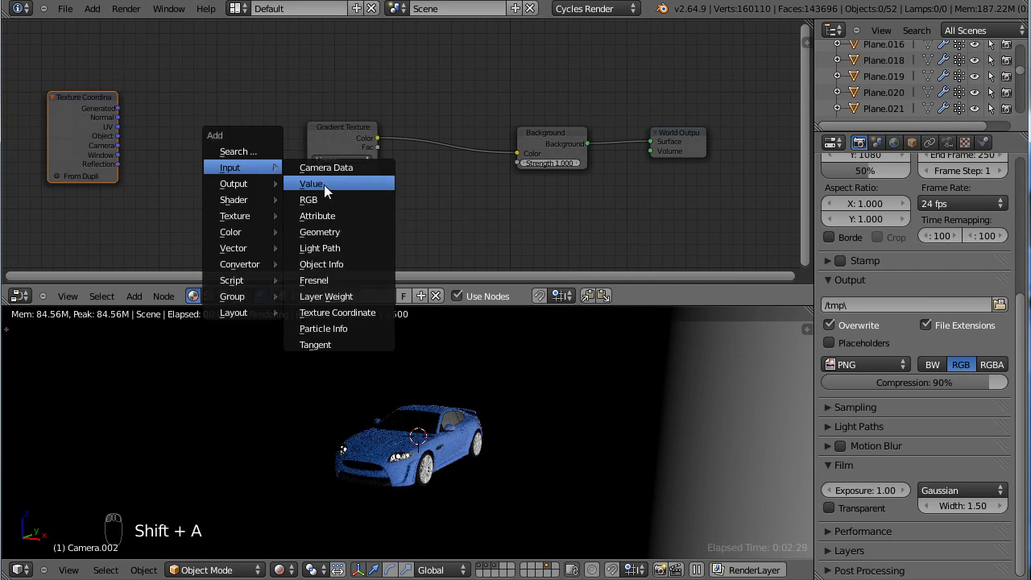
pyautogui.moveTo(244, 253)
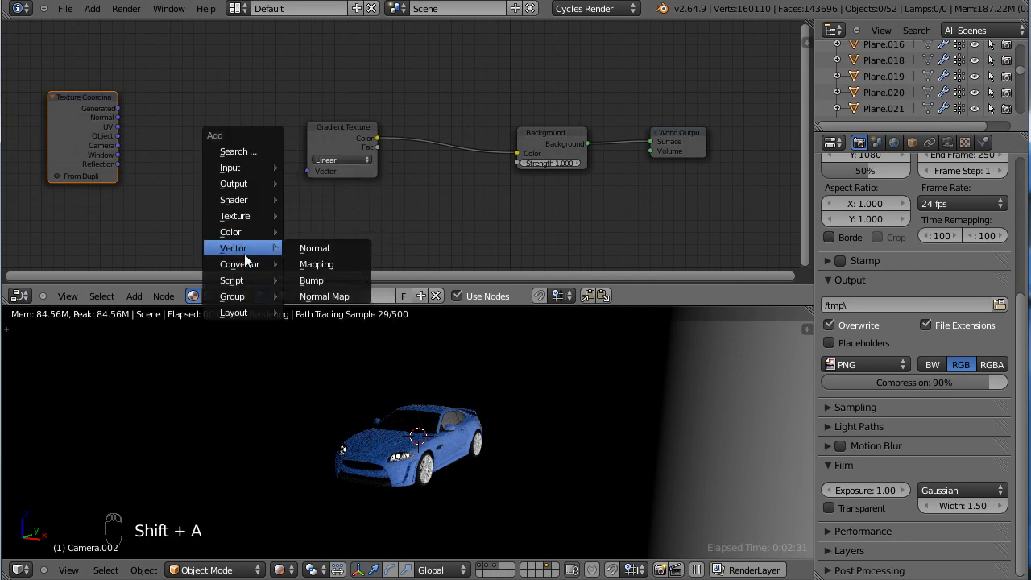
pyautogui.click(317, 264)
pyautogui.click(351, 230)
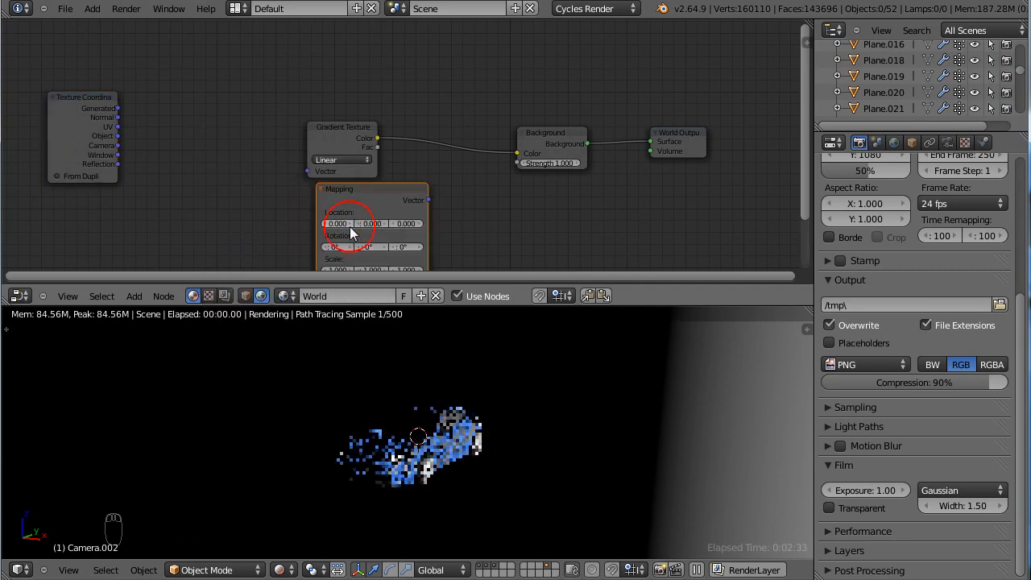
pyautogui.moveTo(347, 190); pyautogui.dragTo(181, 90)
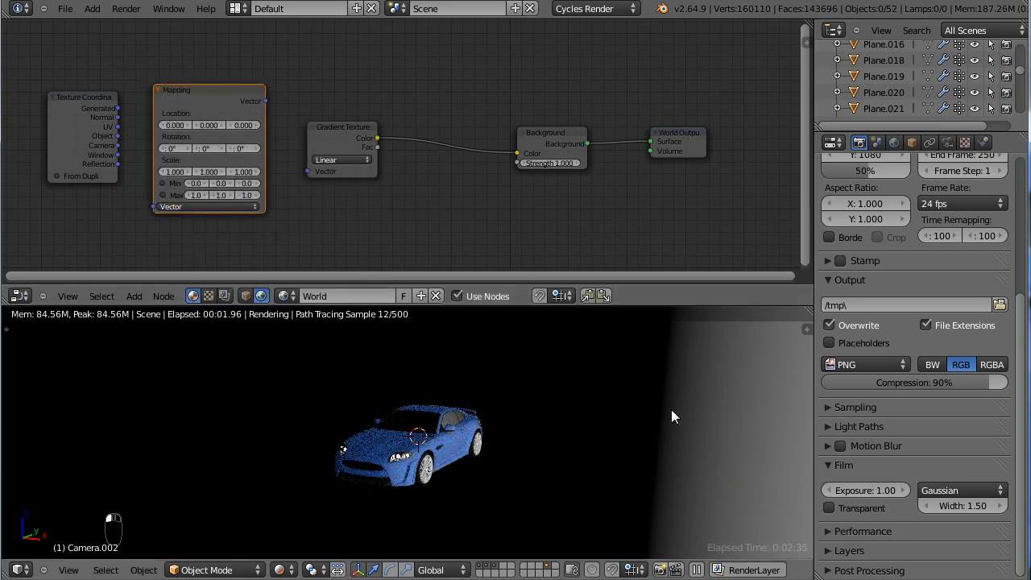
# Step: Connect the Texture Coordinate's Generated output to the Mapping node's Vector input, and the Mapping output to the Gradient Texture's Vector input
pyautogui.press('KP_1')
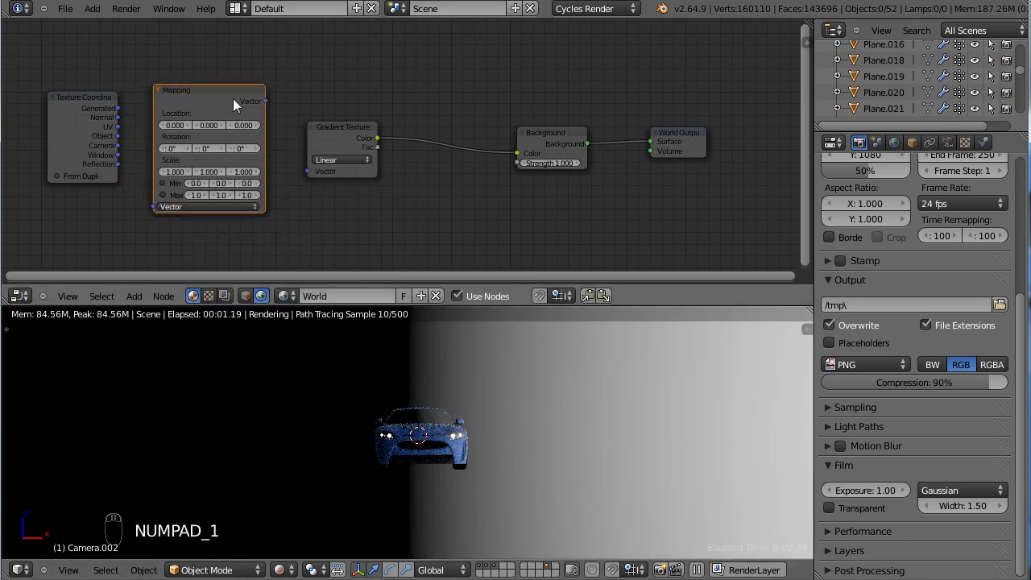
pyautogui.moveTo(275, 159); pyautogui.dragTo(362, 151, button='middle')
pyautogui.moveTo(183, 94); pyautogui.dragTo(126, 90)
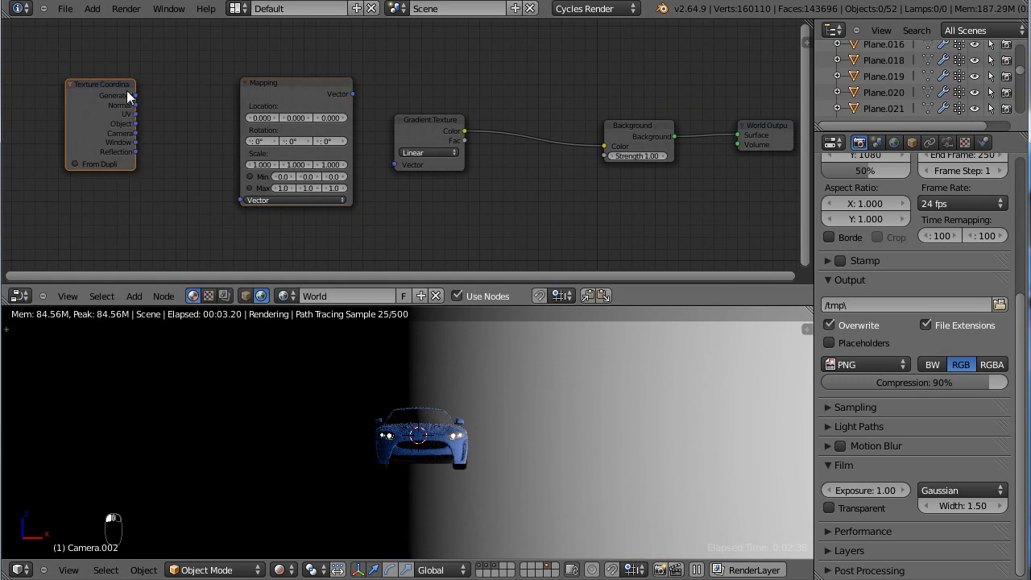
pyautogui.moveTo(212, 173); pyautogui.dragTo(238, 199)
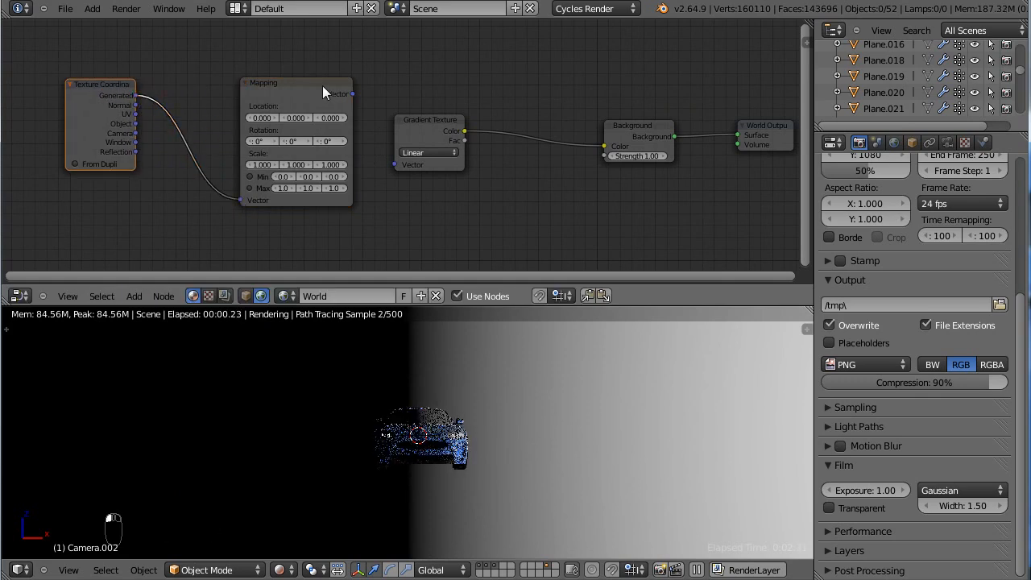
pyautogui.moveTo(301, 84); pyautogui.dragTo(396, 164)
# Step: Set the gradient type to Quadratic and the Mapping node's Y rotation to 90°
pyautogui.click(427, 153)
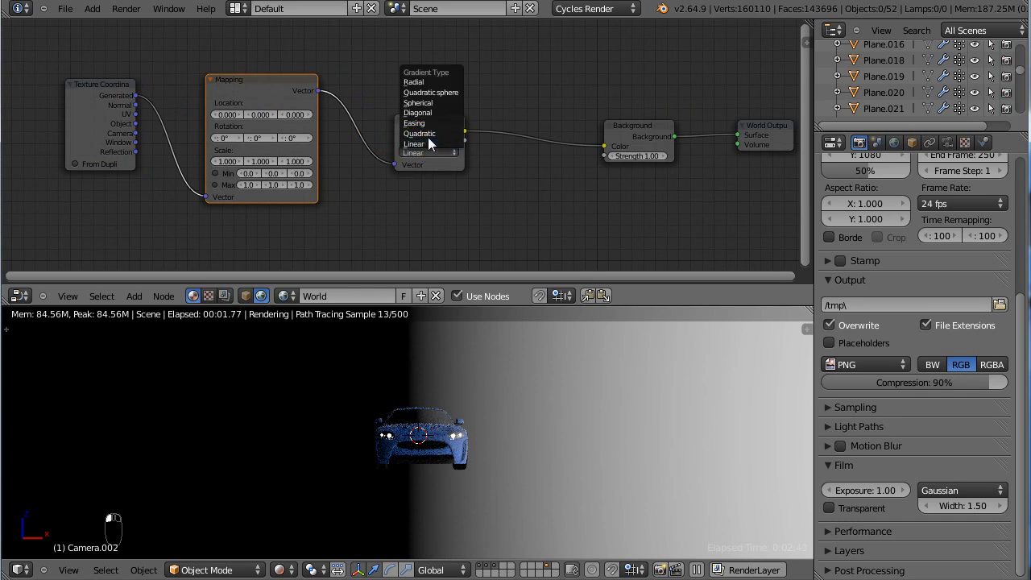
pyautogui.click(428, 135)
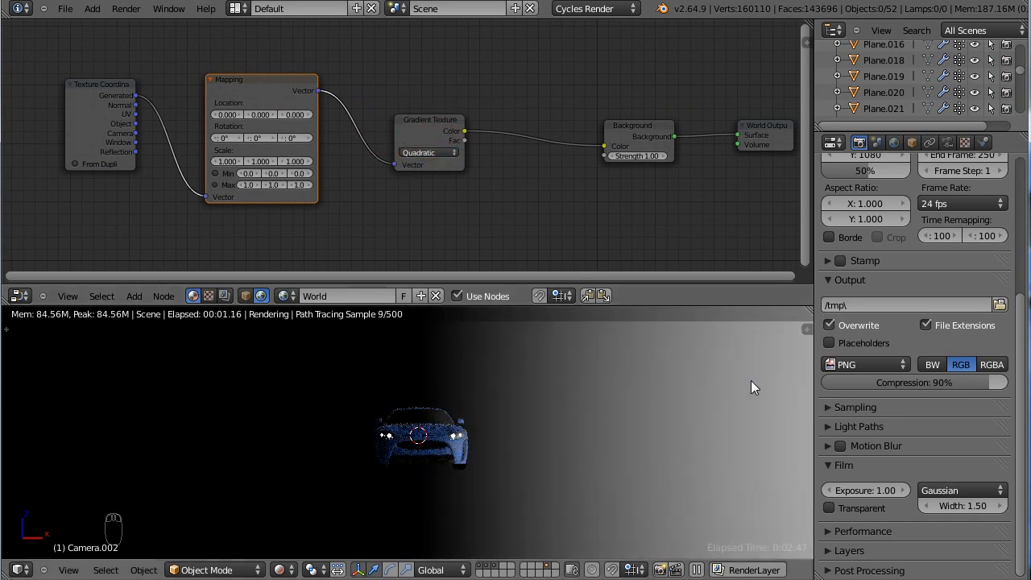
pyautogui.scroll(1, 331, 133)
pyautogui.moveTo(308, 148); pyautogui.dragTo(383, 153, button='middle')
pyautogui.scroll(1, 384, 153)
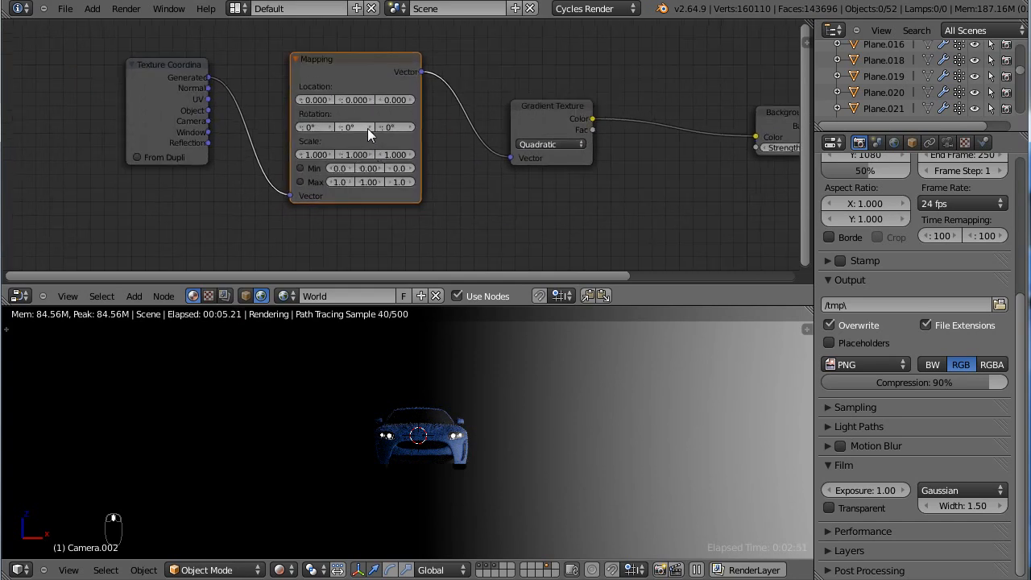
pyautogui.moveTo(365, 129); pyautogui.dragTo(354, 128)
pyautogui.click(354, 127)
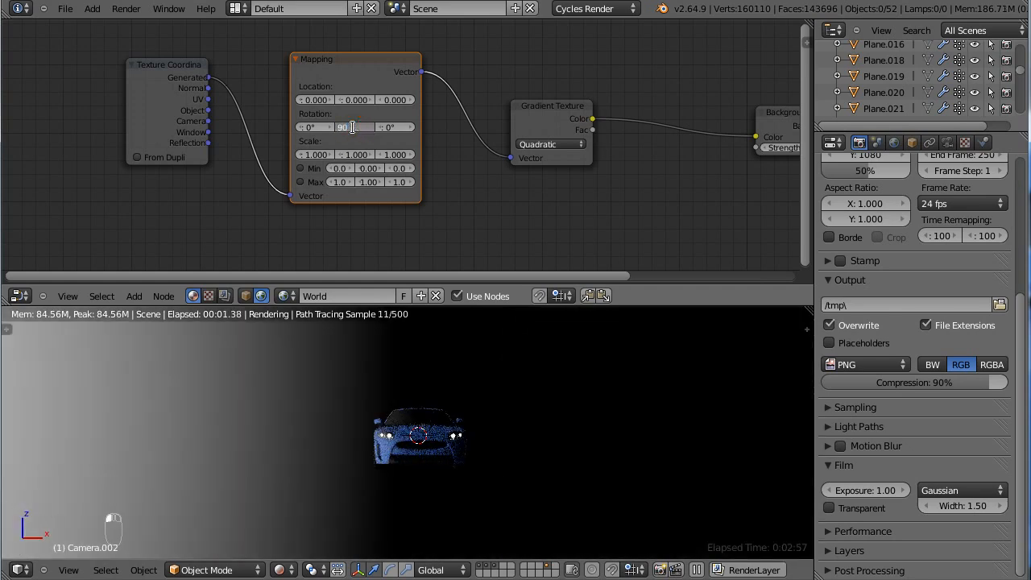
pyautogui.press('Return')
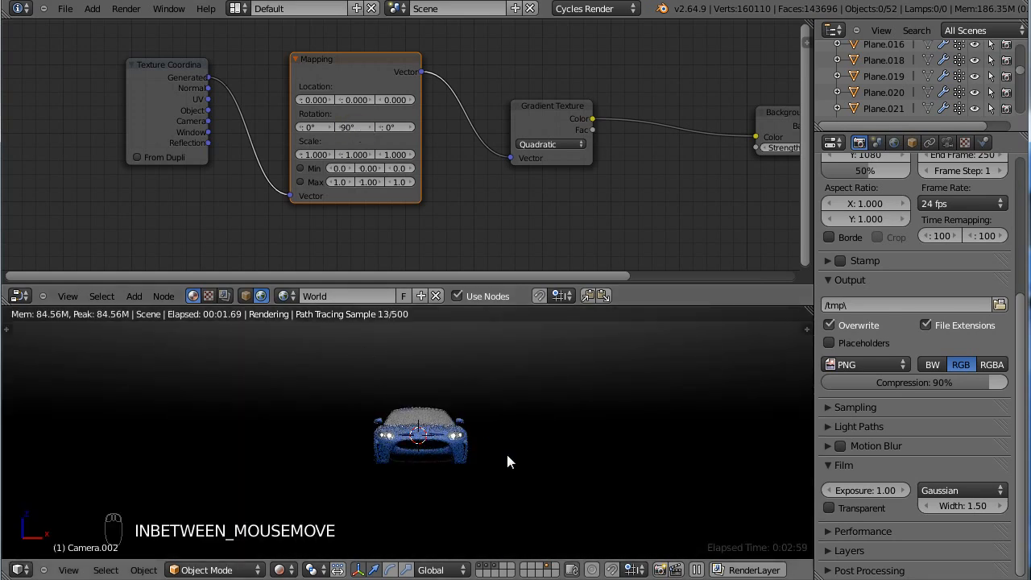
# Step: Look through the camera and compare the car with the finished render in the image viewer
pyautogui.moveTo(497, 468); pyautogui.dragTo(441, 493, button='middle')
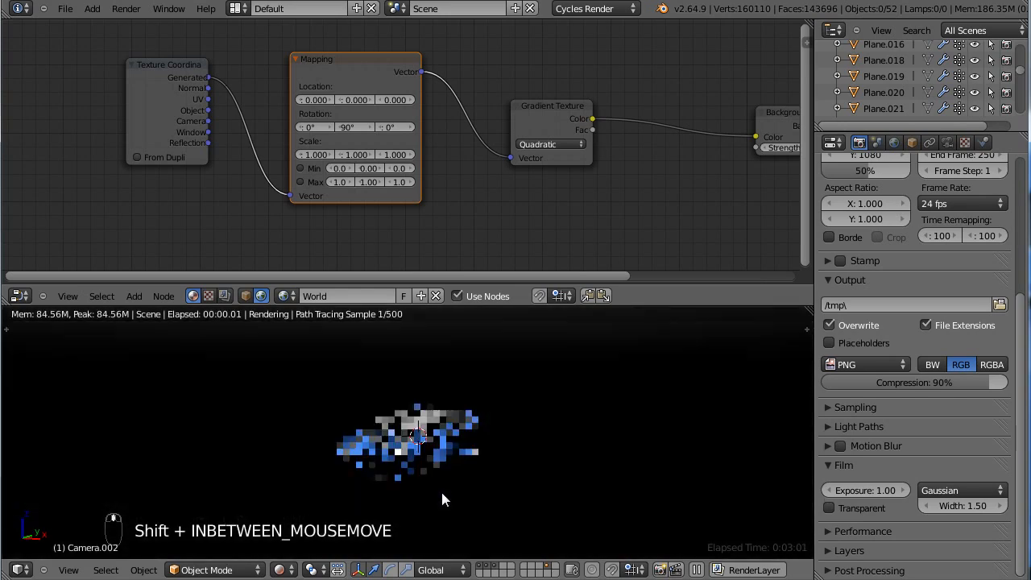
pyautogui.press('KP_0')
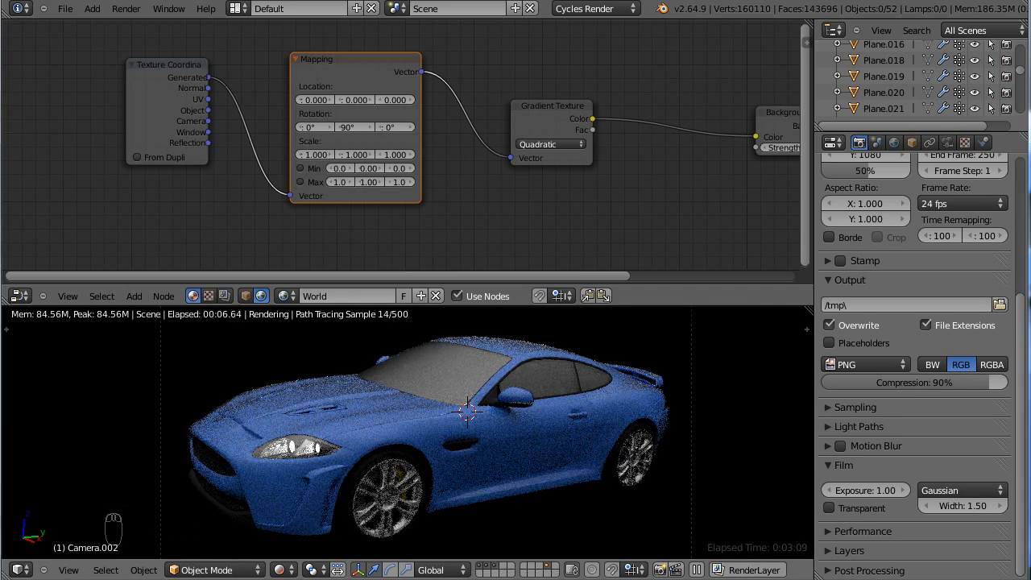
pyautogui.hotkey('alt', 'Tab')
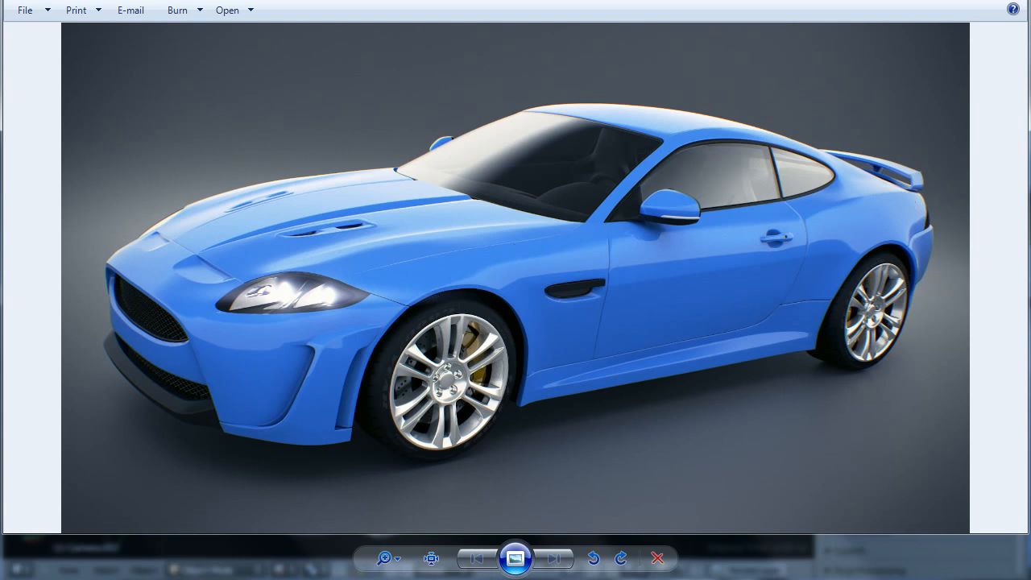
pyautogui.hotkey('alt', 'Tab')
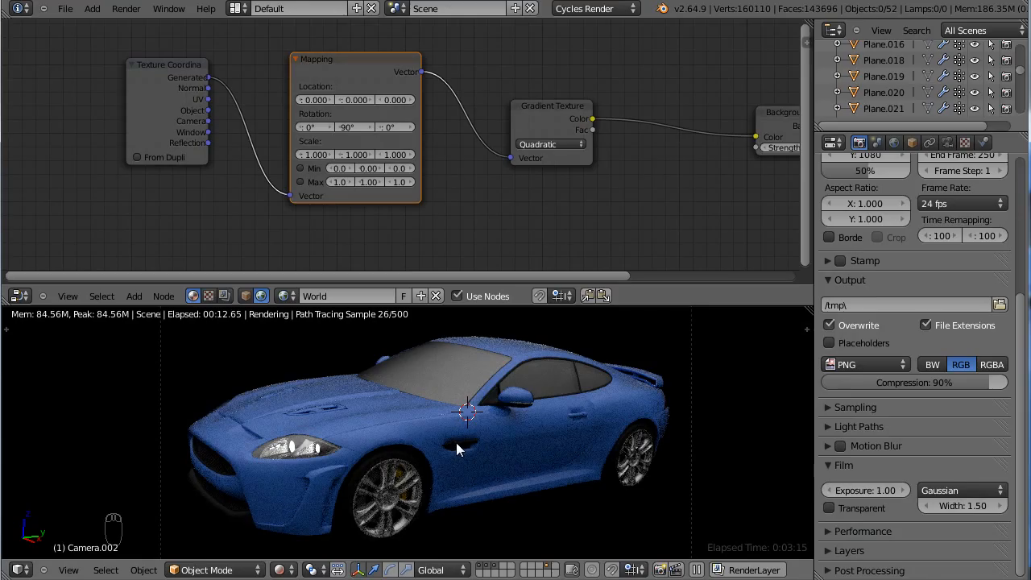
# Step: Put the 3D view in front view and insert a ColorRamp node between the Gradient Texture and Background nodes
pyautogui.scroll(-1, 443, 182)
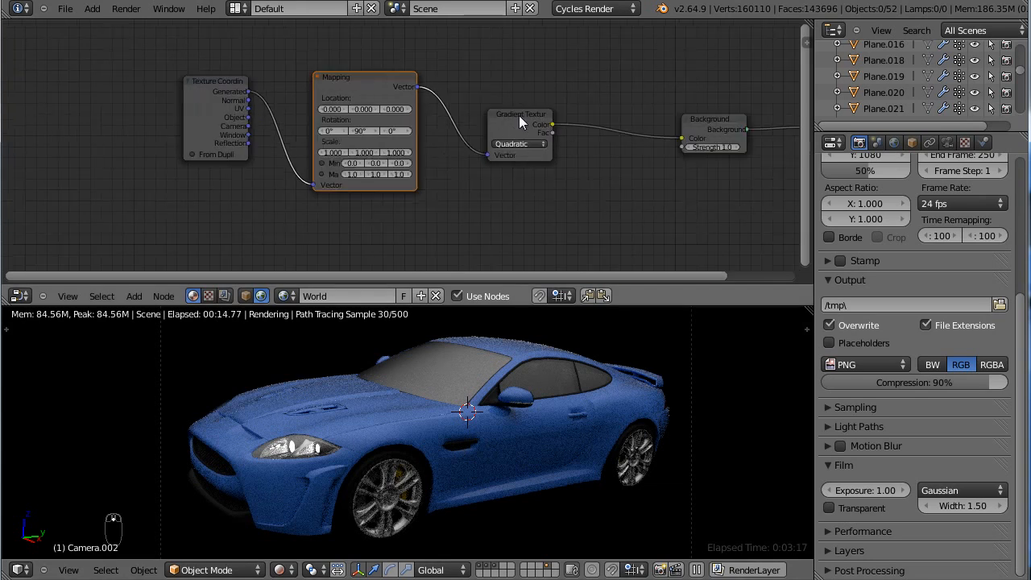
pyautogui.press('KP_1')
pyautogui.moveTo(534, 115)
pyautogui.mouseDown()
pyautogui.moveTo(554, 109)
pyautogui.moveTo(549, 121)
pyautogui.mouseUp()
pyautogui.rightClick(542, 119)
pyautogui.moveTo(575, 161); pyautogui.dragTo(478, 143, button='middle')
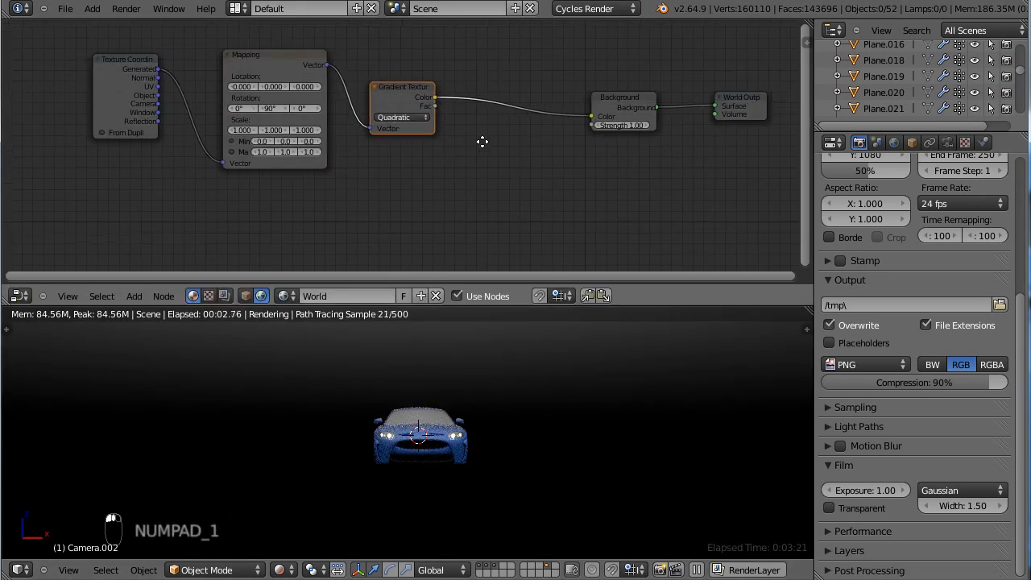
pyautogui.hotkey('shift', 'a')
pyautogui.moveTo(477, 189)
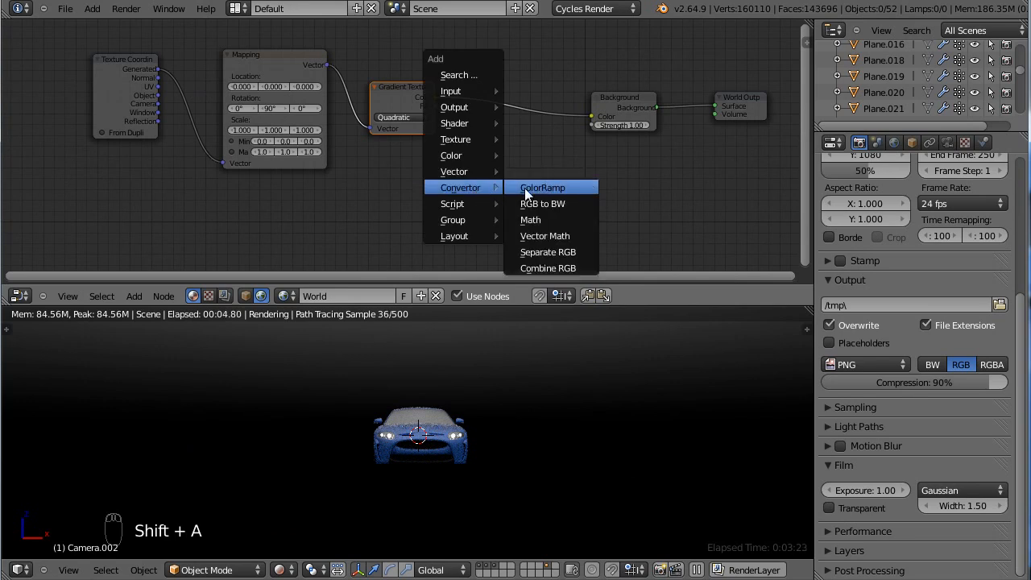
pyautogui.click(525, 188)
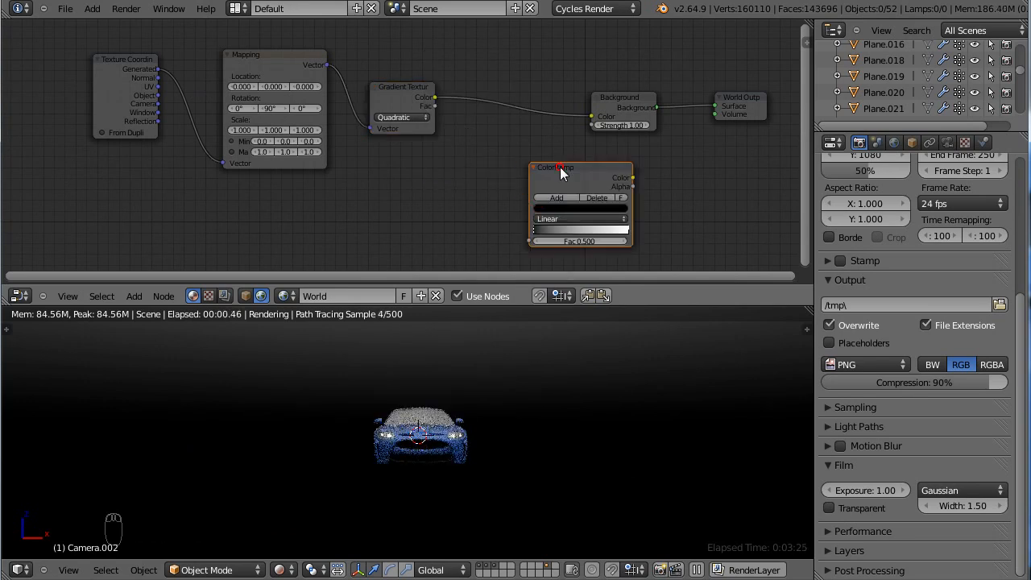
pyautogui.click(474, 71)
# Step: Set the ColorRamp's interpolation to Ease and move its black stop to about 70% along the ramp
pyautogui.scroll(1, 509, 172)
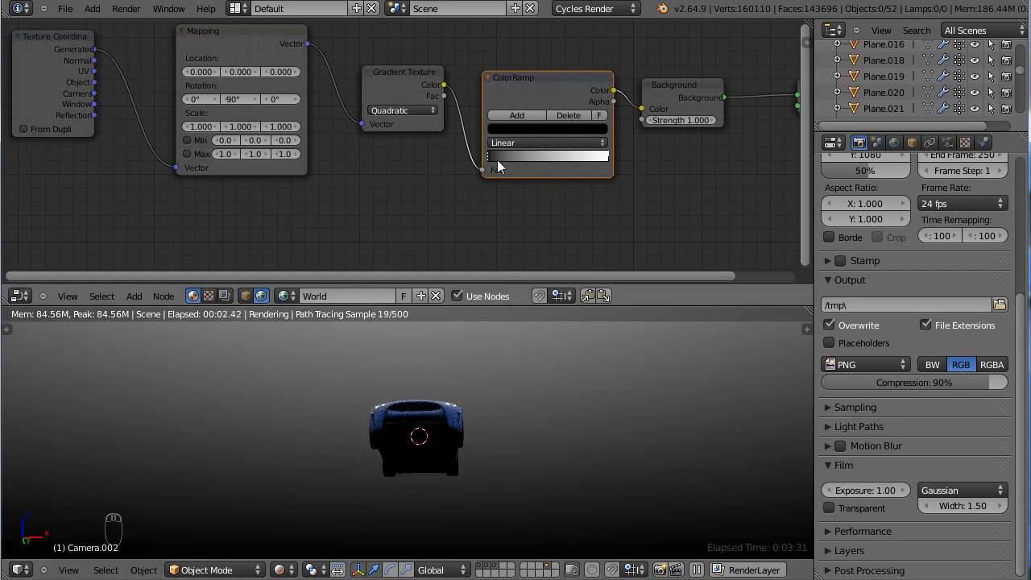
pyautogui.click(504, 143)
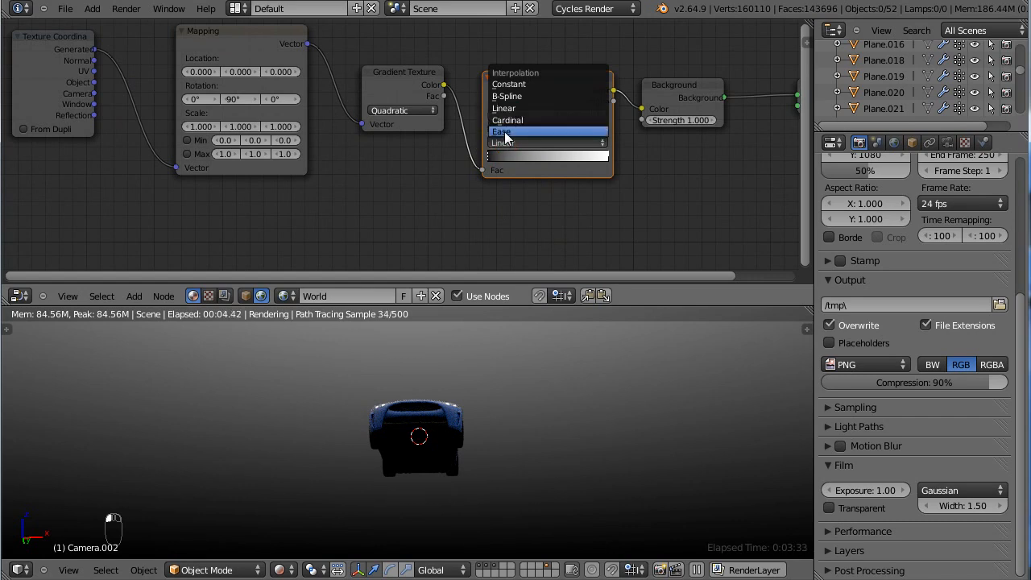
pyautogui.click(503, 135)
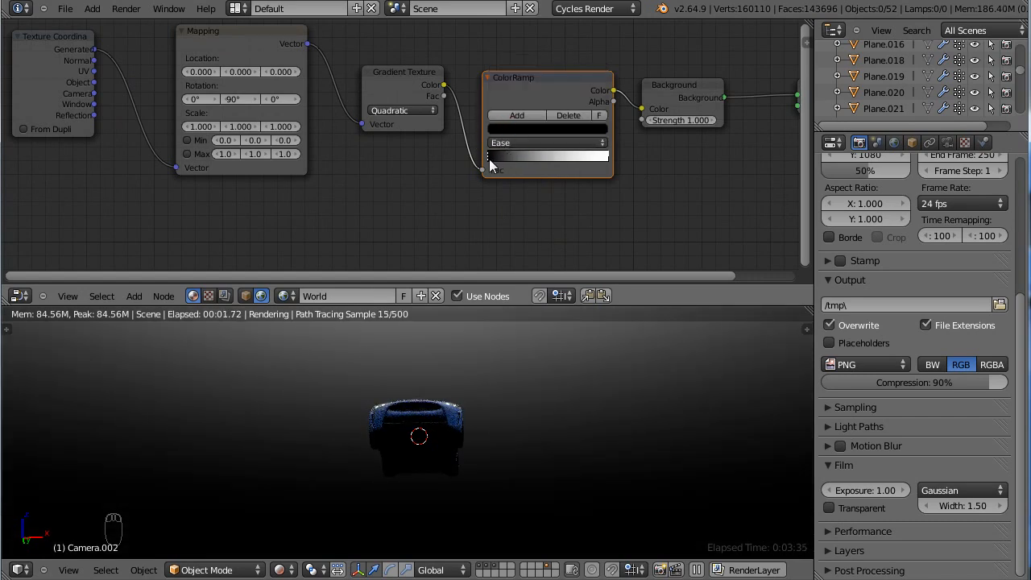
pyautogui.moveTo(461, 447); pyautogui.dragTo(438, 451, button='middle')
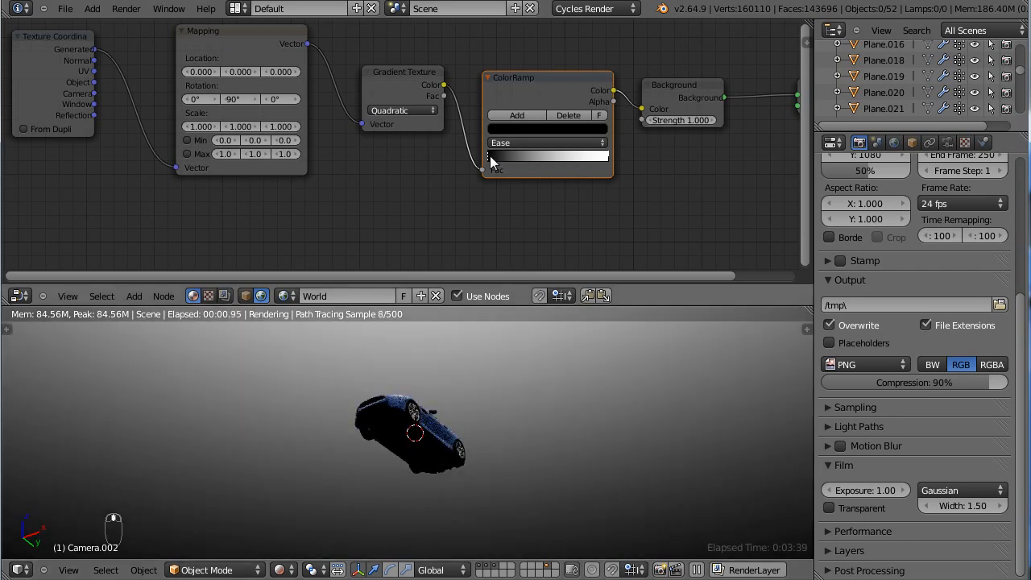
pyautogui.moveTo(491, 160); pyautogui.dragTo(535, 158)
pyautogui.moveTo(519, 436); pyautogui.dragTo(475, 433, button='middle')
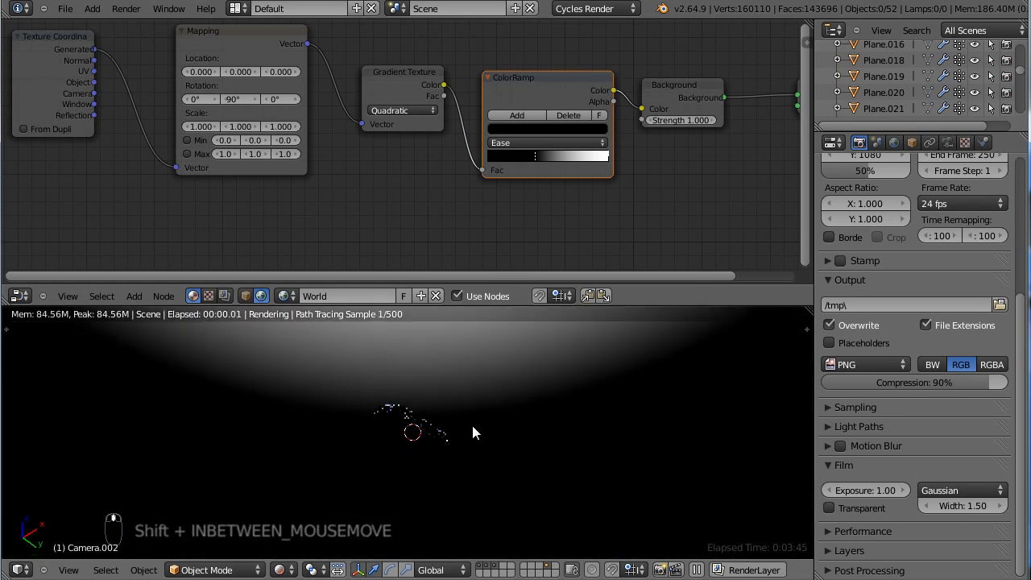
pyautogui.moveTo(535, 158); pyautogui.dragTo(573, 158)
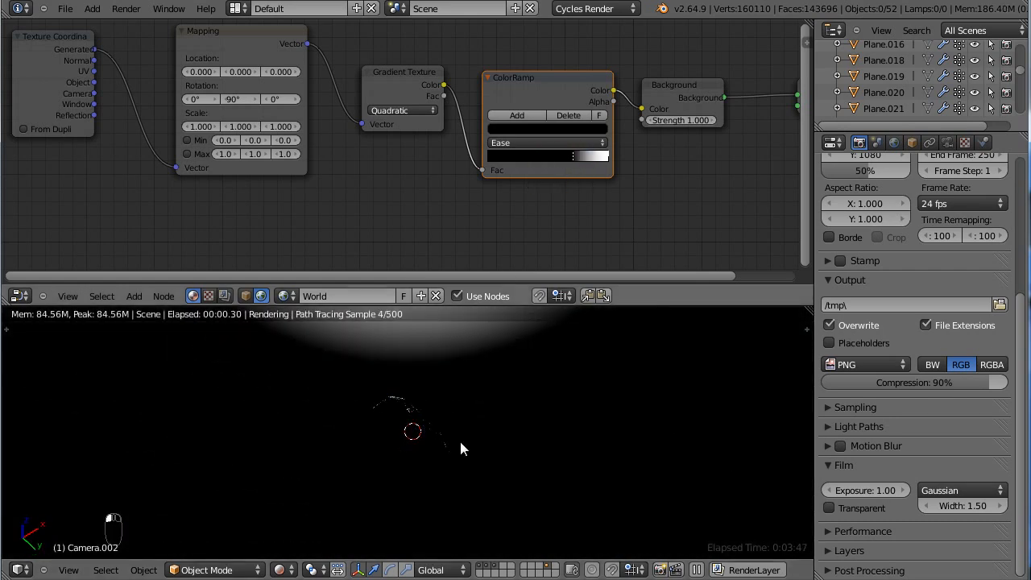
pyautogui.moveTo(459, 439); pyautogui.dragTo(451, 516, button='middle')
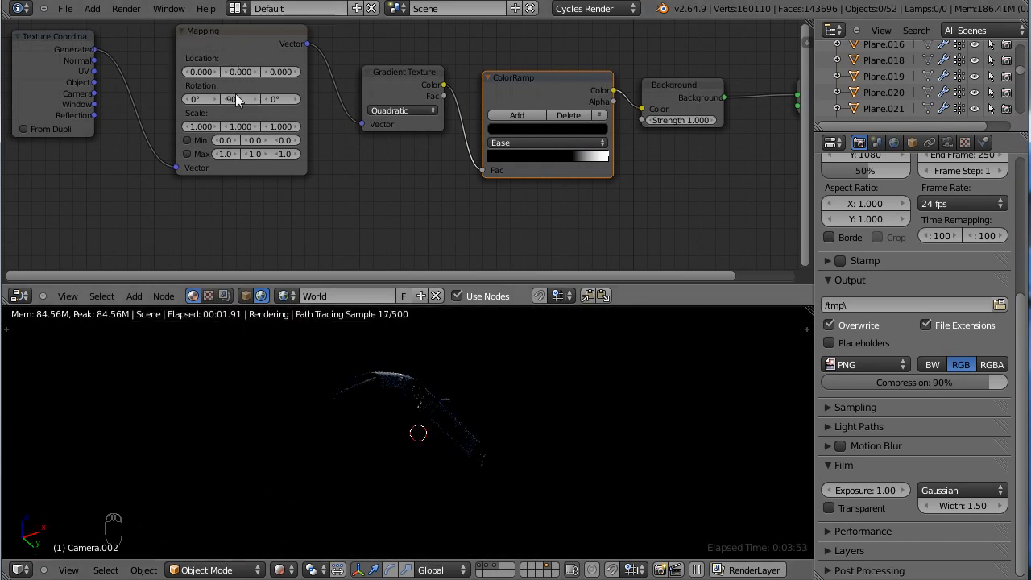
pyautogui.keyDown('shift'); pyautogui.moveTo(406, 395); pyautogui.dragTo(441, 416, button='middle'); pyautogui.keyUp('shift')
# Step: Set the Mapping node's Y rotation to 180° and look at the car through the camera
pyautogui.press('KP_1')
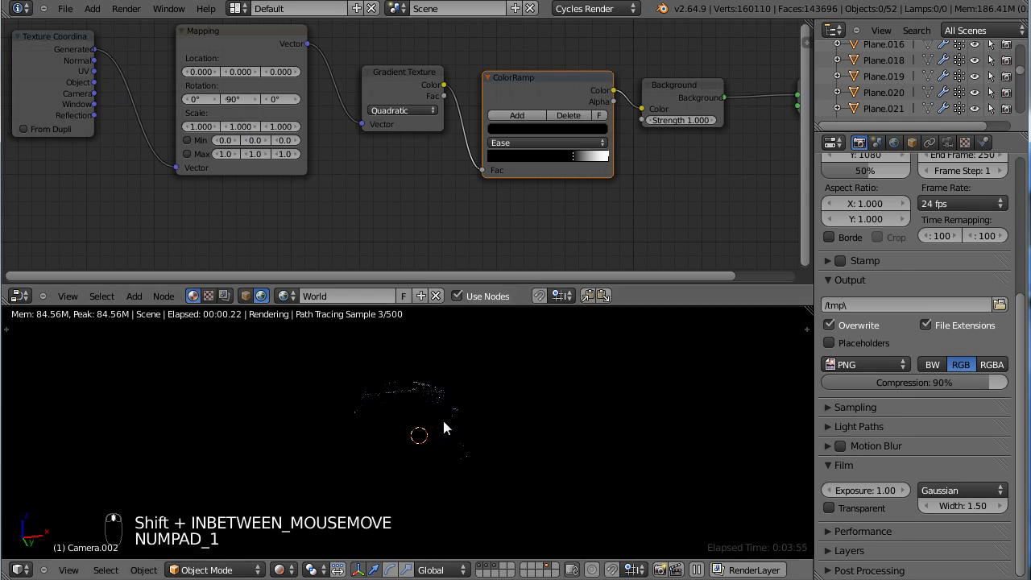
pyautogui.click(234, 99)
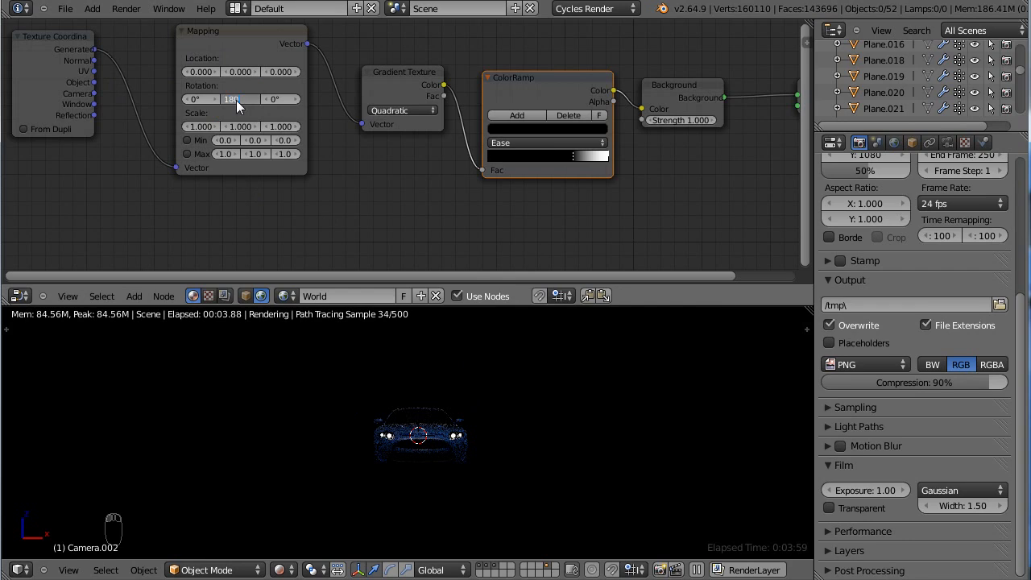
pyautogui.write('180')
pyautogui.press('Return')
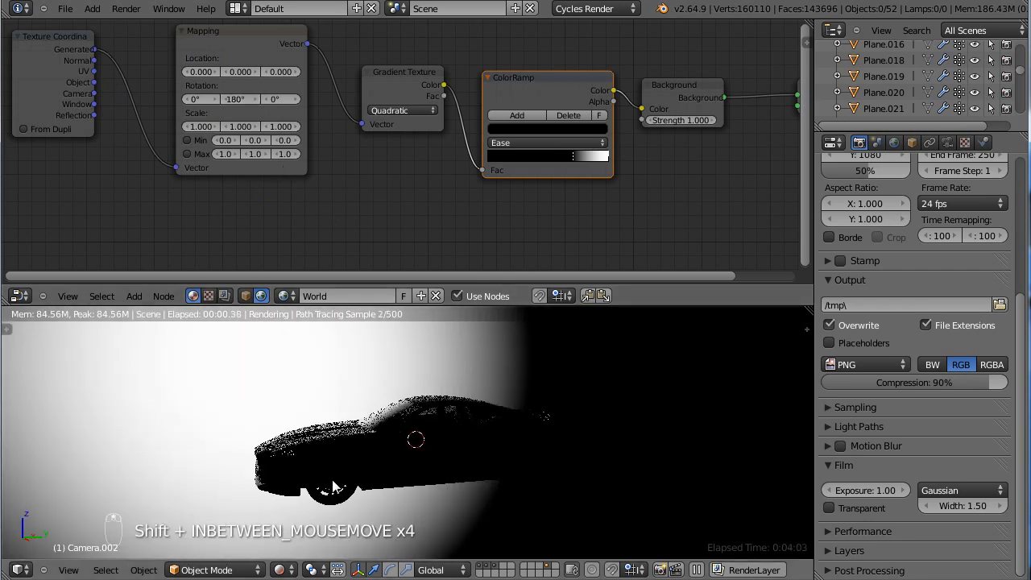
pyautogui.press('KP_0')
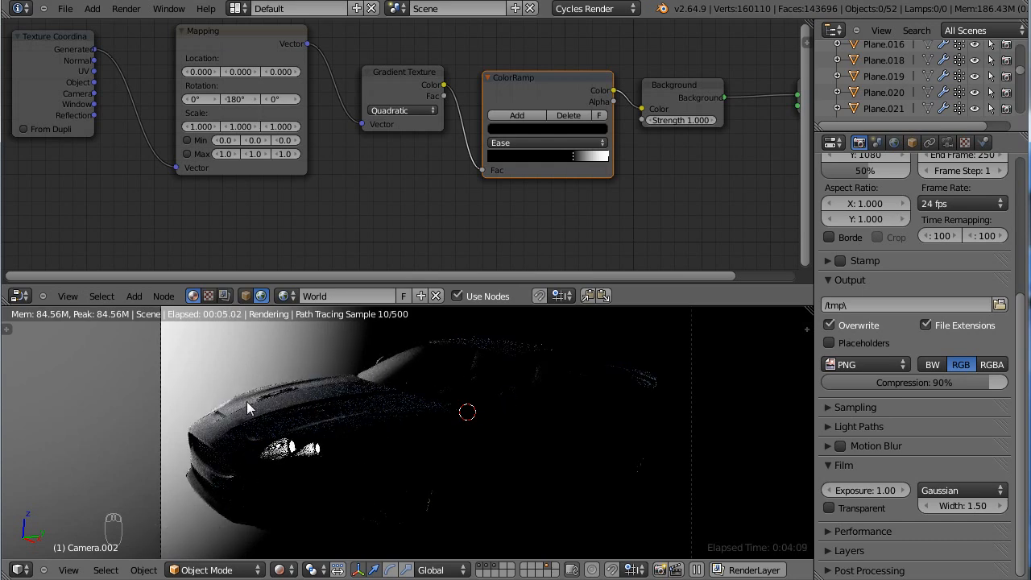
# Step: Put the 3D view in front view and set the Mapping node's Y rotation to 90°
pyautogui.press('KP_1')
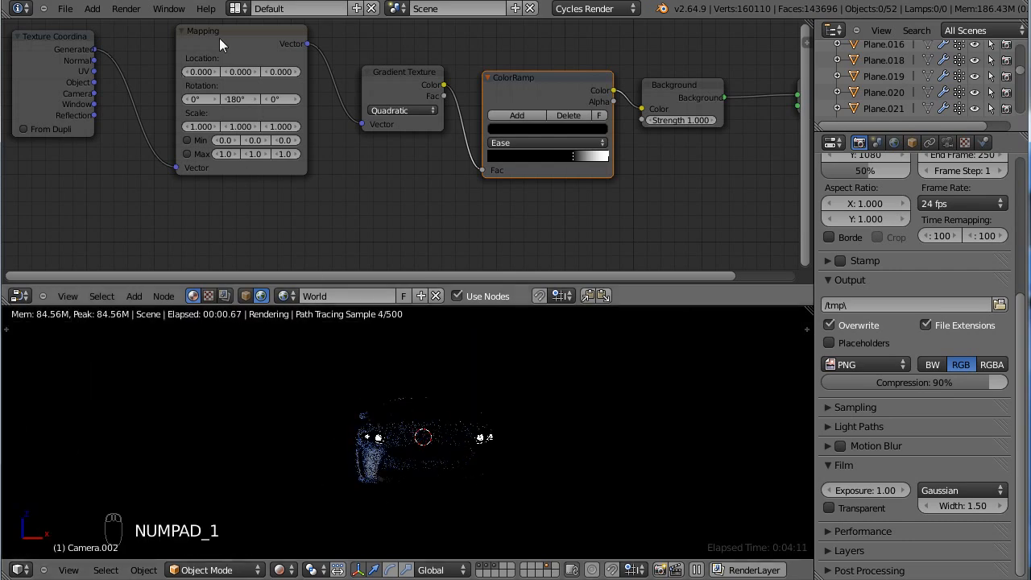
pyautogui.moveTo(225, 101); pyautogui.dragTo(231, 102)
pyautogui.press('KP_9')
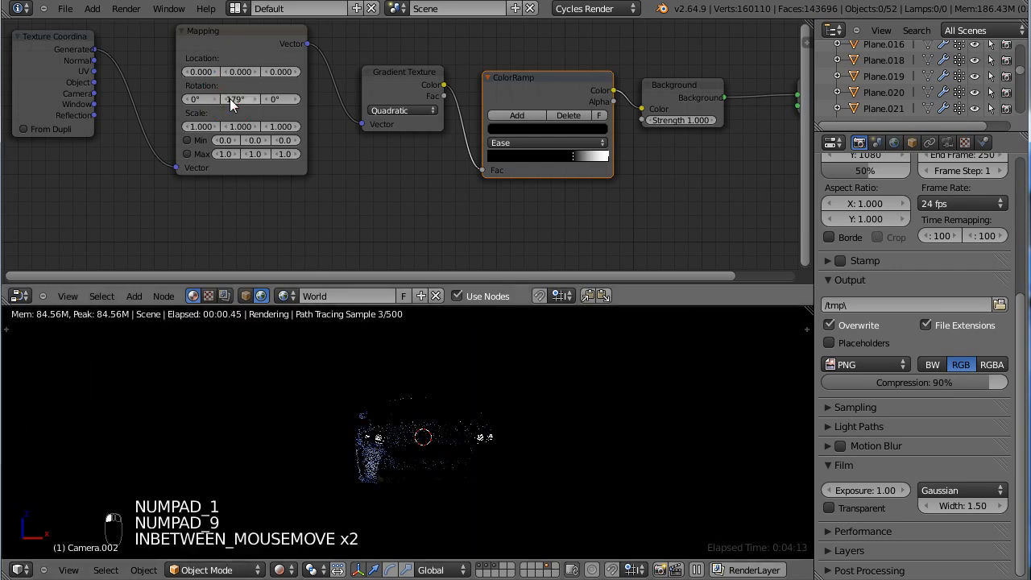
pyautogui.press('KP_0')
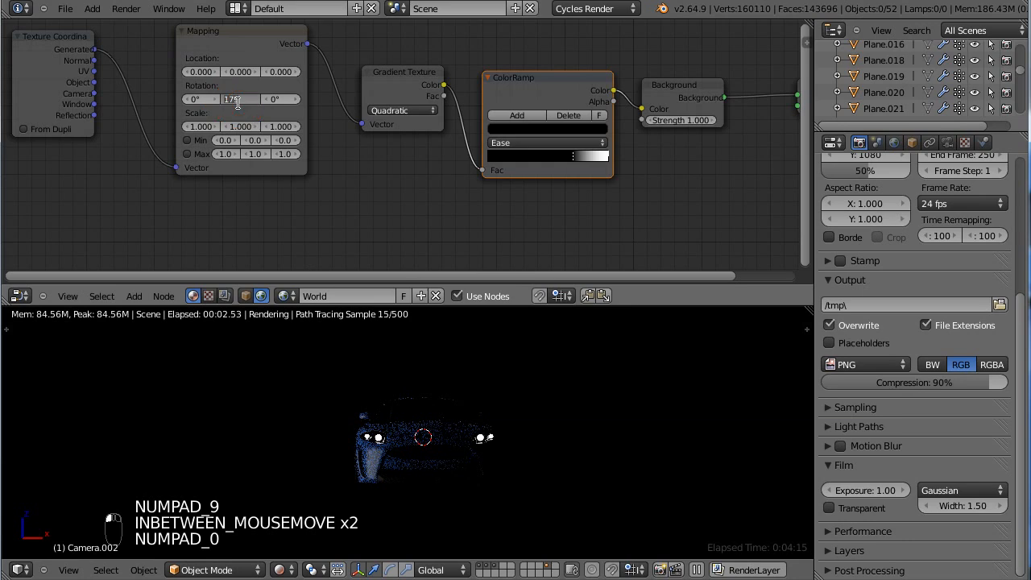
pyautogui.press('Return')
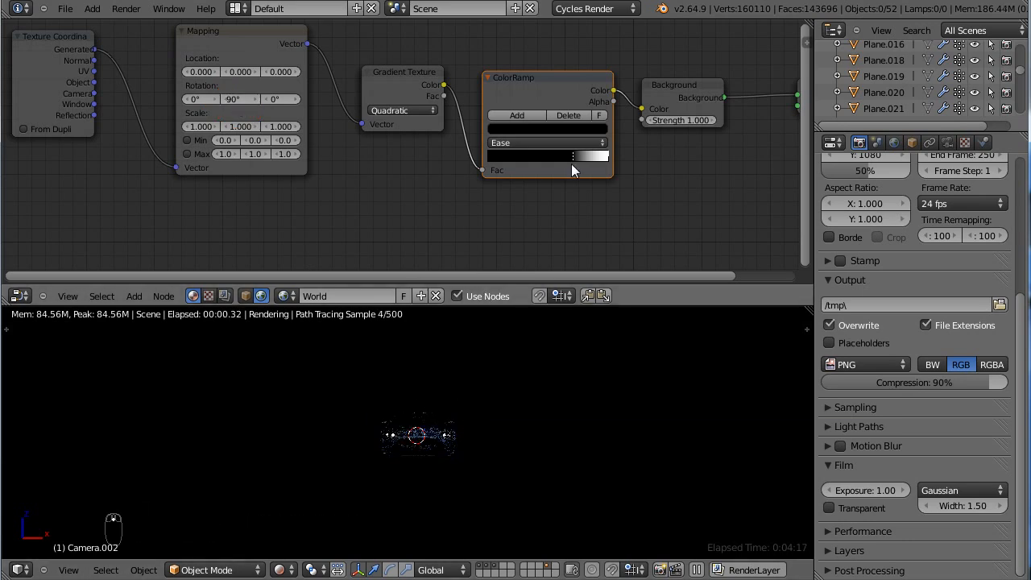
# Step: Move the ColorRamp's black stop to the start of the ramp and its white stop to about 8%
pyautogui.moveTo(573, 156); pyautogui.dragTo(484, 164)
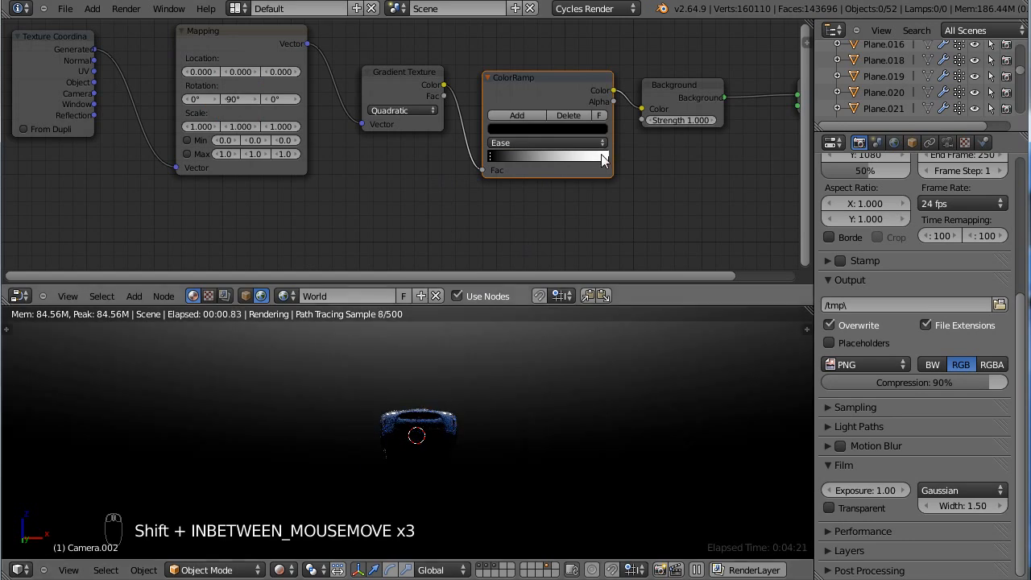
pyautogui.moveTo(606, 161); pyautogui.dragTo(493, 159)
pyautogui.click(493, 159)
# Step: Slide the ColorRamp's white stop to the very start of the ramp, right beside the black stop, keeping white above the horizon
pyautogui.scroll(3, 497, 195)
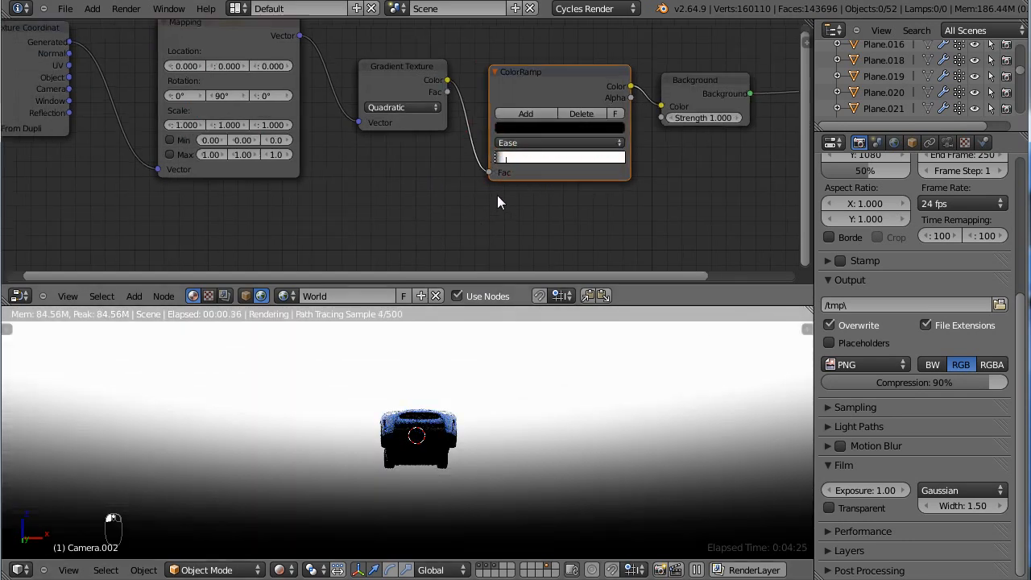
pyautogui.scroll(1, 560, 176)
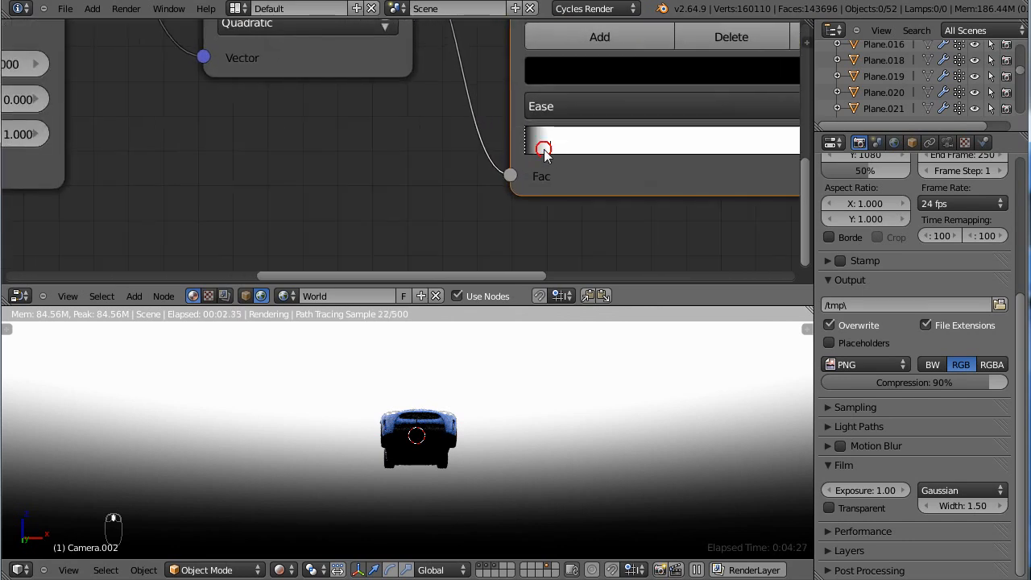
pyautogui.moveTo(545, 153); pyautogui.dragTo(520, 157)
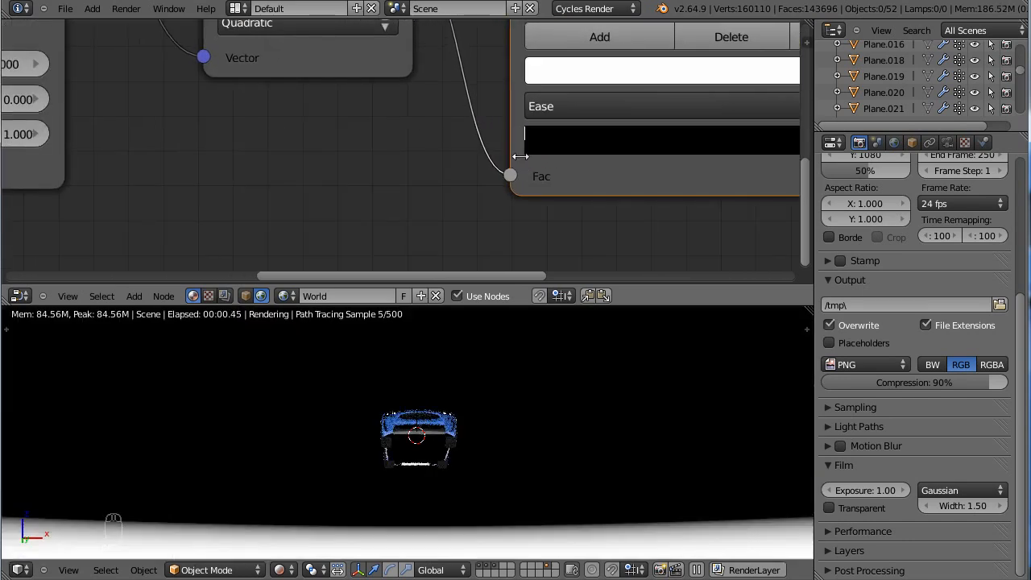
pyautogui.scroll(-2, 413, 442)
pyautogui.moveTo(416, 454); pyautogui.dragTo(414, 479, button='middle')
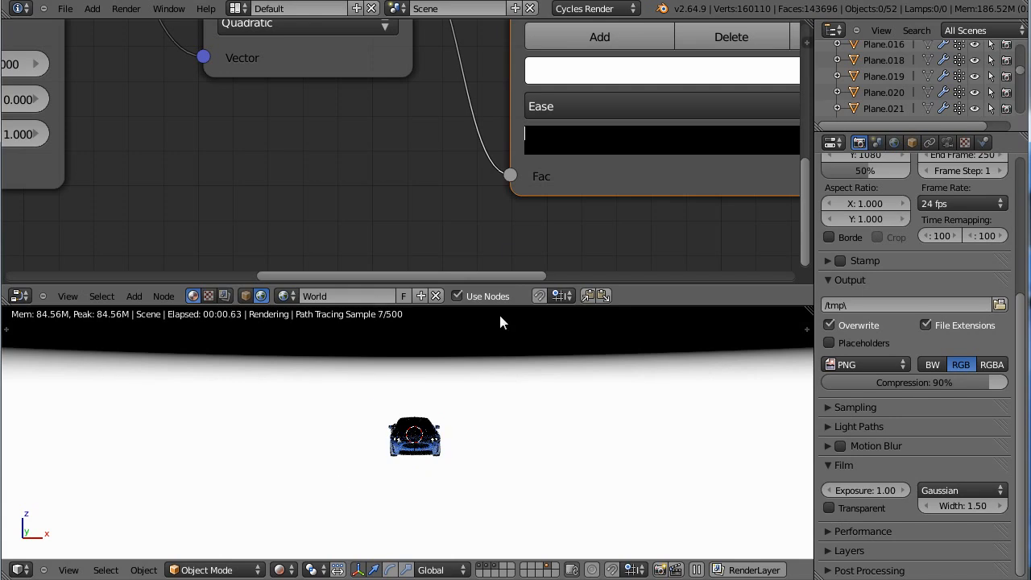
pyautogui.click(528, 148)
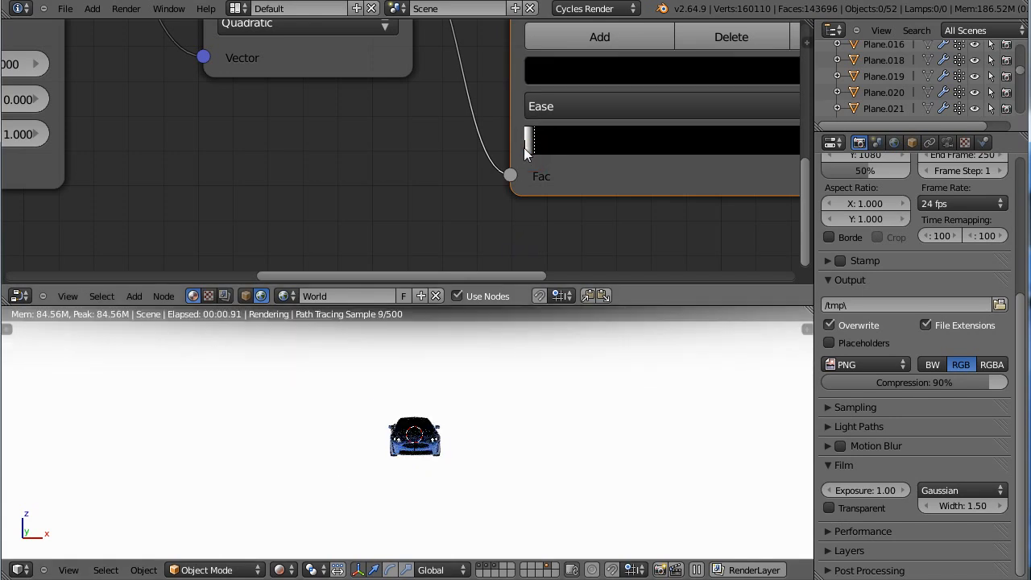
pyautogui.moveTo(525, 153); pyautogui.dragTo(543, 152)
pyautogui.click(525, 153)
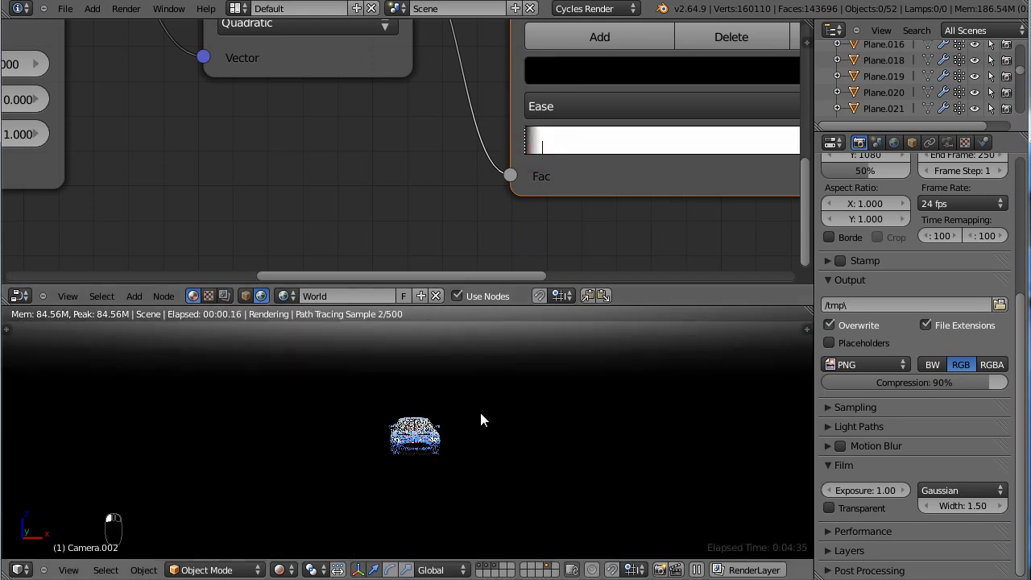
pyautogui.scroll(4, 484, 418)
pyautogui.moveTo(555, 172)
pyautogui.mouseDown(button='middle')
pyautogui.moveTo(557, 159)
pyautogui.moveTo(536, 190)
pyautogui.moveTo(541, 183)
pyautogui.mouseUp(button='middle')
pyautogui.moveTo(526, 153); pyautogui.dragTo(492, 173)
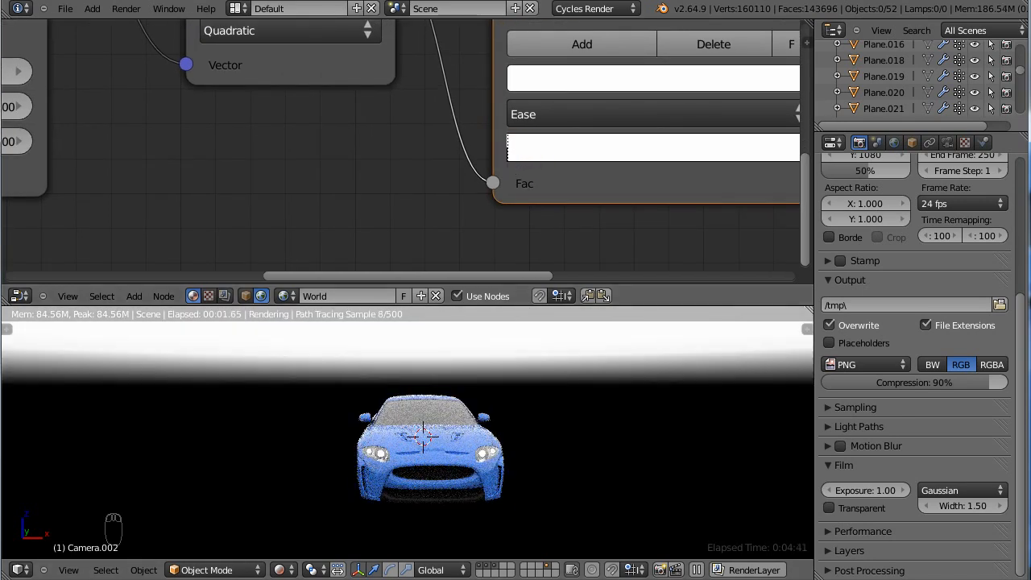
pyautogui.click(712, 494)
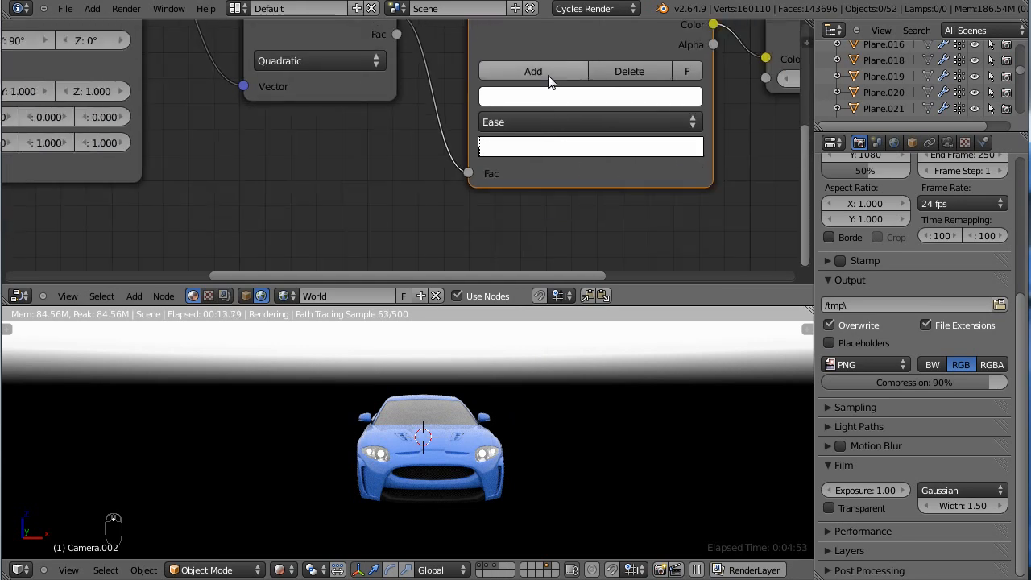
# Step: Add a third stop to the ColorRamp, pull it away from the start of the ramp and colour it black
pyautogui.click(533, 71)
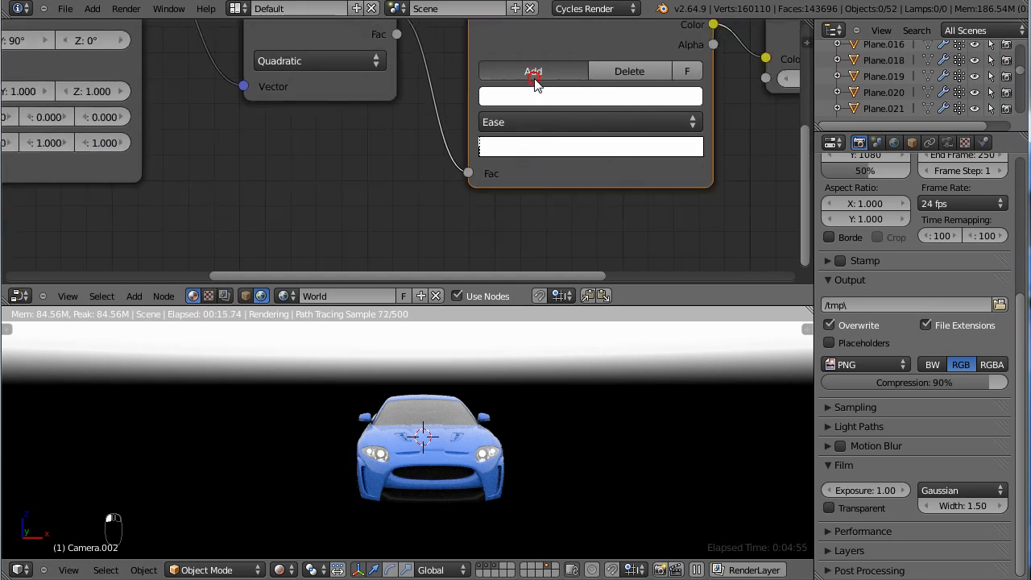
pyautogui.scroll(3, 508, 174)
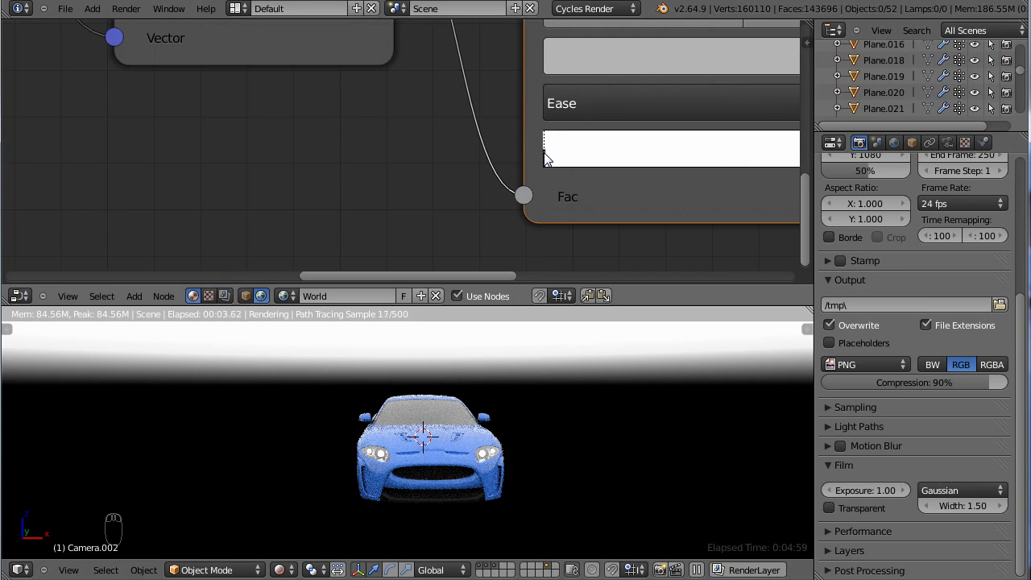
pyautogui.moveTo(545, 158); pyautogui.dragTo(660, 153)
pyautogui.scroll(-1, 587, 95)
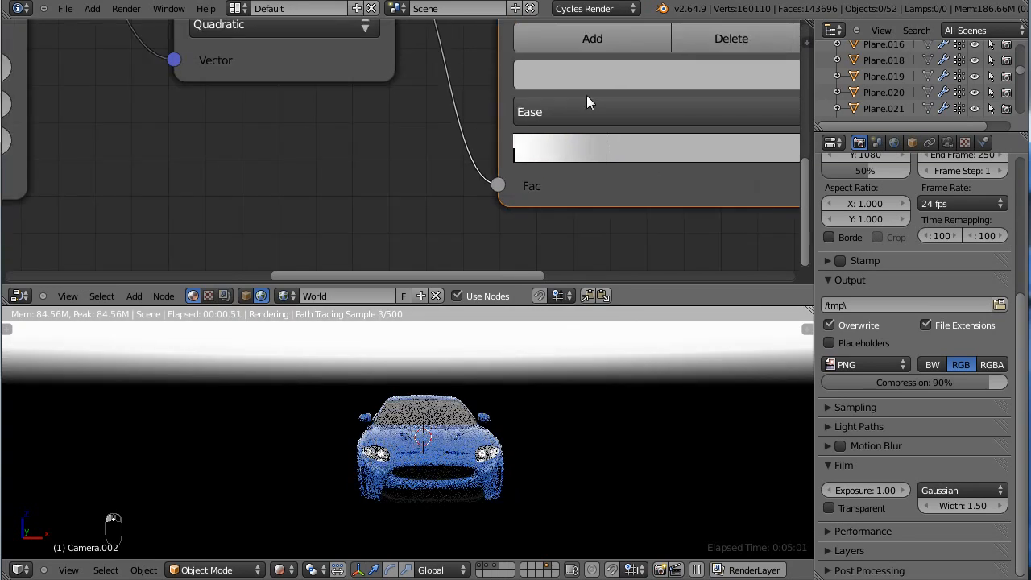
pyautogui.scroll(-1, 577, 121)
pyautogui.moveTo(588, 151); pyautogui.dragTo(674, 310)
pyautogui.scroll(-1, 625, 151)
pyautogui.click(543, 97)
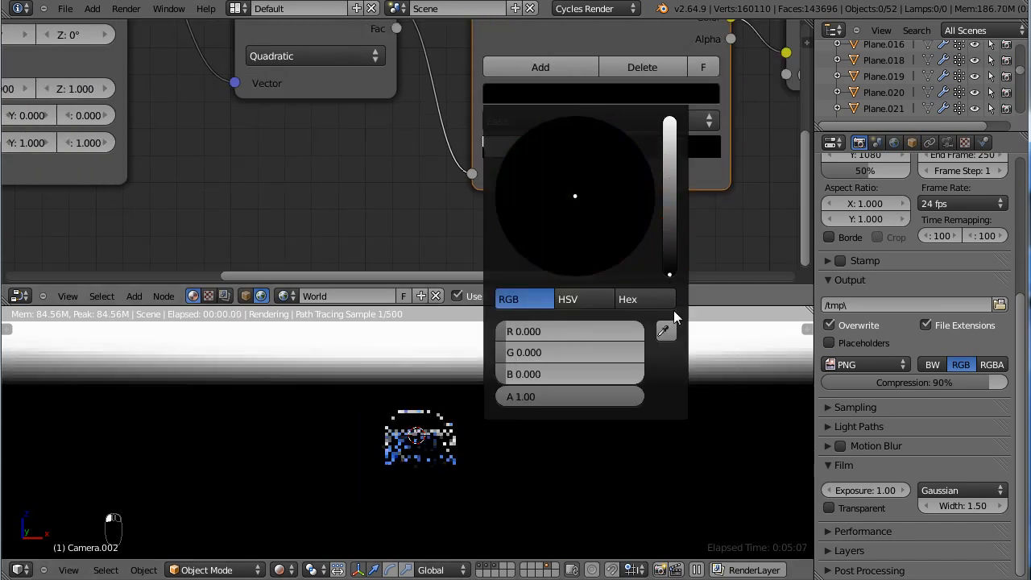
# Step: Try the added black stop at about 13% along the ramp, and settle it at about 44% while viewing the car through the camera
pyautogui.moveTo(598, 427); pyautogui.dragTo(559, 216, button='middle')
pyautogui.scroll(-5, 604, 371)
pyautogui.moveTo(572, 153); pyautogui.dragTo(510, 176)
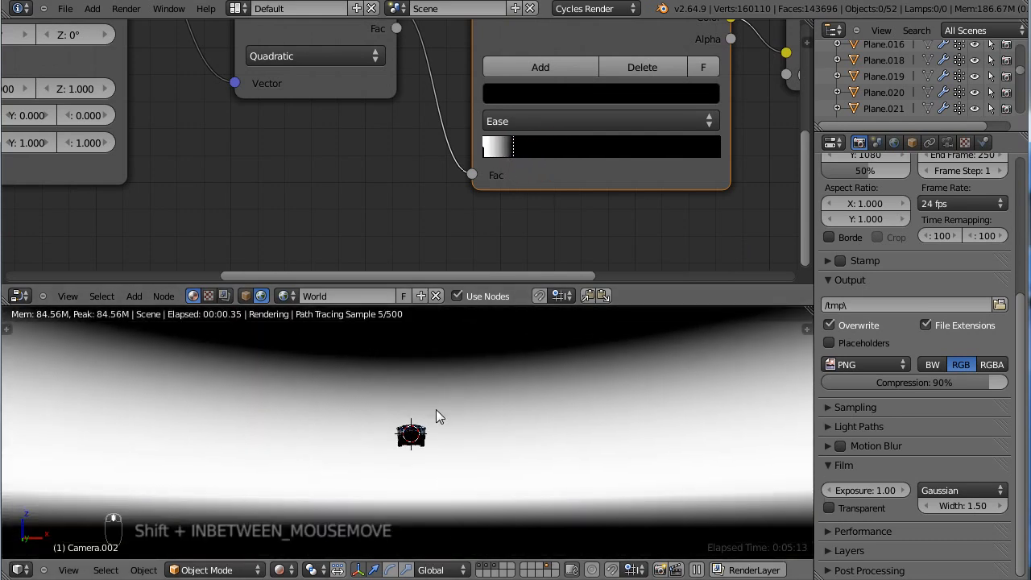
pyautogui.press('KP_0')
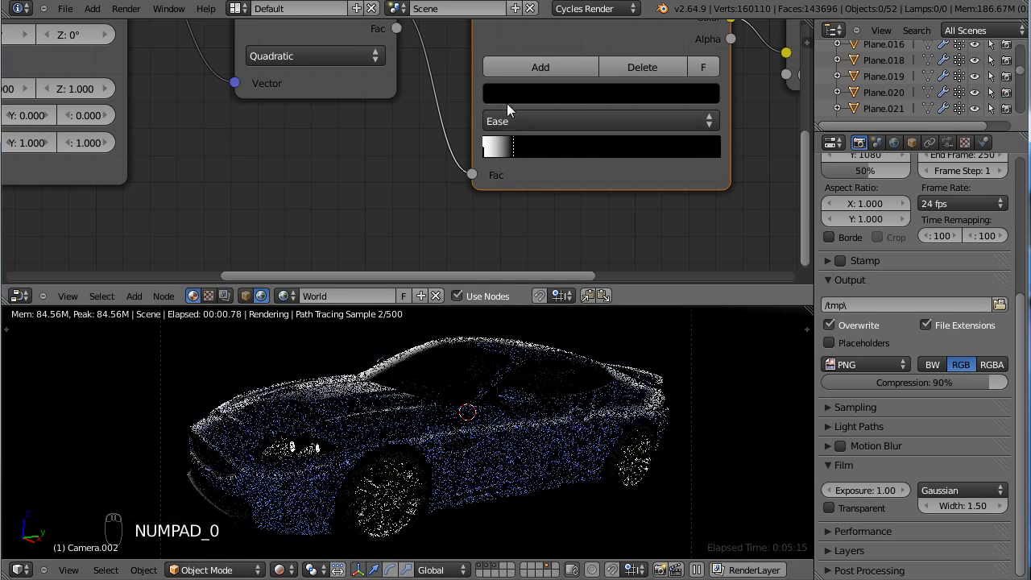
pyautogui.moveTo(513, 149); pyautogui.dragTo(602, 153)
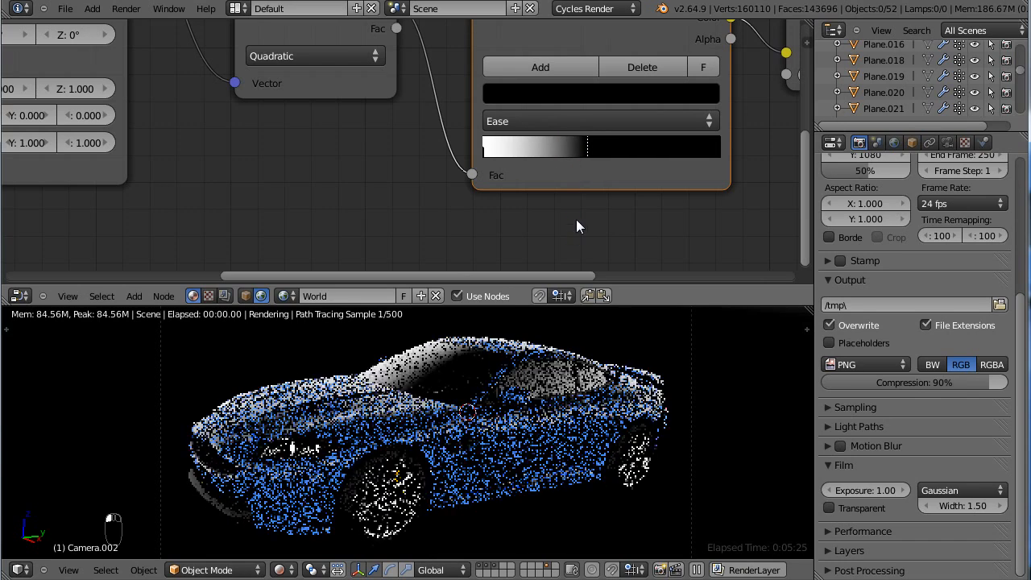
pyautogui.scroll(-1, 578, 206)
pyautogui.scroll(-3, 580, 193)
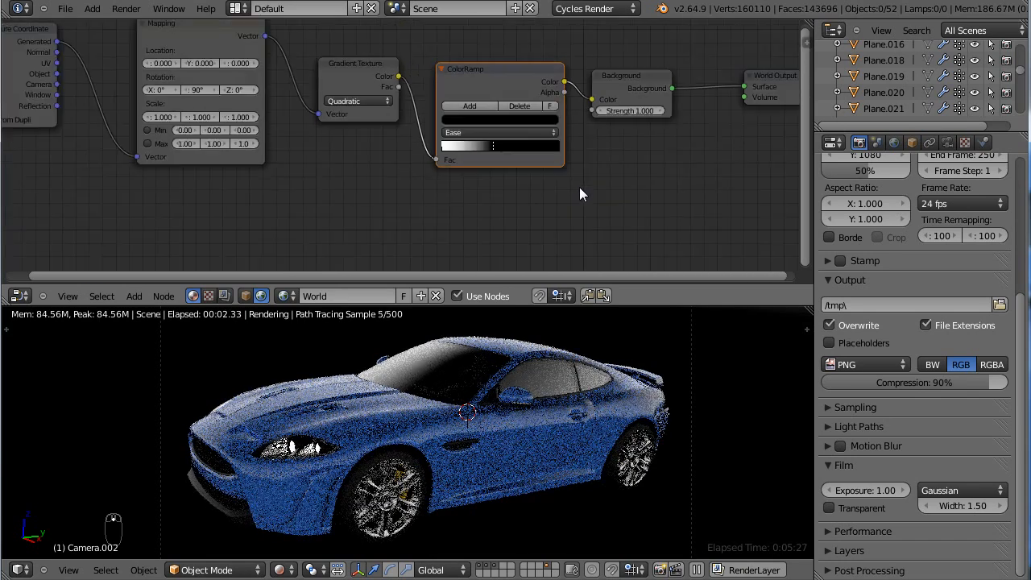
pyautogui.moveTo(578, 193); pyautogui.dragTo(511, 178, button='middle')
pyautogui.scroll(-2, 510, 178)
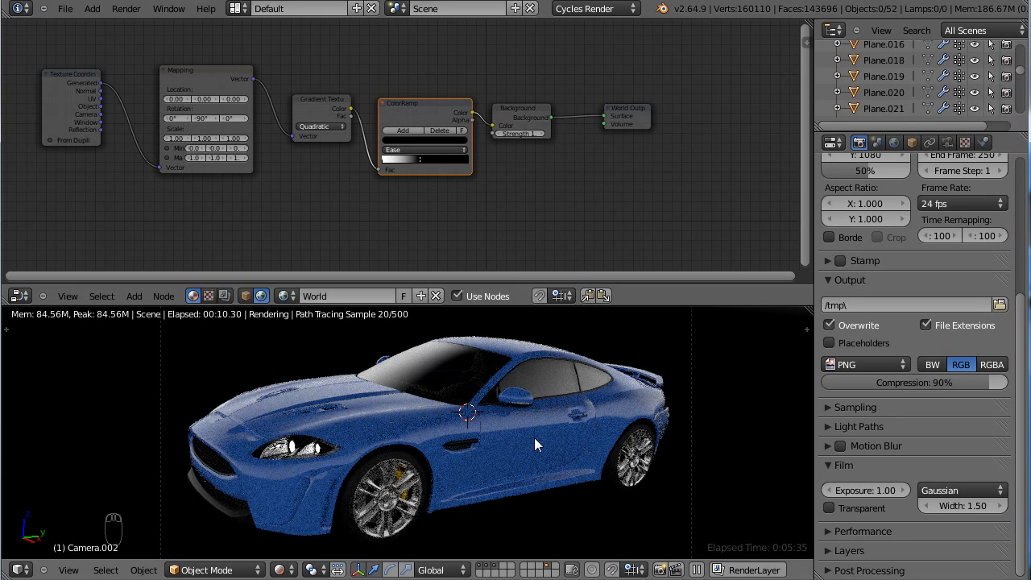
# Step: Add a mesh plane at the car in orthographic top view and scale it up well beyond the car's outline
pyautogui.press('KP_1')
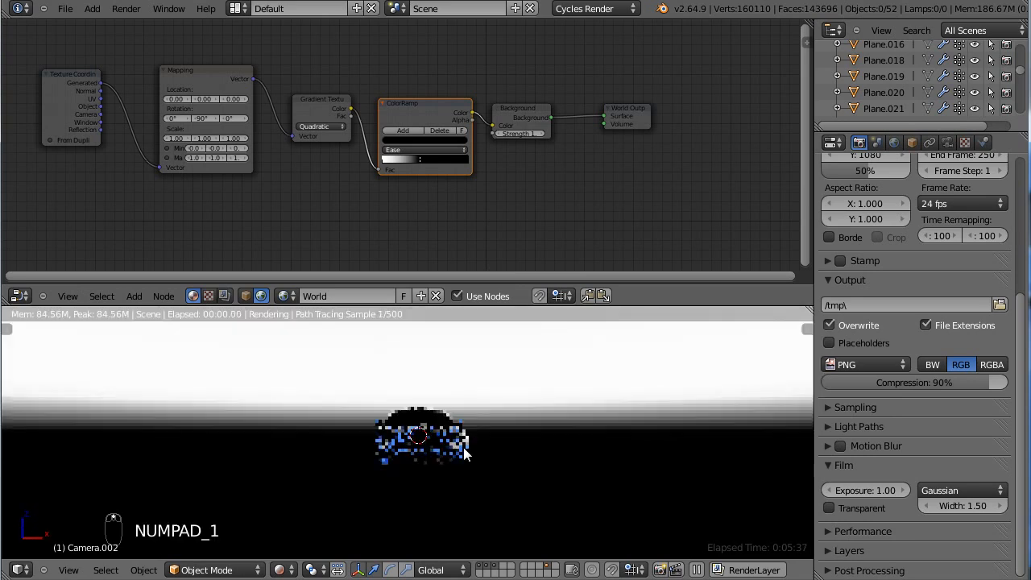
pyautogui.press('KP_5')
pyautogui.press('KP_7')
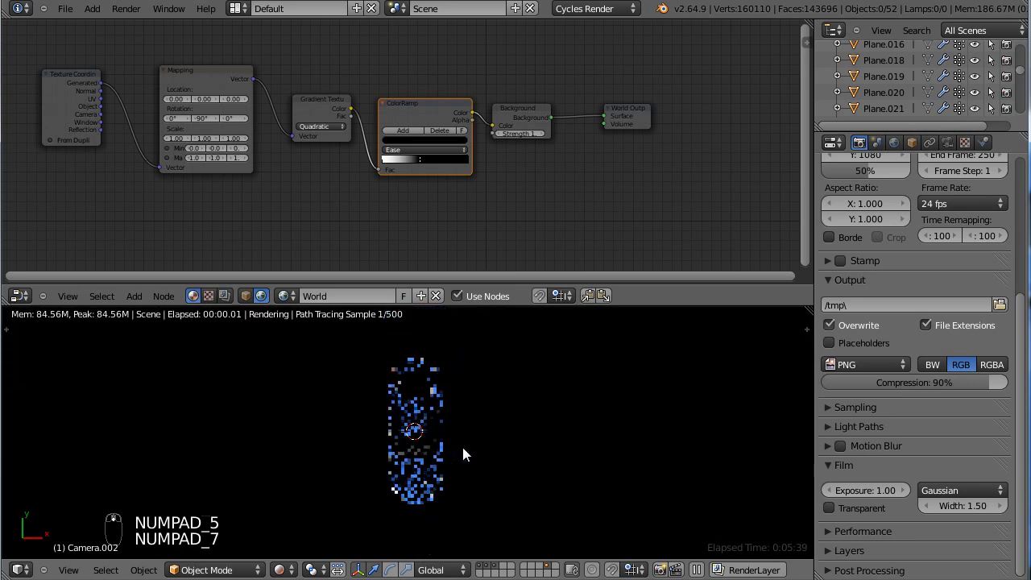
pyautogui.hotkey('shift', 'a')
pyautogui.moveTo(454, 330)
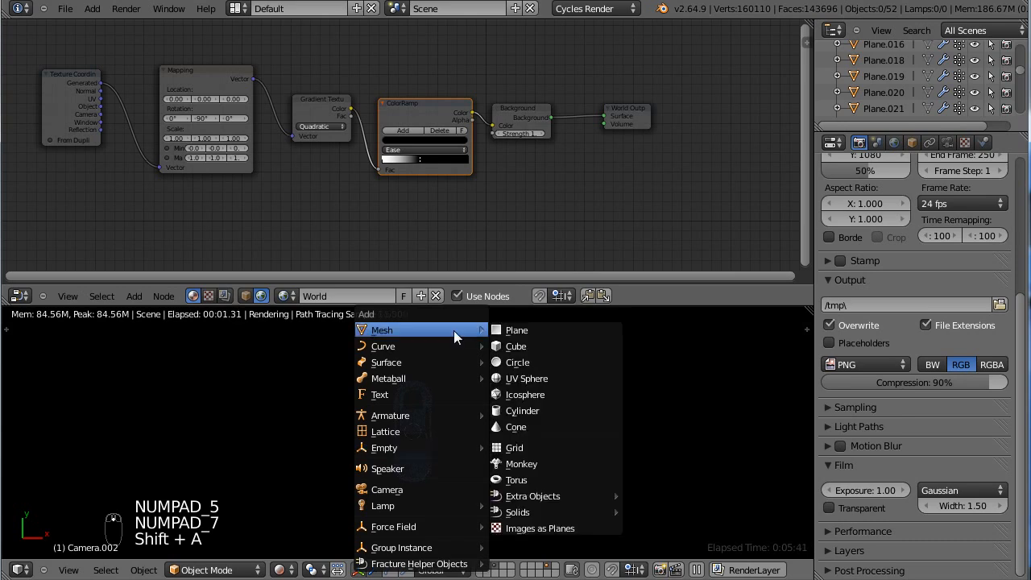
pyautogui.click(554, 327)
pyautogui.press('s')
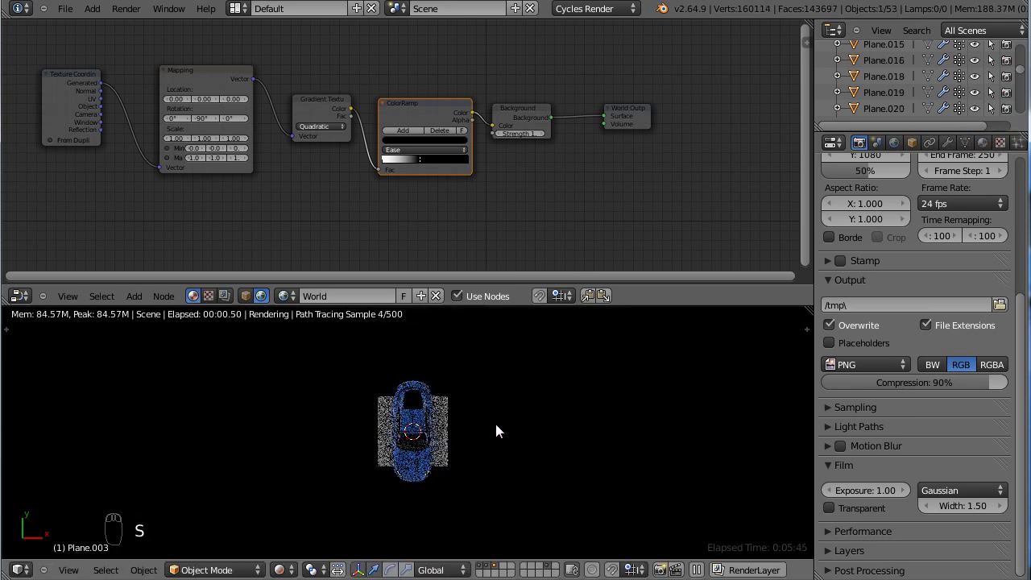
pyautogui.press('s')
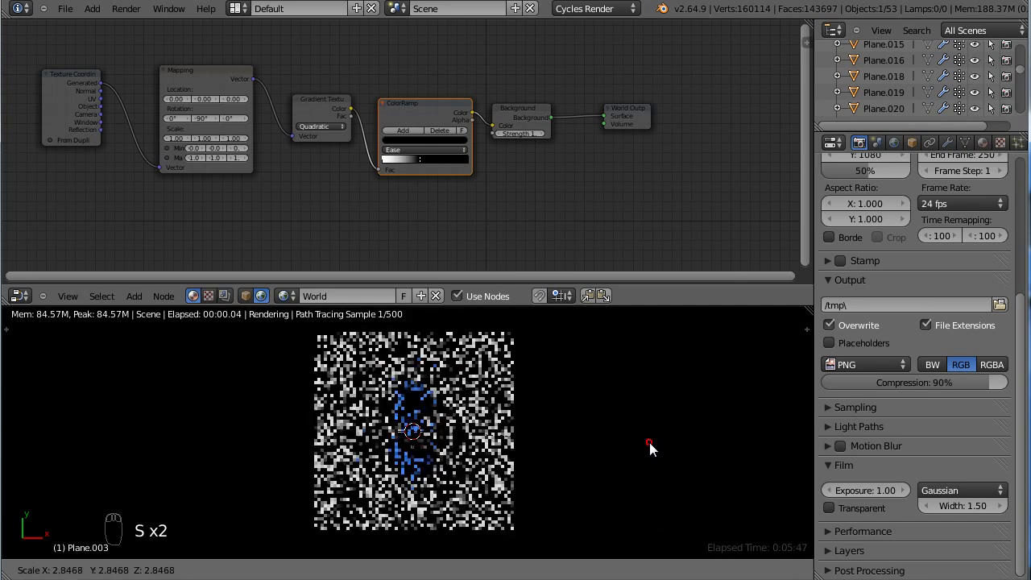
pyautogui.click(652, 444)
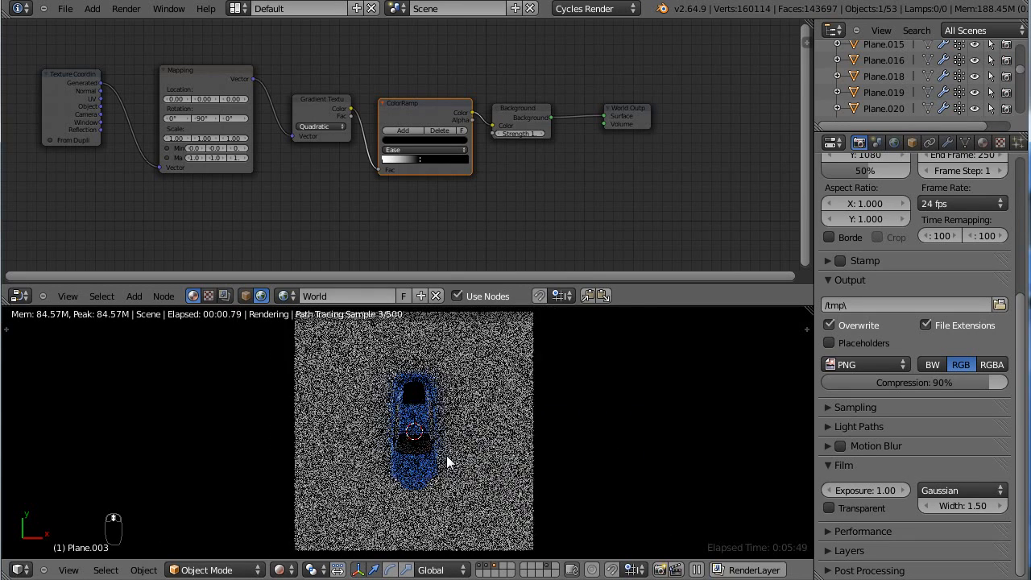
# Step: Scale the plane down to about 0.8 and narrow it along X to about 0.7, forming a rectangle around the car
pyautogui.press('s')
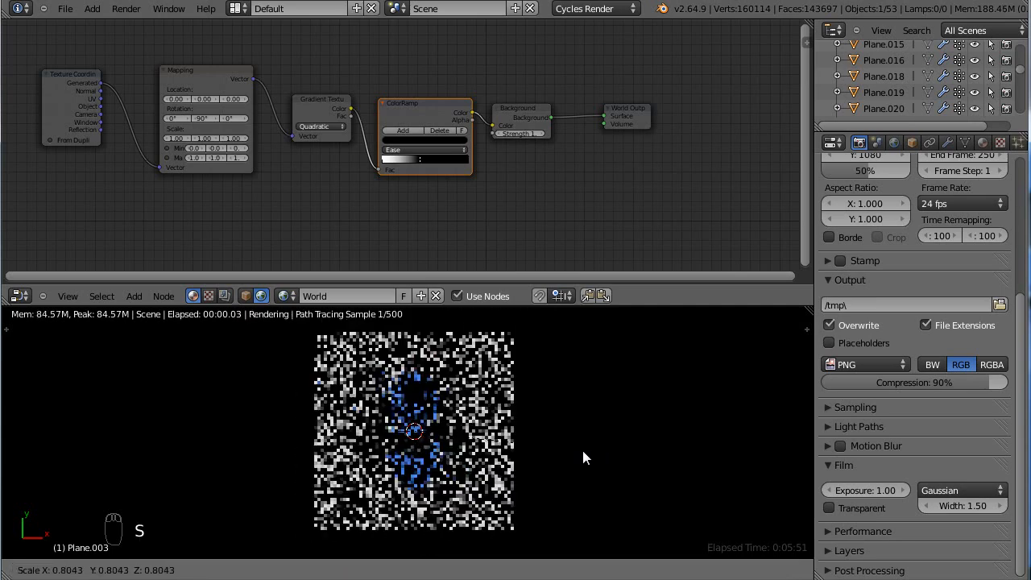
pyautogui.click(630, 446)
pyautogui.press('s')
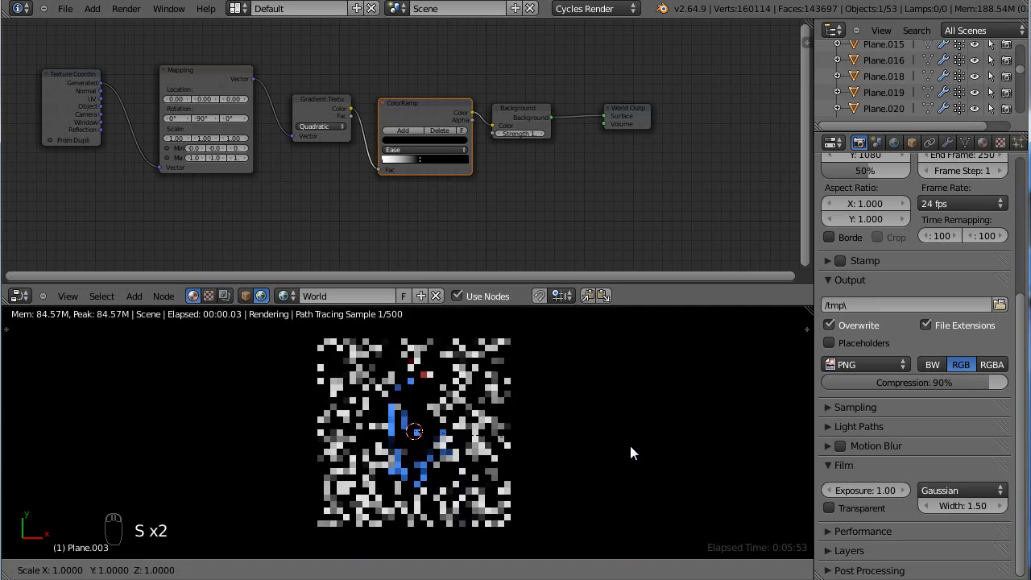
pyautogui.press('x')
pyautogui.click(567, 455)
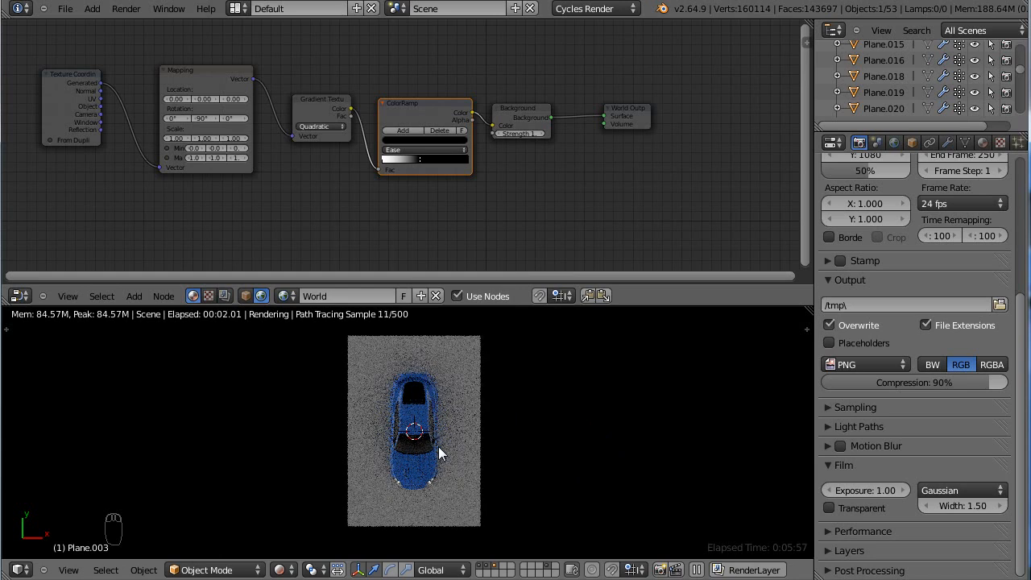
# Step: Raise the plane along Z in front view, and adjust its height in wireframe shading so it hangs well above the car's roof
pyautogui.press('KP_1')
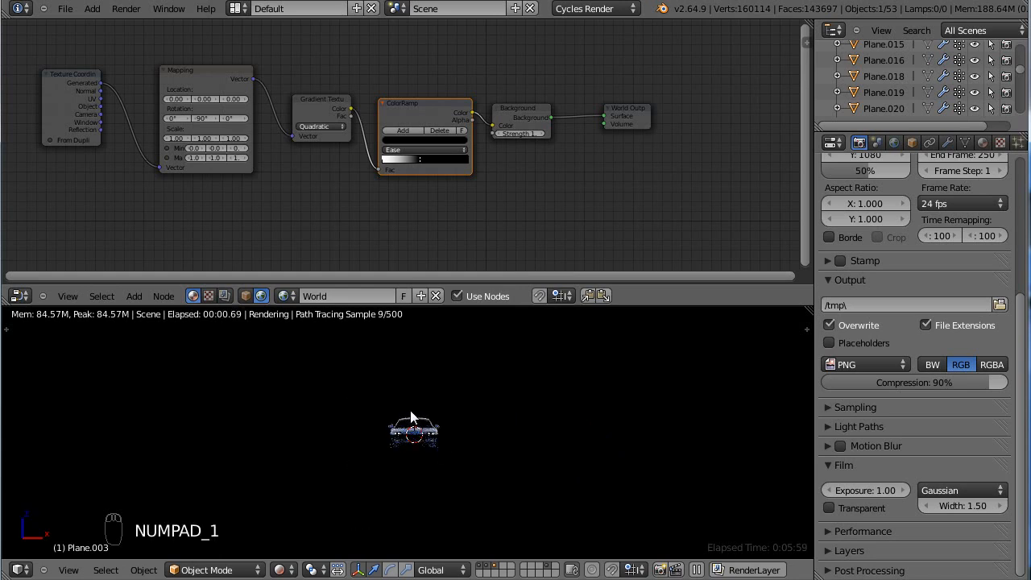
pyautogui.press('g')
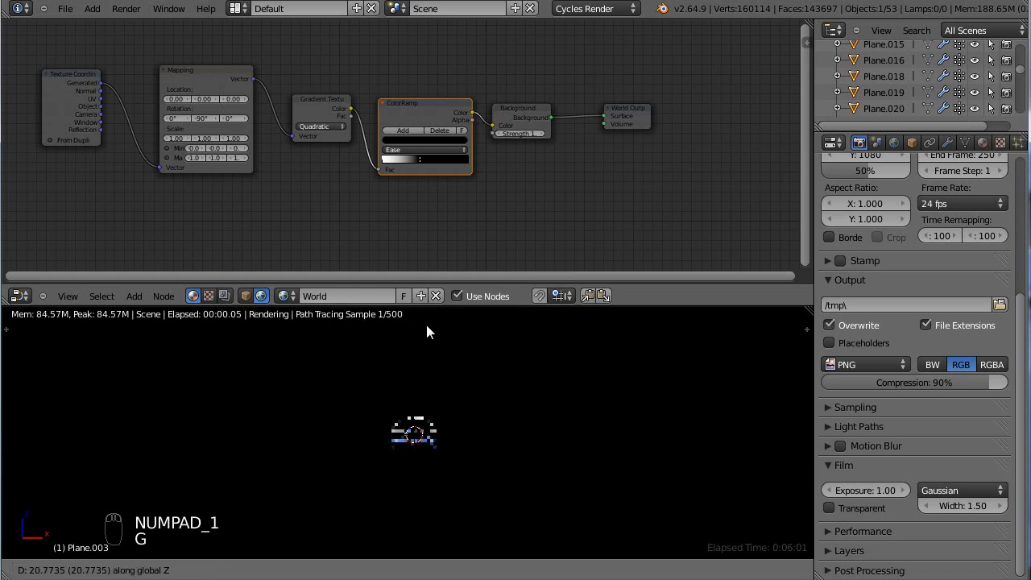
pyautogui.click(426, 325)
pyautogui.press('z')
pyautogui.scroll(2, 416, 427)
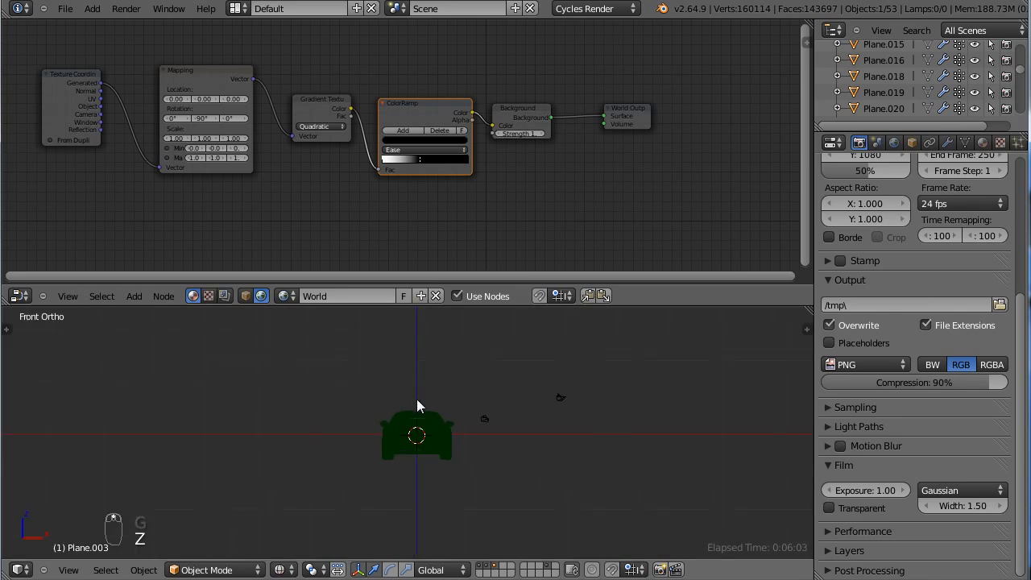
pyautogui.keyDown('shift'); pyautogui.moveTo(417, 328); pyautogui.dragTo(408, 424, button='middle'); pyautogui.keyUp('shift')
pyautogui.moveTo(406, 318); pyautogui.dragTo(406, 349)
pyautogui.keyDown('shift'); pyautogui.moveTo(448, 495); pyautogui.dragTo(444, 458, button='middle'); pyautogui.keyUp('shift')
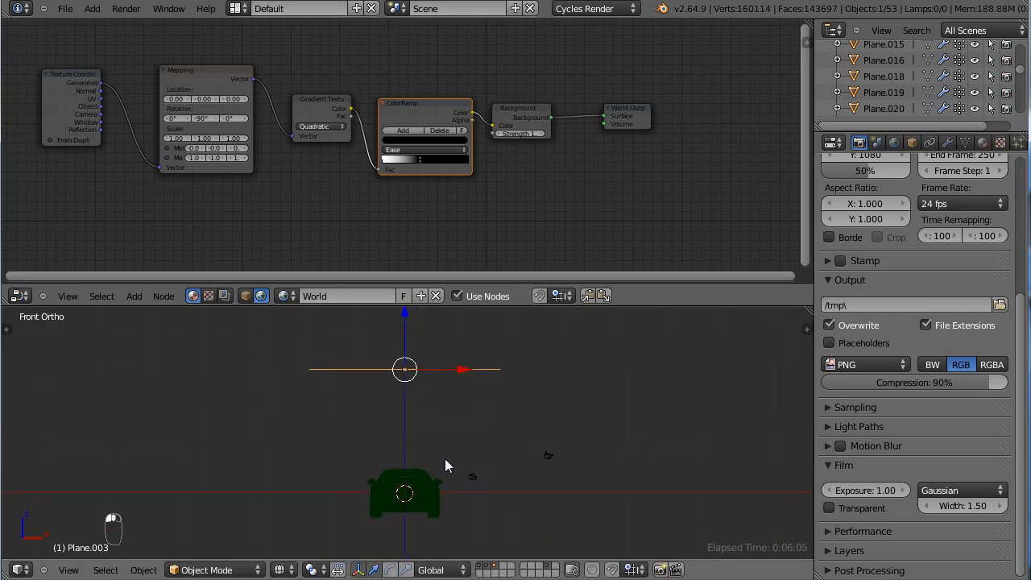
# Step: Preview the car and the overhead plane in rendered shading and switch the front view to perspective
pyautogui.click(281, 571)
pyautogui.click(306, 466)
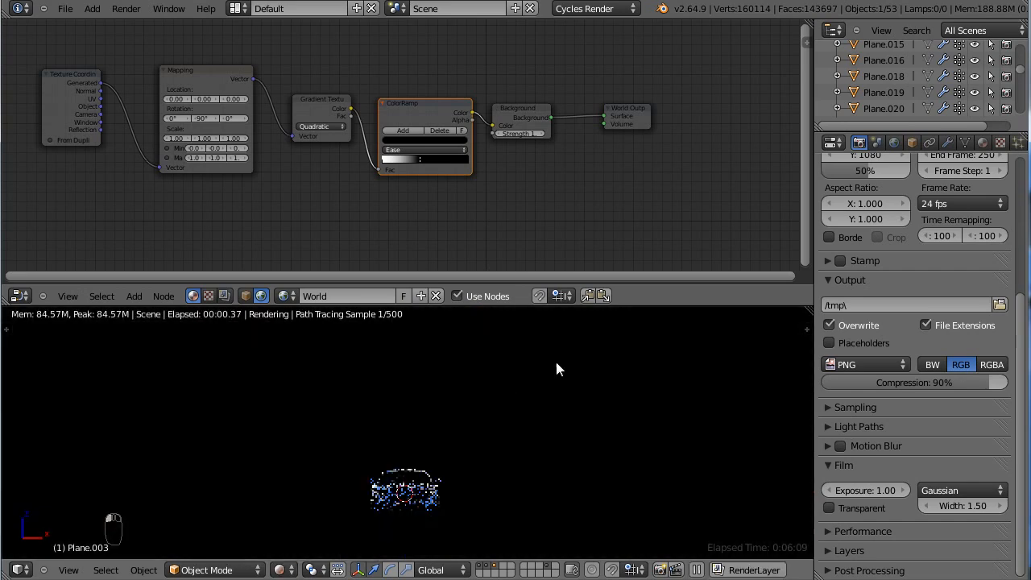
pyautogui.click(984, 144)
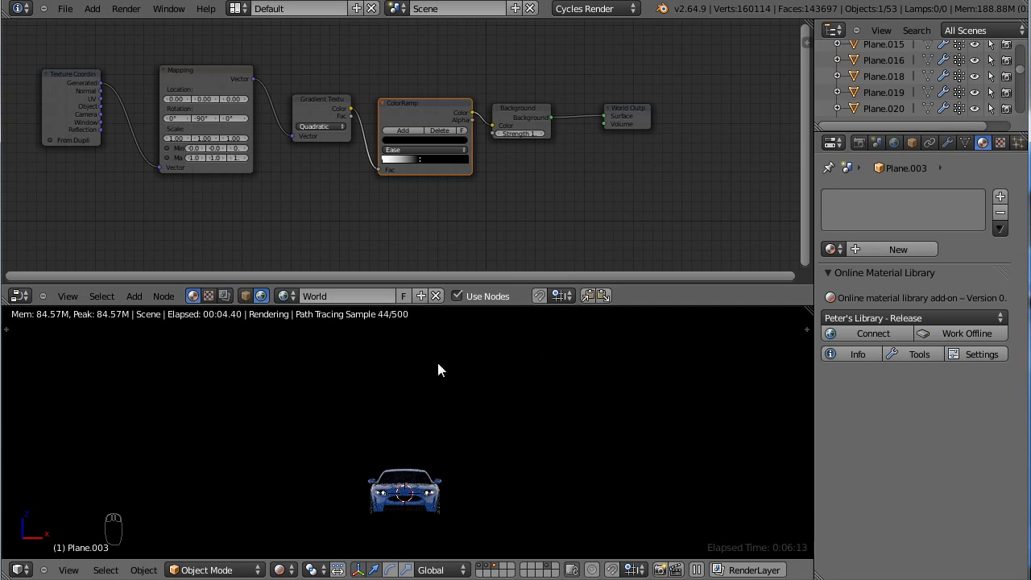
pyautogui.press('KP_5')
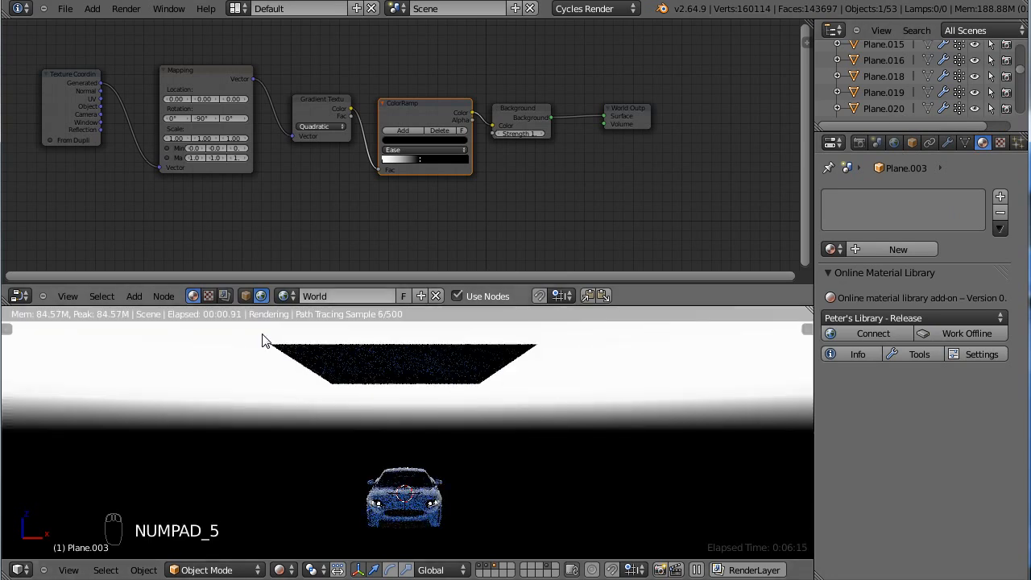
# Step: Give the overhead plane a new material and change its surface shader to Emission
pyautogui.click(246, 295)
pyautogui.click(881, 250)
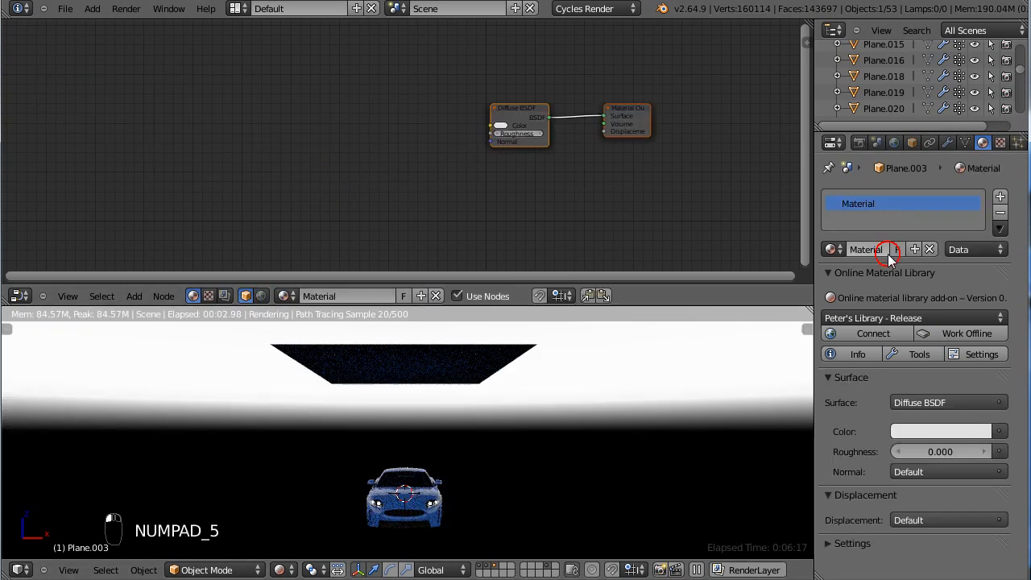
pyautogui.click(833, 272)
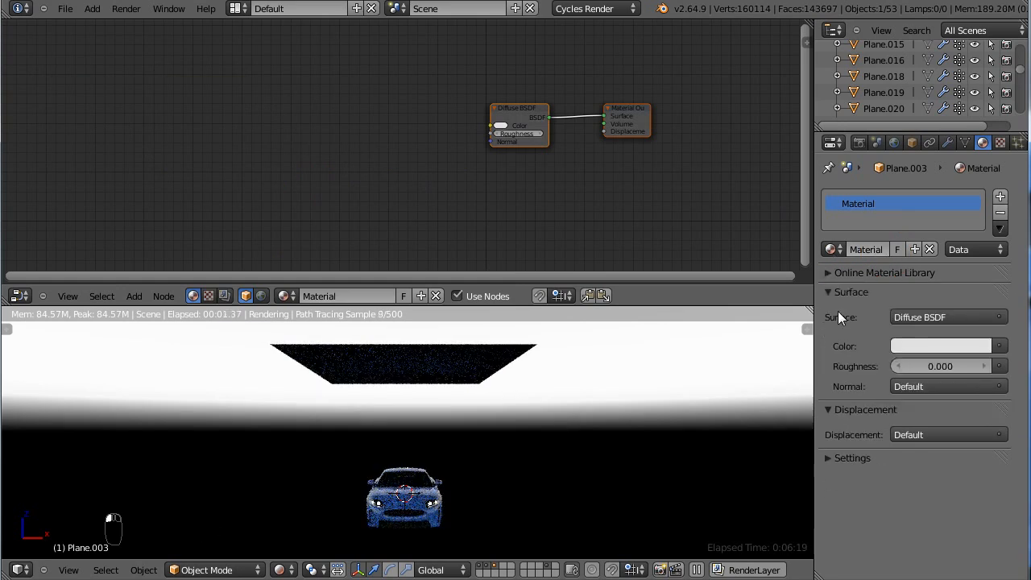
pyautogui.click(916, 319)
pyautogui.click(694, 126)
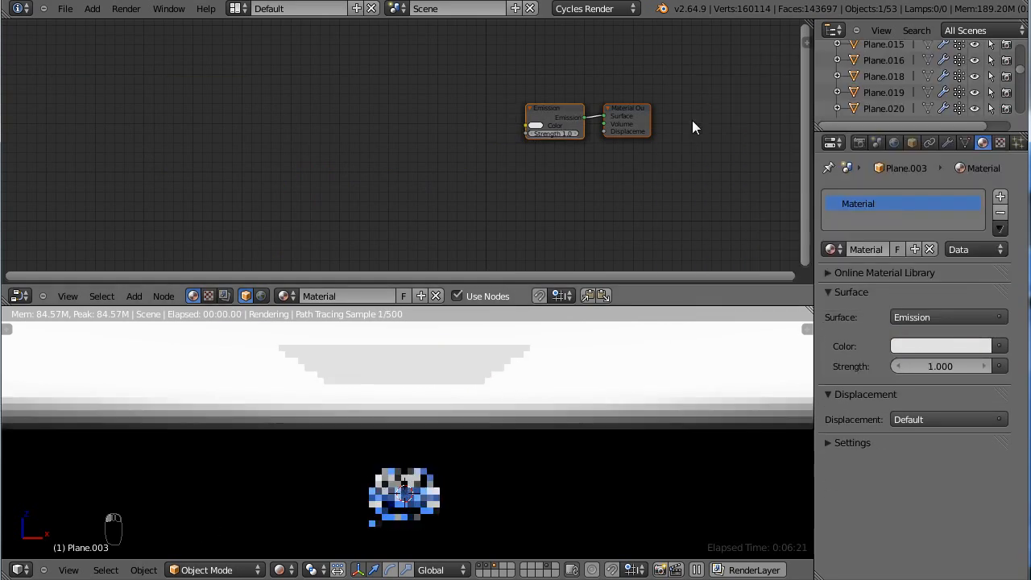
# Step: Set the plane's emission color to pure white and its strength to 3.000, checking the car through the camera
pyautogui.click(944, 342)
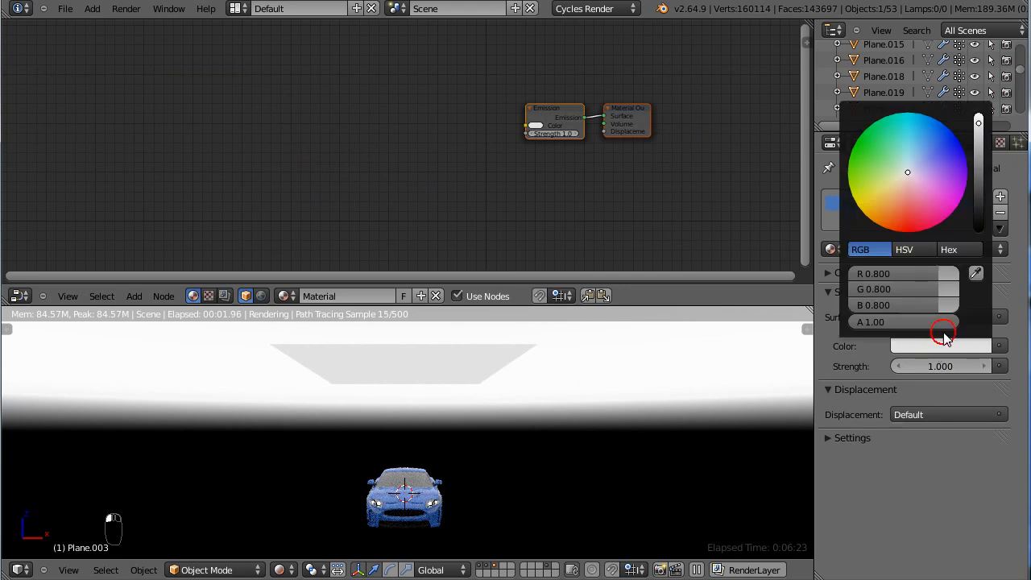
pyautogui.moveTo(979, 146); pyautogui.dragTo(988, 57)
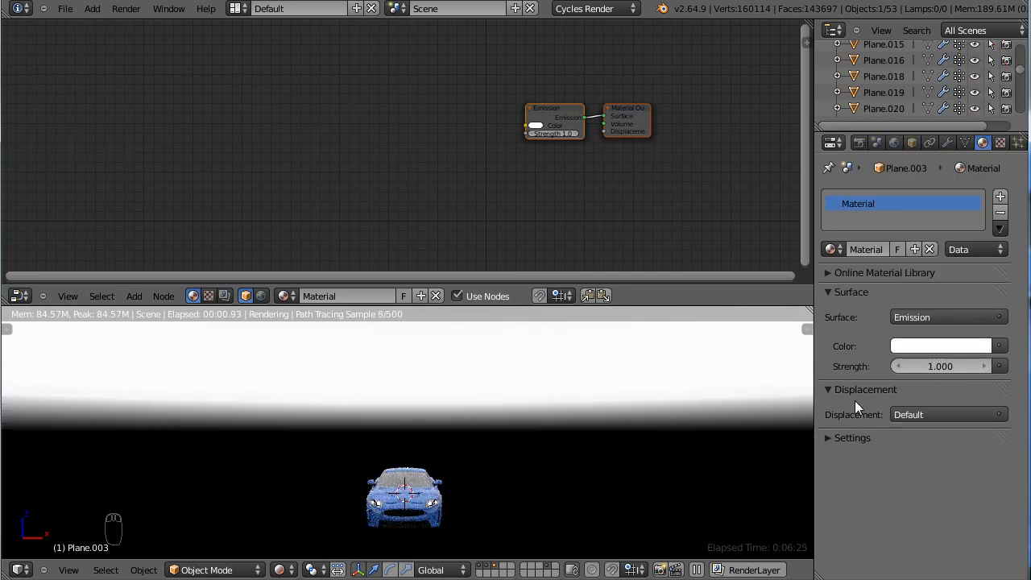
pyautogui.press('KP_0')
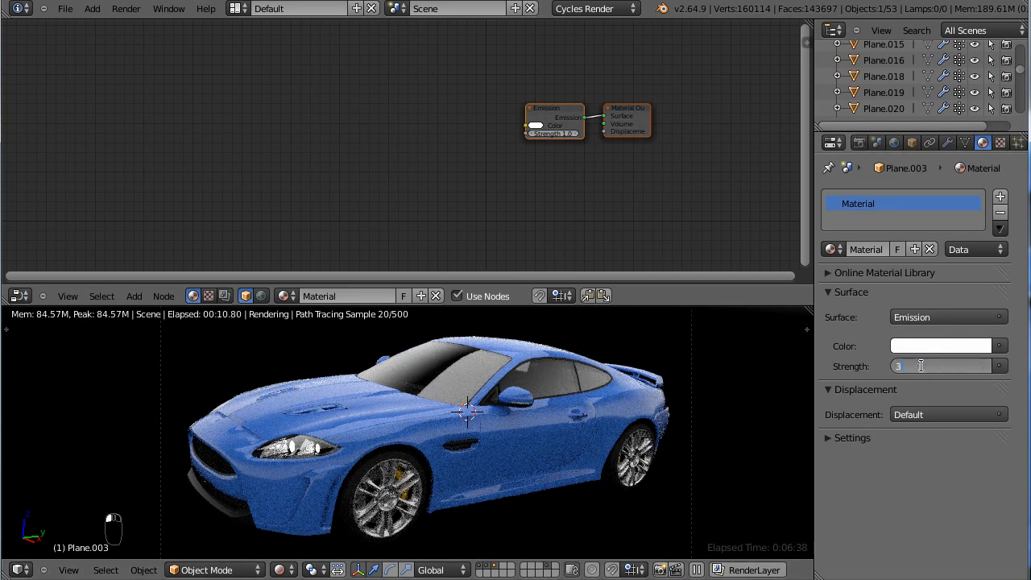
pyautogui.press('Return')
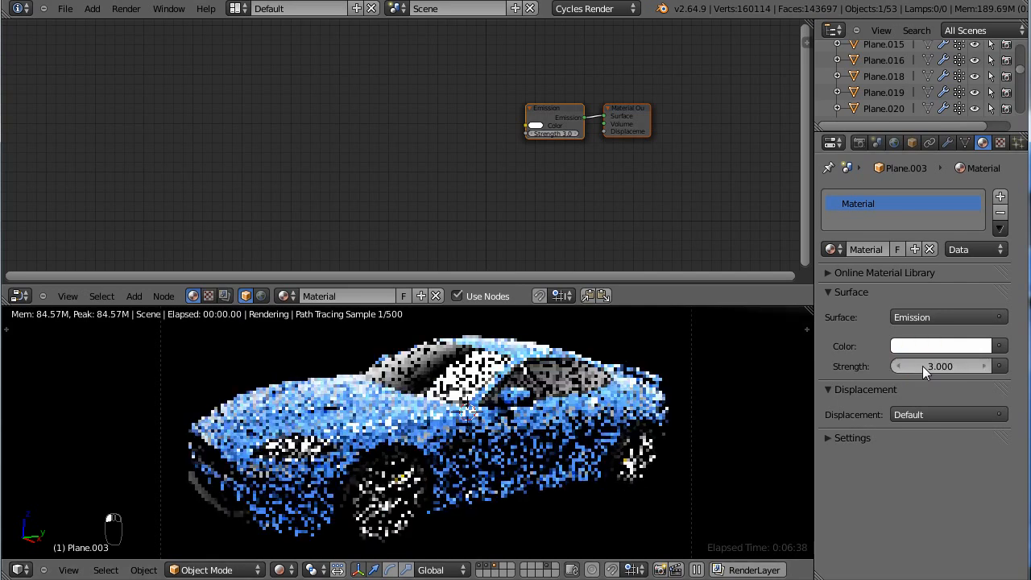
# Step: Disable Camera, Glossy, Transmission and Shadow in the plane's Ray Visibility settings, keeping only Diffuse enabled
pyautogui.click(896, 144)
pyautogui.click(912, 142)
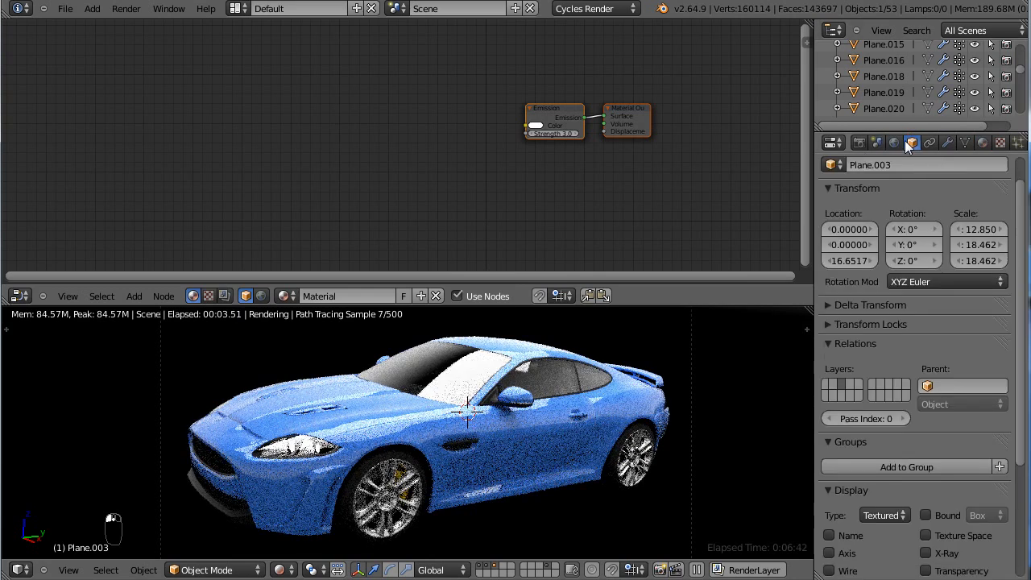
pyautogui.scroll(-3, 918, 303)
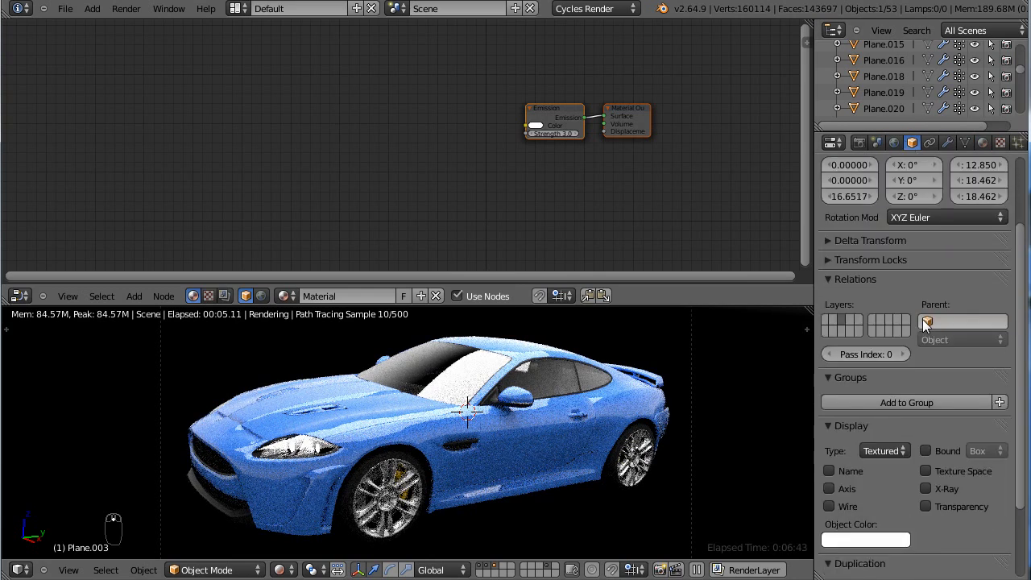
pyautogui.scroll(-3, 926, 351)
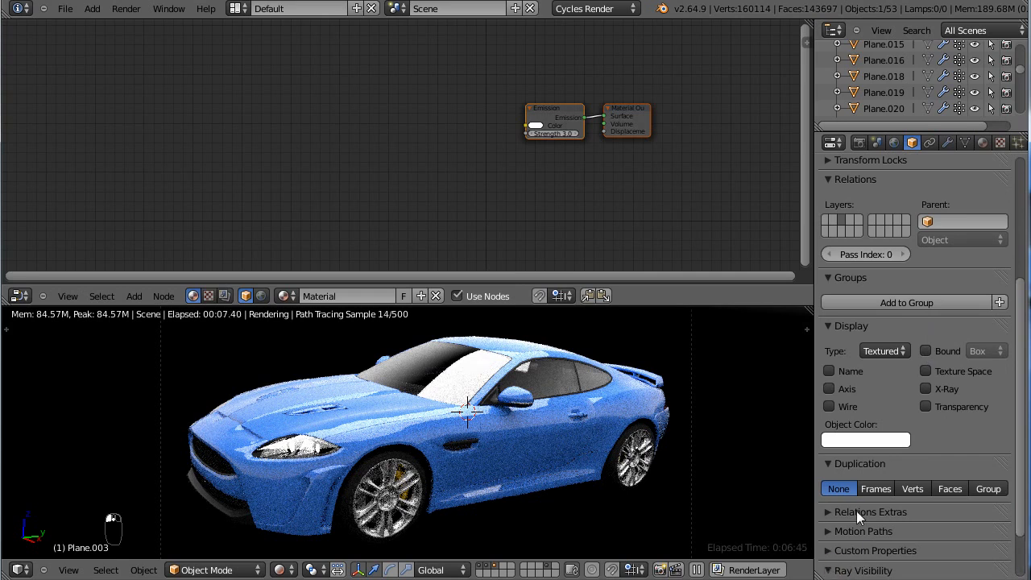
pyautogui.click(834, 571)
pyautogui.scroll(-2, 833, 505)
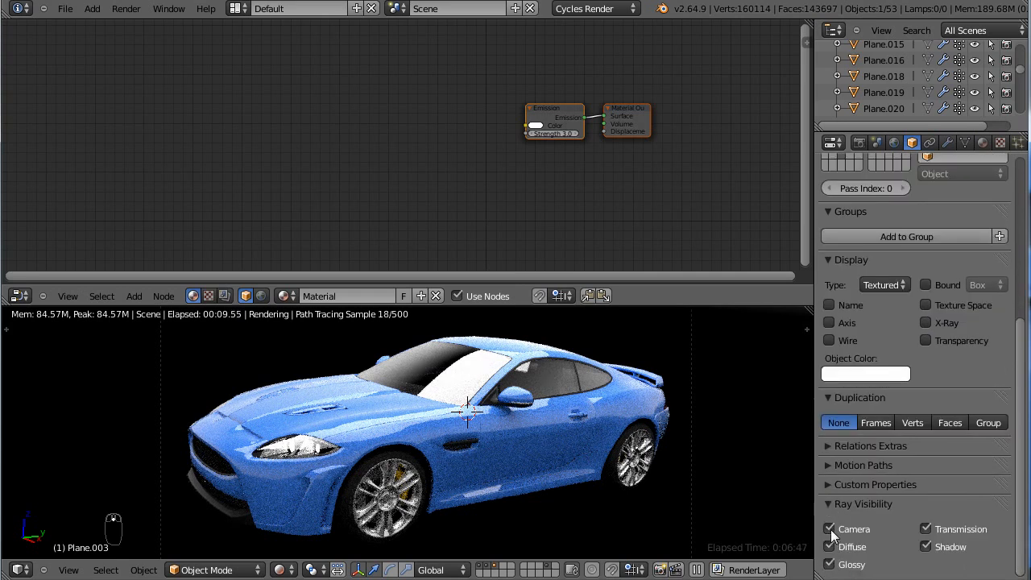
pyautogui.click(830, 529)
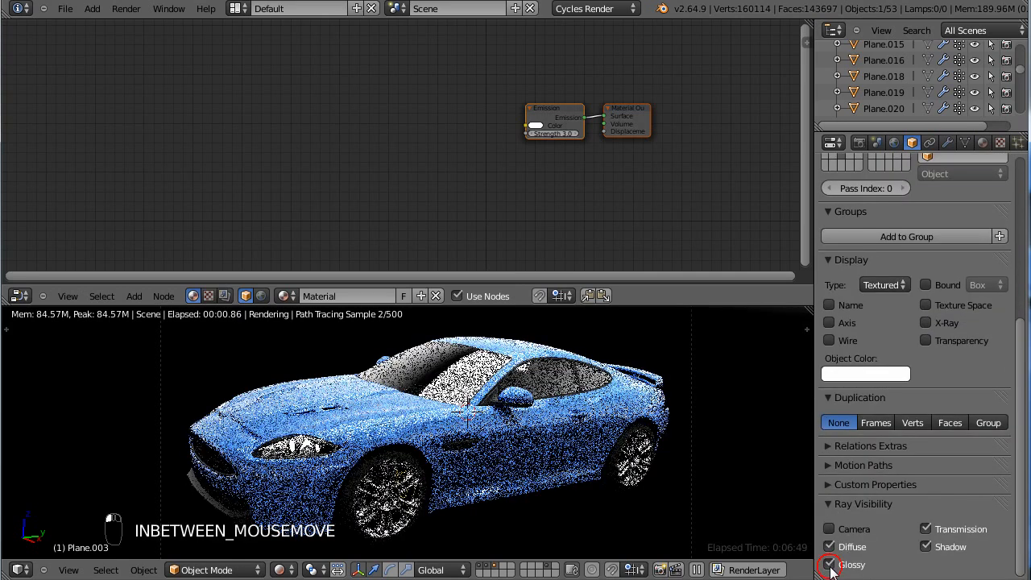
pyautogui.click(830, 565)
pyautogui.click(927, 529)
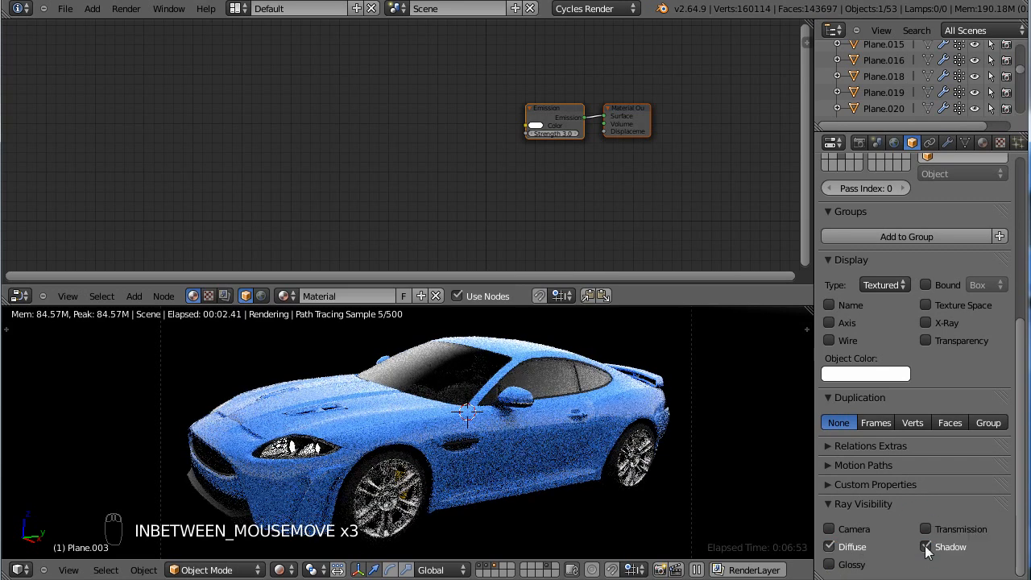
pyautogui.click(927, 547)
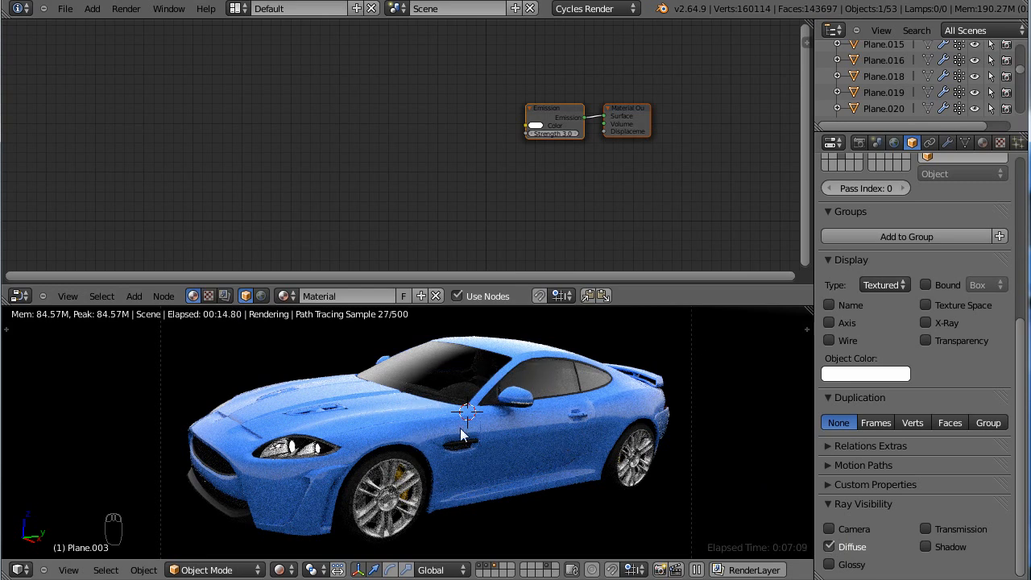
# Step: Look up at the plane from beneath the car and compare the render with its Camera ray visibility on and off
pyautogui.moveTo(467, 414); pyautogui.dragTo(536, 388, button='middle')
pyautogui.click(831, 527)
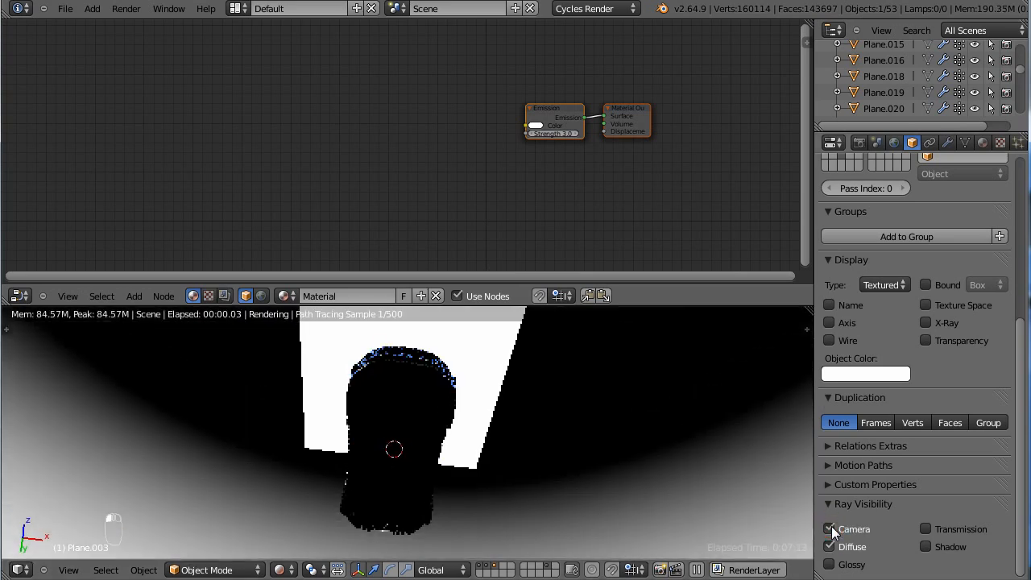
pyautogui.click(832, 528)
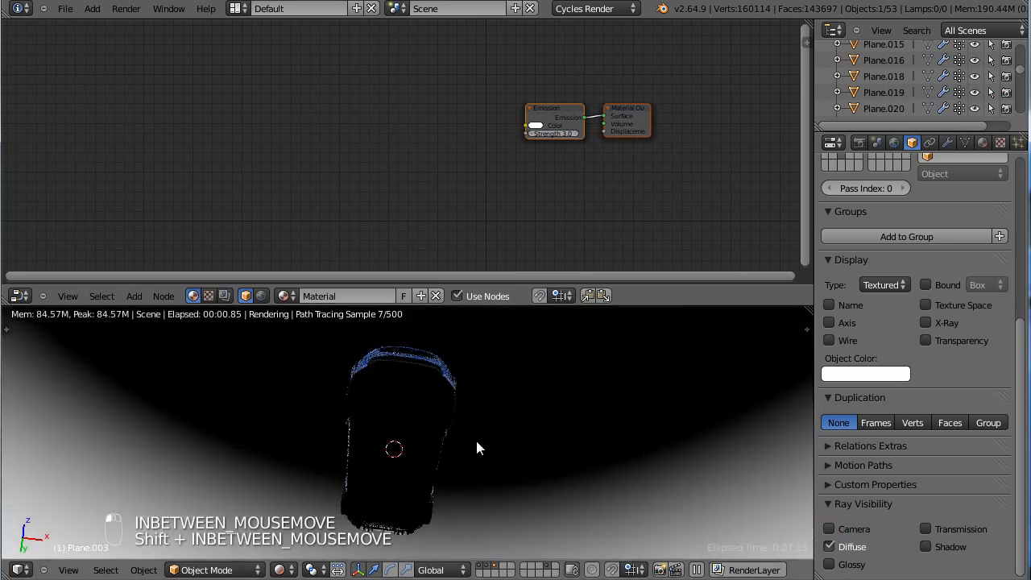
pyautogui.moveTo(476, 437); pyautogui.dragTo(470, 482, button='middle')
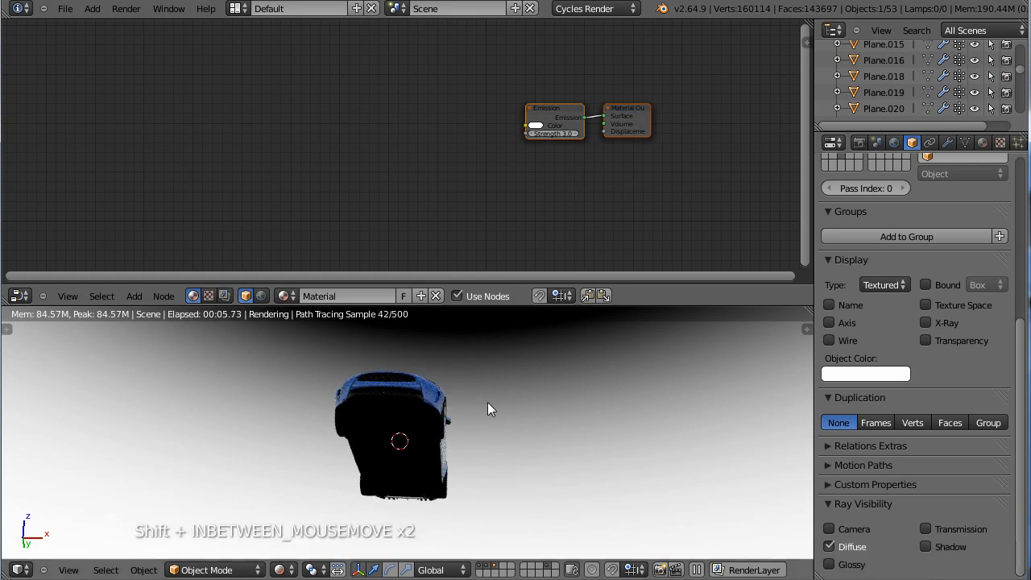
pyautogui.click(837, 529)
pyautogui.moveTo(398, 456); pyautogui.dragTo(403, 439, button='middle')
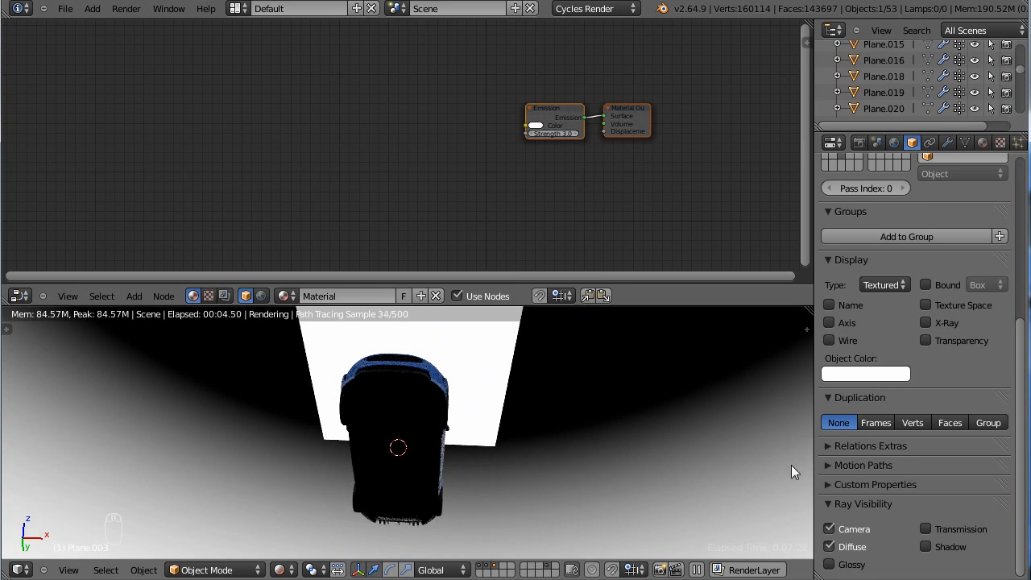
pyautogui.click(855, 537)
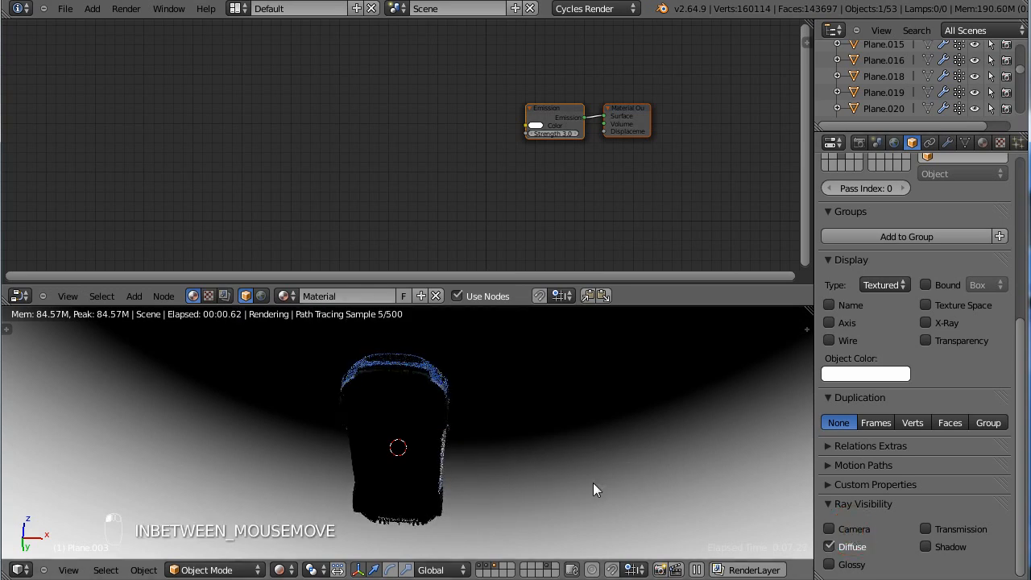
# Step: Compare the rendered camera view of the car with the reference image
pyautogui.press('KP_1')
pyautogui.press('KP_0')
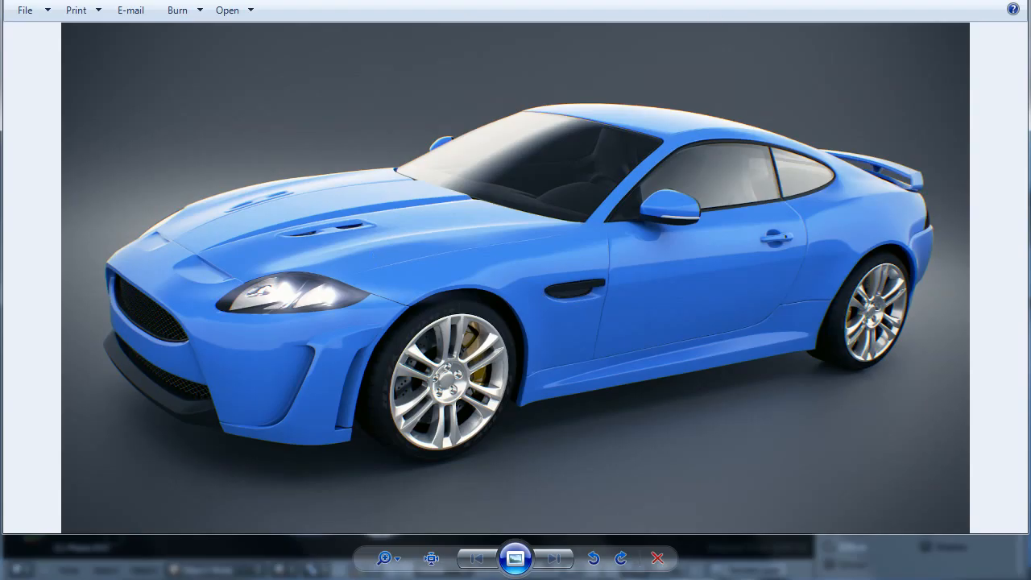
pyautogui.click(959, 1)
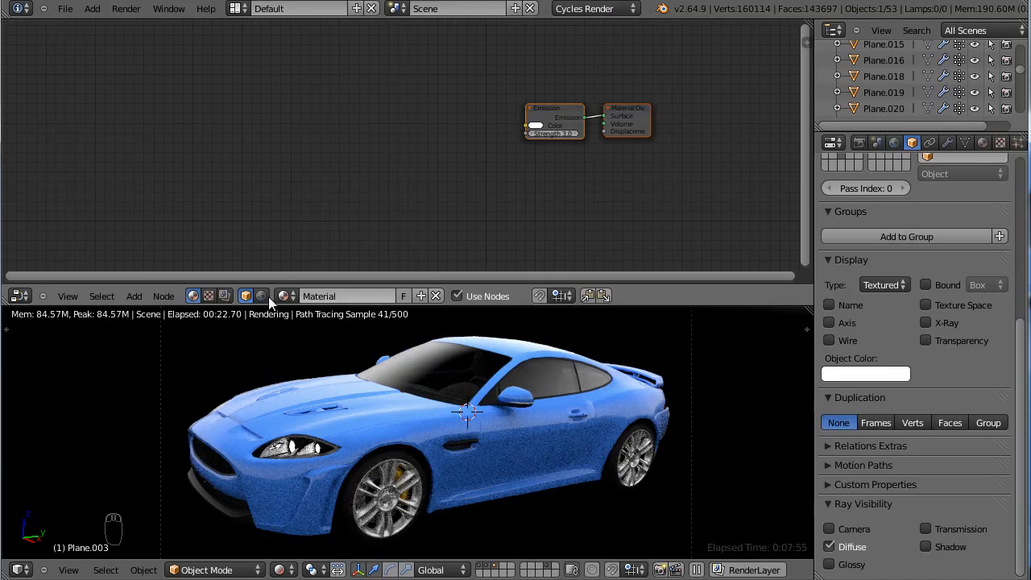
# Step: Show the World node tree for editing and view the rendered car and background from the front
pyautogui.click(269, 296)
pyautogui.moveTo(350, 179); pyautogui.dragTo(432, 100, button='middle')
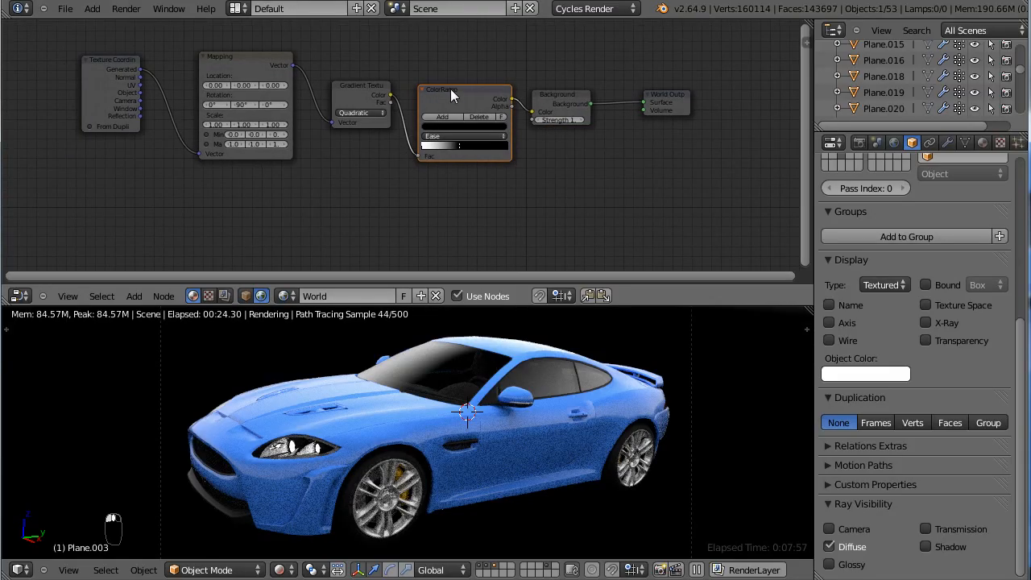
pyautogui.keyDown('shift'); pyautogui.click(352, 89); pyautogui.keyUp('shift')
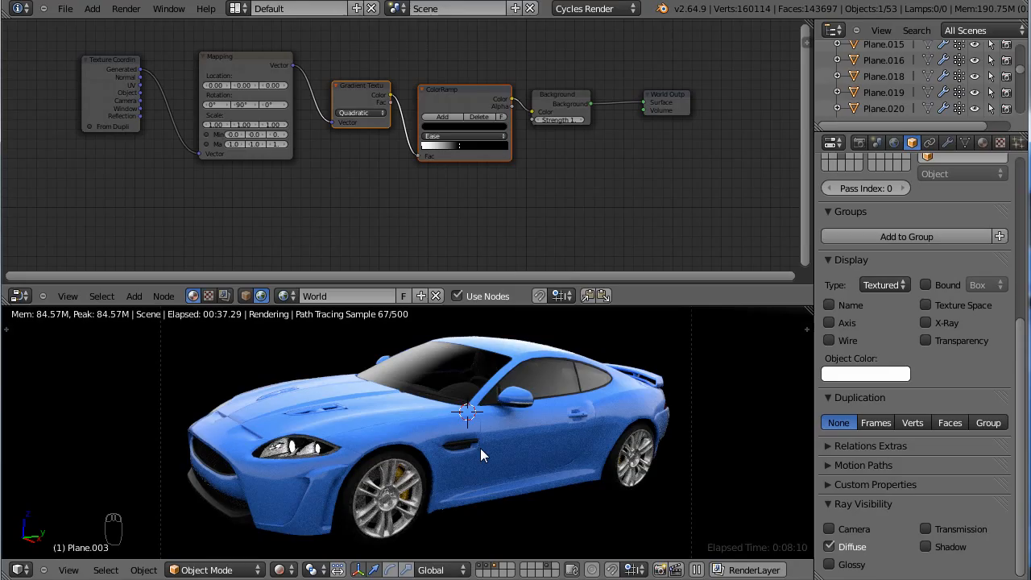
pyautogui.press('KP_1')
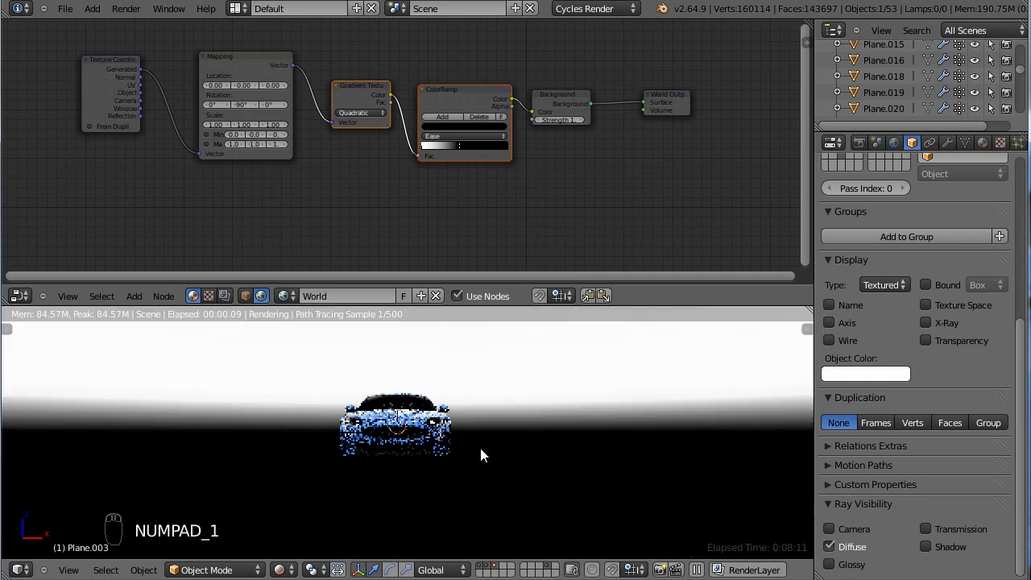
# Step: Duplicate the Mapping, Gradient Texture and ColorRamp nodes together and place the copies below the originals
pyautogui.click(241, 65)
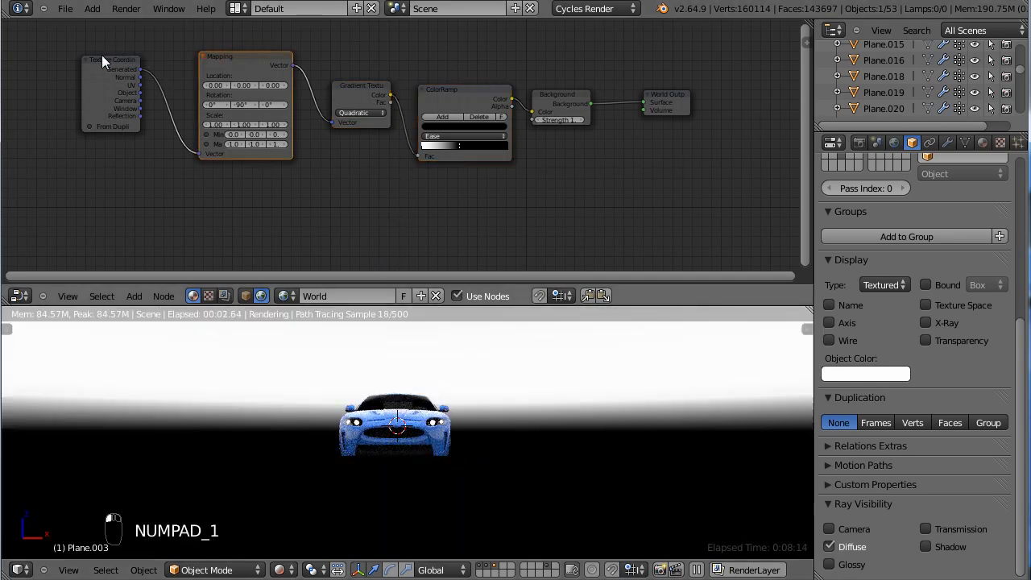
pyautogui.click(459, 88)
pyautogui.keyDown('shift'); pyautogui.click(354, 86); pyautogui.keyUp('shift')
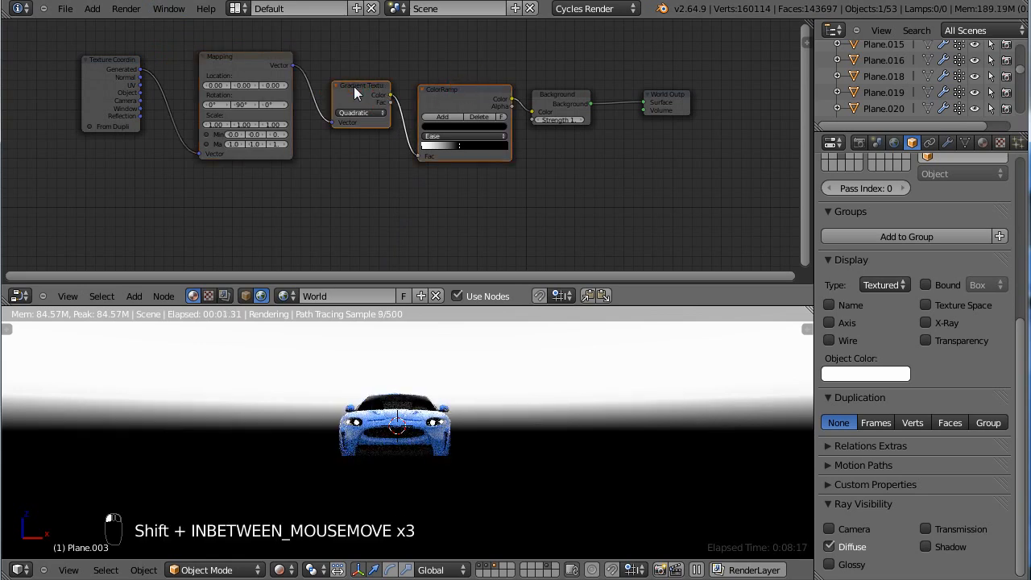
pyautogui.keyDown('shift'); pyautogui.click(241, 55); pyautogui.keyUp('shift')
pyautogui.scroll(-1, 346, 113)
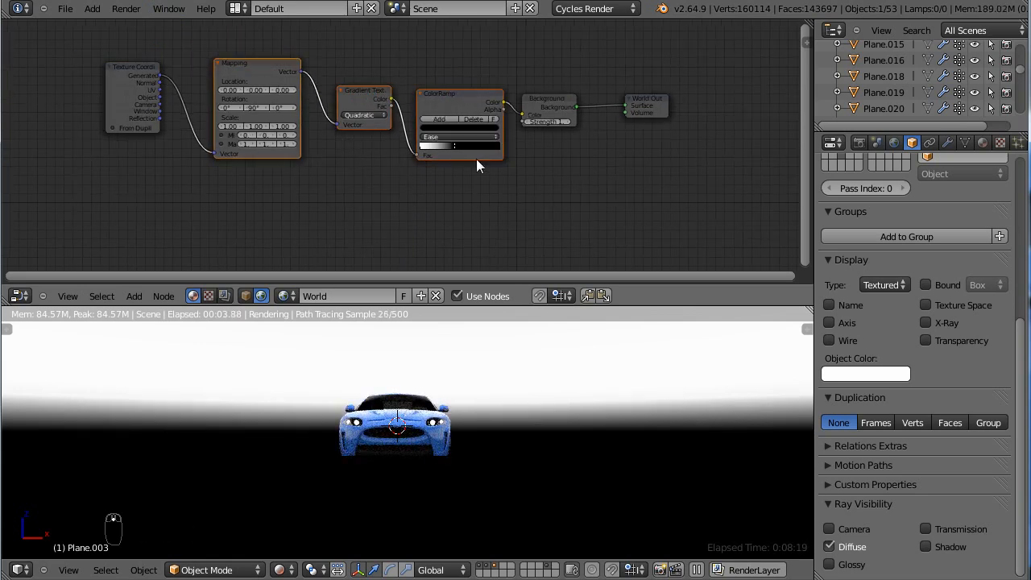
pyautogui.moveTo(476, 159); pyautogui.dragTo(463, 102, button='middle')
pyautogui.scroll(-3, 466, 106)
pyautogui.scroll(-1, 475, 100)
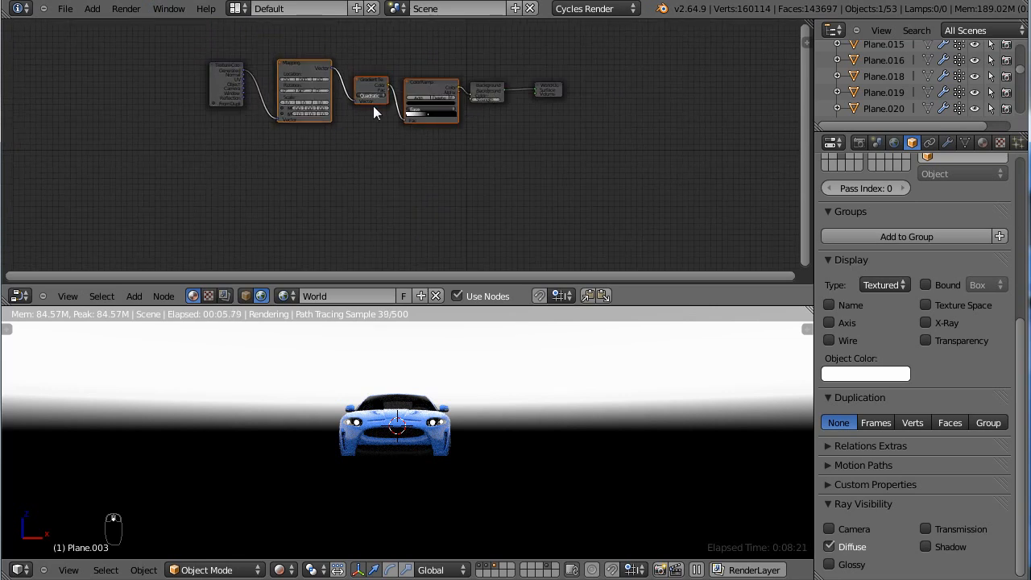
pyautogui.hotkey('shift', 'd')
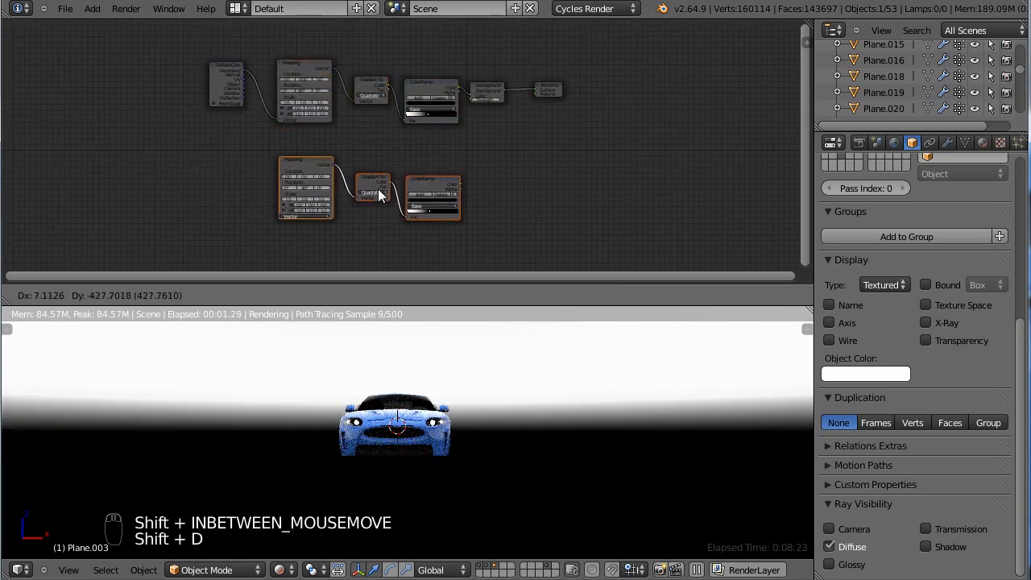
pyautogui.click(375, 183)
# Step: Move the Background and World Output nodes together farther away from the ColorRamp nodes to make room between them
pyautogui.click(545, 87)
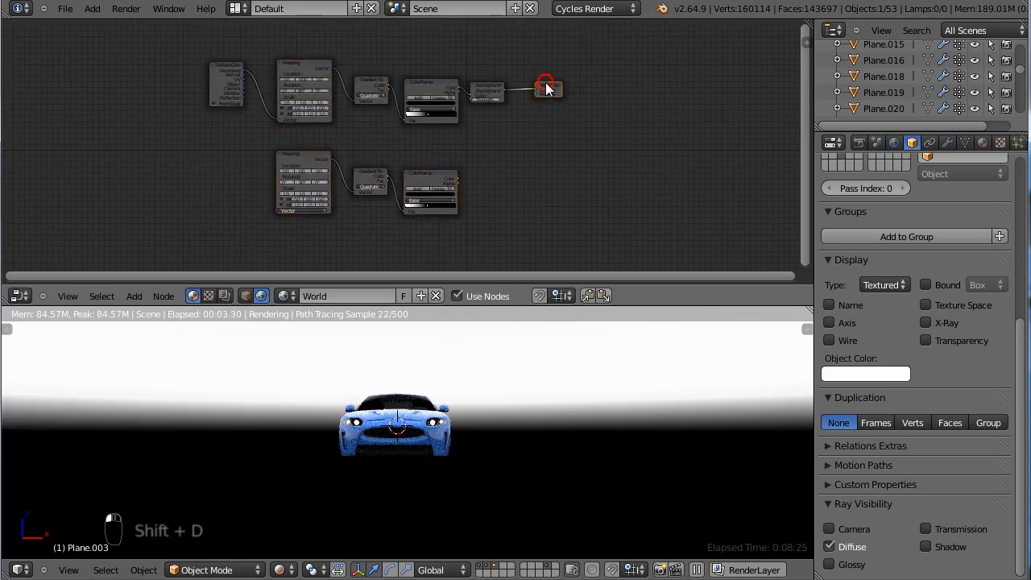
pyautogui.keyDown('shift'); pyautogui.click(492, 90); pyautogui.keyUp('shift')
pyautogui.press('g')
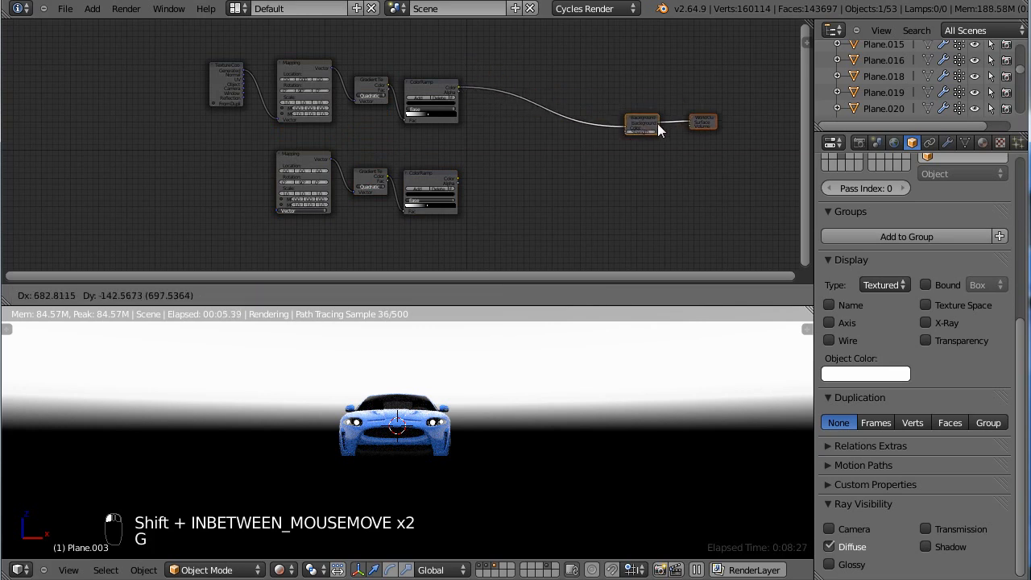
pyautogui.click(669, 124)
pyautogui.scroll(4, 483, 170)
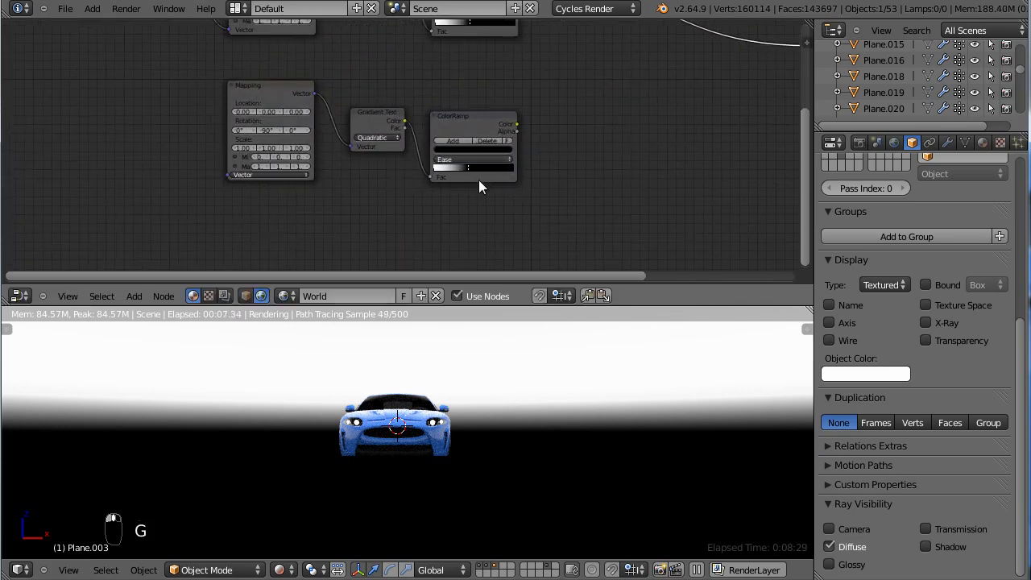
# Step: Connect the lower ColorRamp's Color output to the Background node's Color input
pyautogui.scroll(1, 479, 180)
pyautogui.moveTo(565, 151); pyautogui.dragTo(381, 192, button='middle')
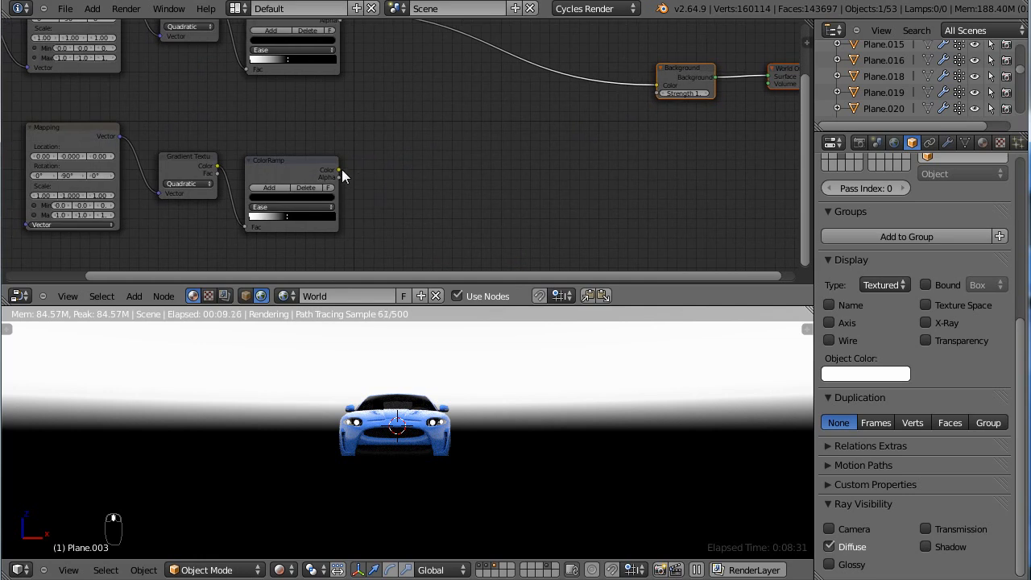
pyautogui.moveTo(341, 169); pyautogui.dragTo(658, 85)
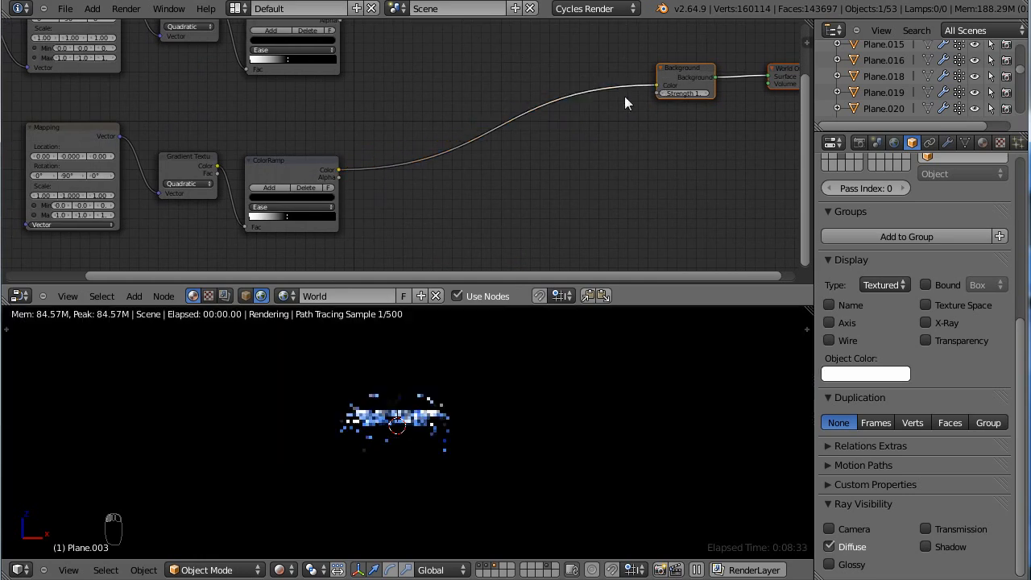
# Step: Connect the Texture Coordinate node's Generated output to the lower Mapping node's Vector input
pyautogui.scroll(-3, 339, 161)
pyautogui.moveTo(154, 196); pyautogui.dragTo(211, 191, button='middle')
pyautogui.moveTo(131, 118); pyautogui.dragTo(167, 160, button='middle')
pyautogui.scroll(-1, 153, 97)
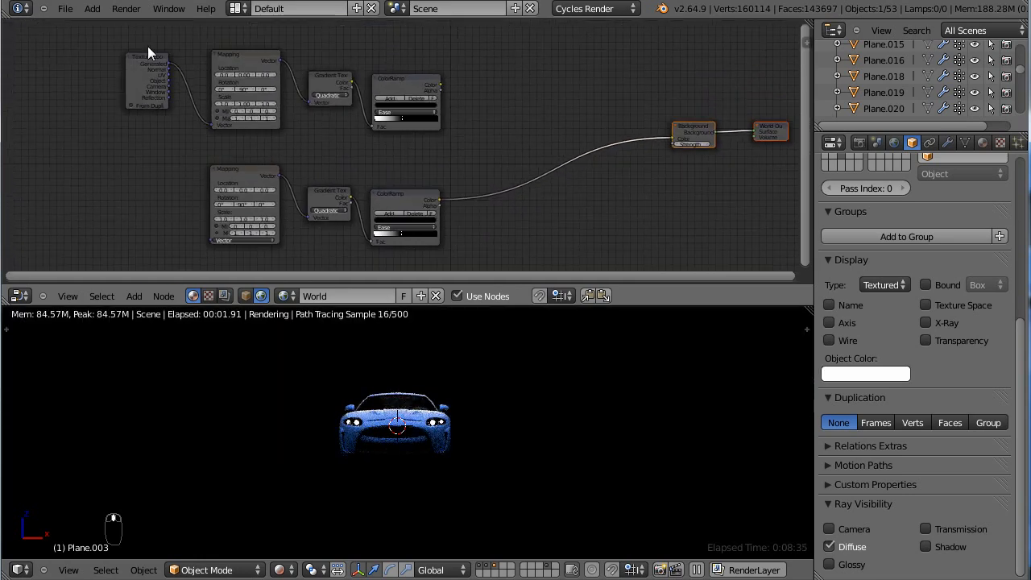
pyautogui.moveTo(168, 63); pyautogui.dragTo(212, 239)
pyautogui.scroll(1, 428, 210)
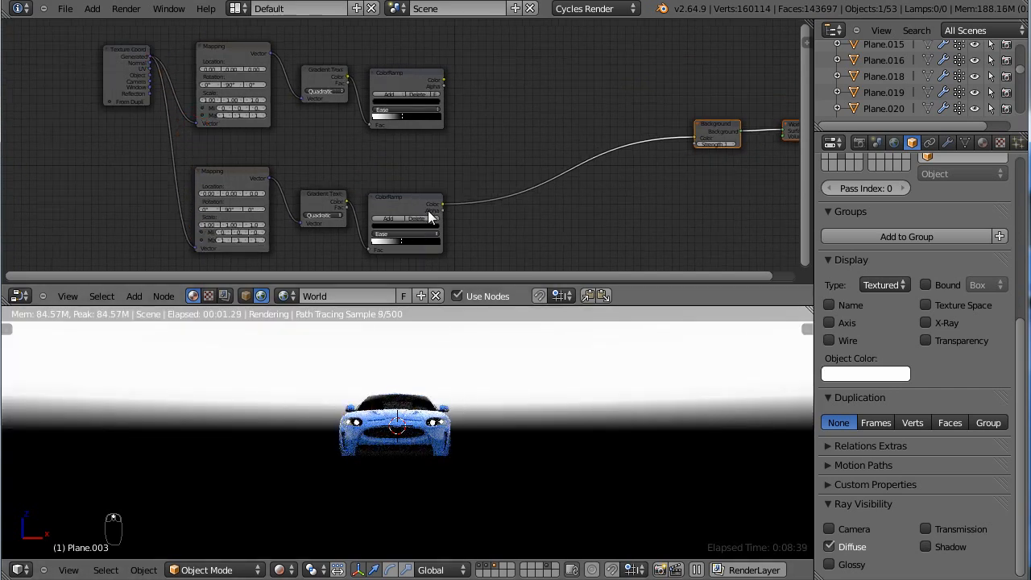
# Step: Move the lower ColorRamp's black stop to the far end of the gradient and view the car from the front
pyautogui.moveTo(428, 210); pyautogui.dragTo(427, 167, button='middle')
pyautogui.scroll(2, 428, 176)
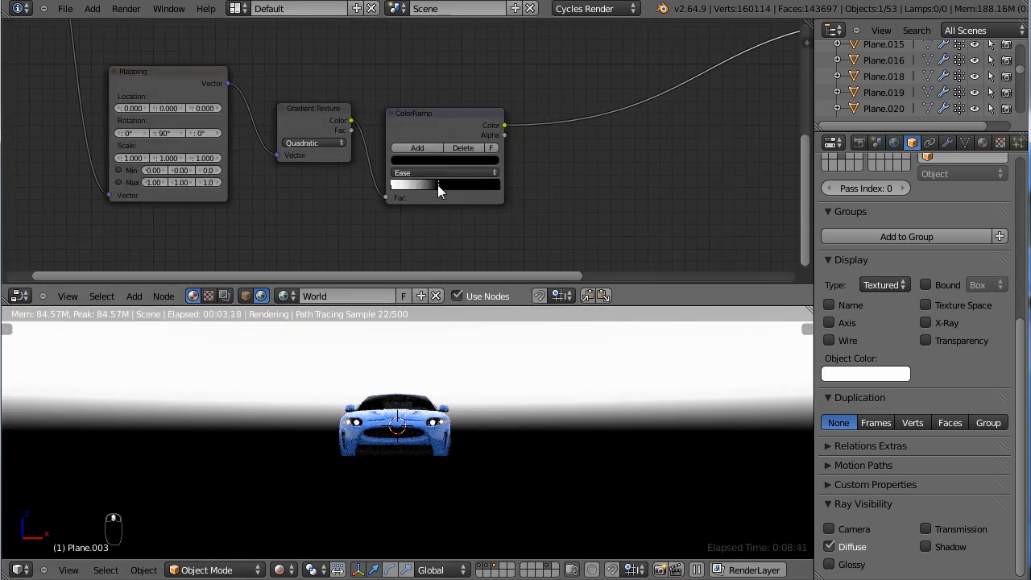
pyautogui.moveTo(438, 185); pyautogui.dragTo(499, 186)
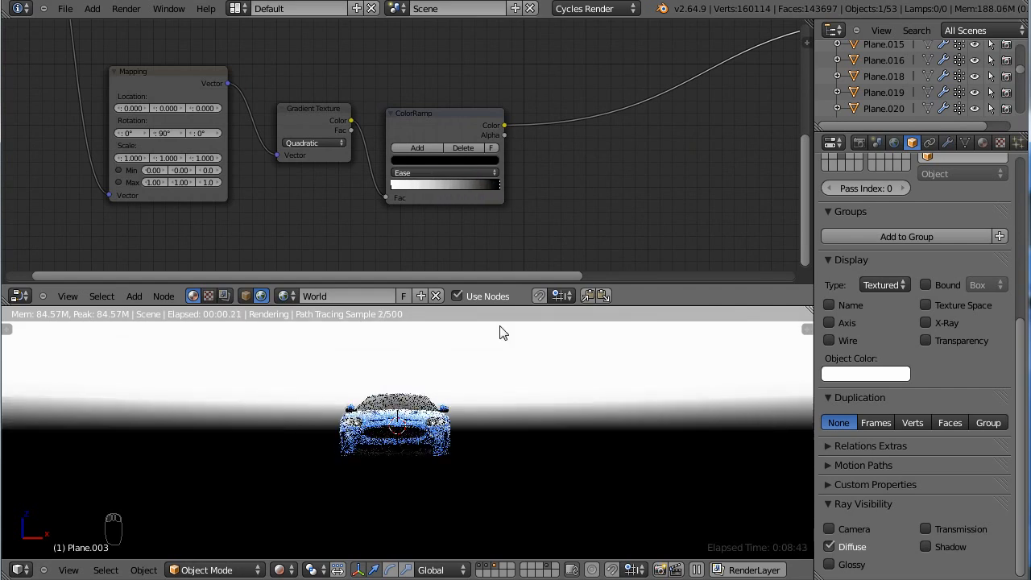
pyautogui.moveTo(468, 379); pyautogui.dragTo(456, 354, button='middle')
pyautogui.press('KP_1')
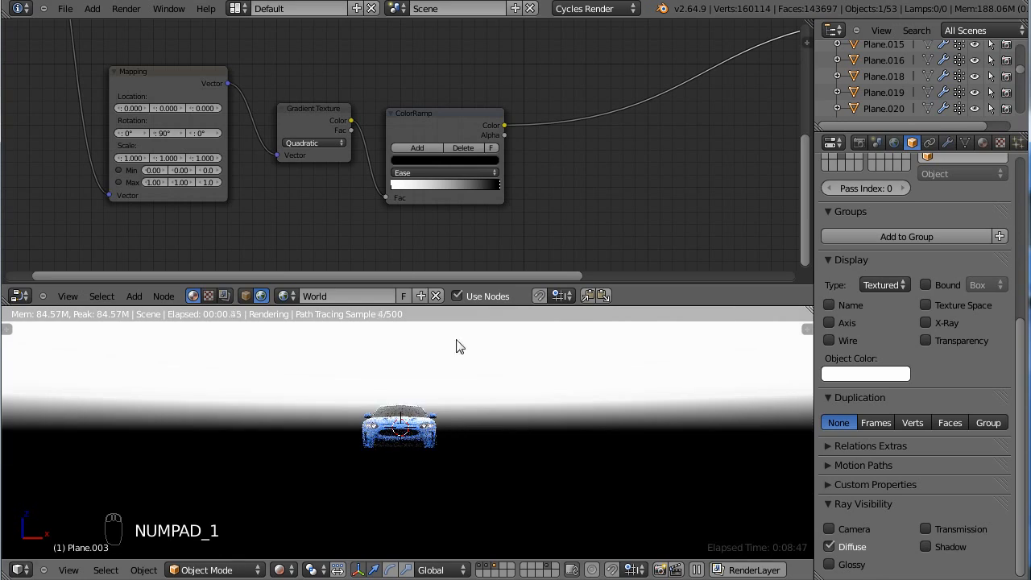
# Step: Set the lower Mapping node's Y rotation to 180°
pyautogui.moveTo(222, 141); pyautogui.dragTo(247, 144, button='middle')
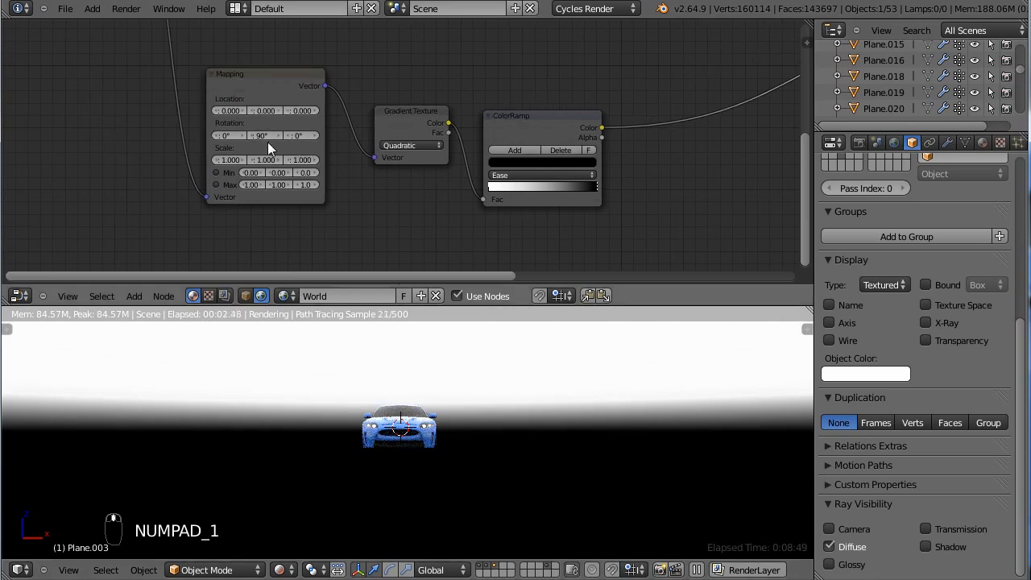
pyautogui.click(261, 137)
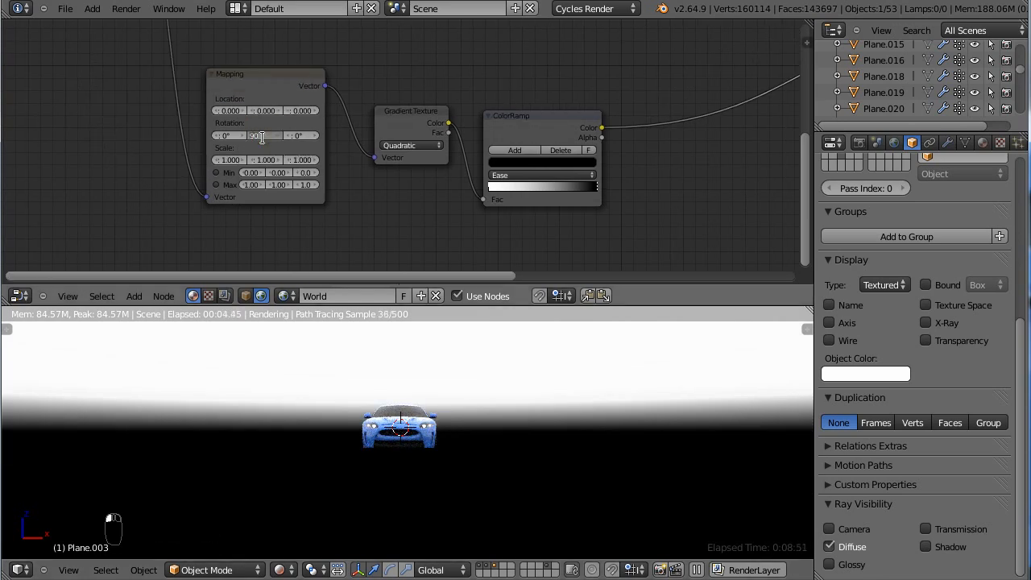
pyautogui.write('180')
pyautogui.press('Return')
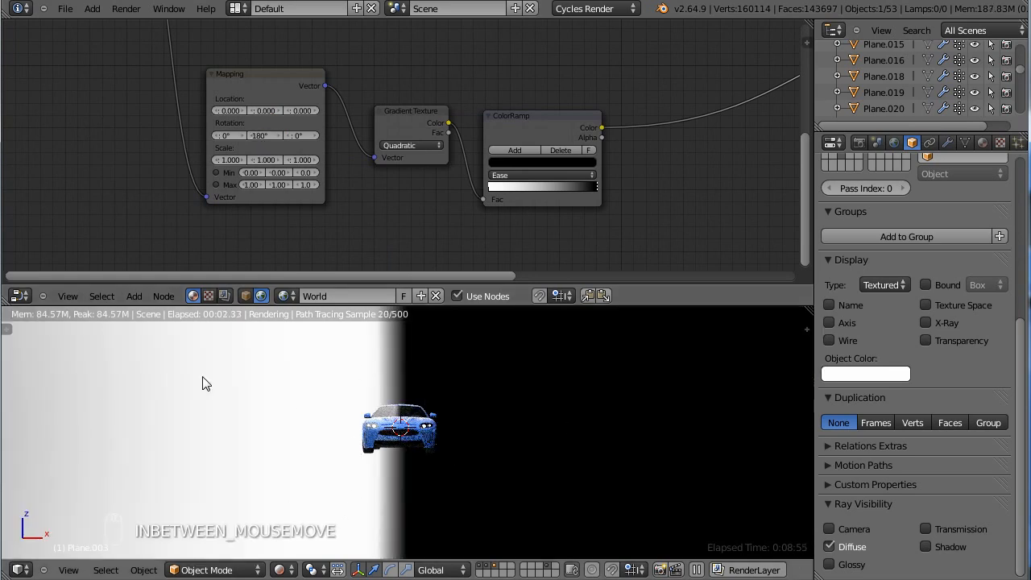
# Step: Move the lower ColorRamp's white stop to about the middle and its starting black stop to about one third
pyautogui.scroll(2, 492, 230)
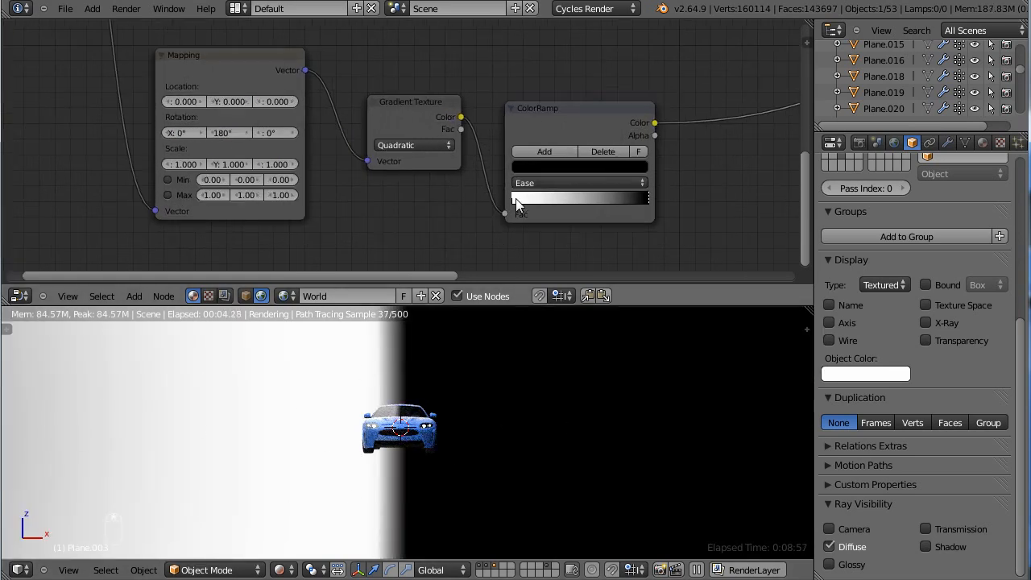
pyautogui.moveTo(516, 203); pyautogui.dragTo(581, 205)
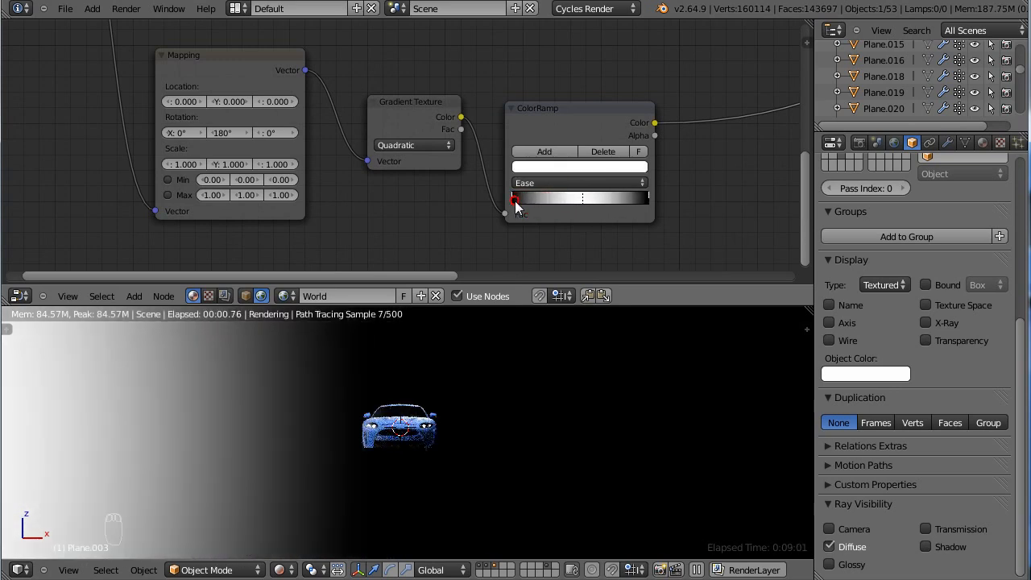
pyautogui.moveTo(515, 202); pyautogui.dragTo(561, 203)
pyautogui.moveTo(427, 422); pyautogui.dragTo(337, 419, button='middle')
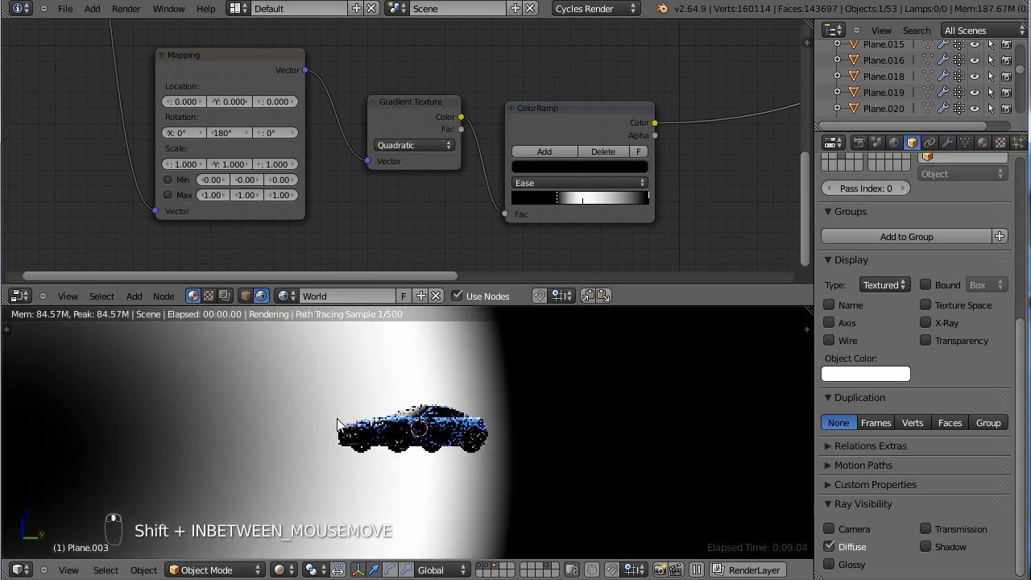
# Step: Delete the lower ColorRamp's end black stop, and move the white stop to the end and the remaining black stop to about 0.72
pyautogui.click(647, 197)
pyautogui.click(603, 151)
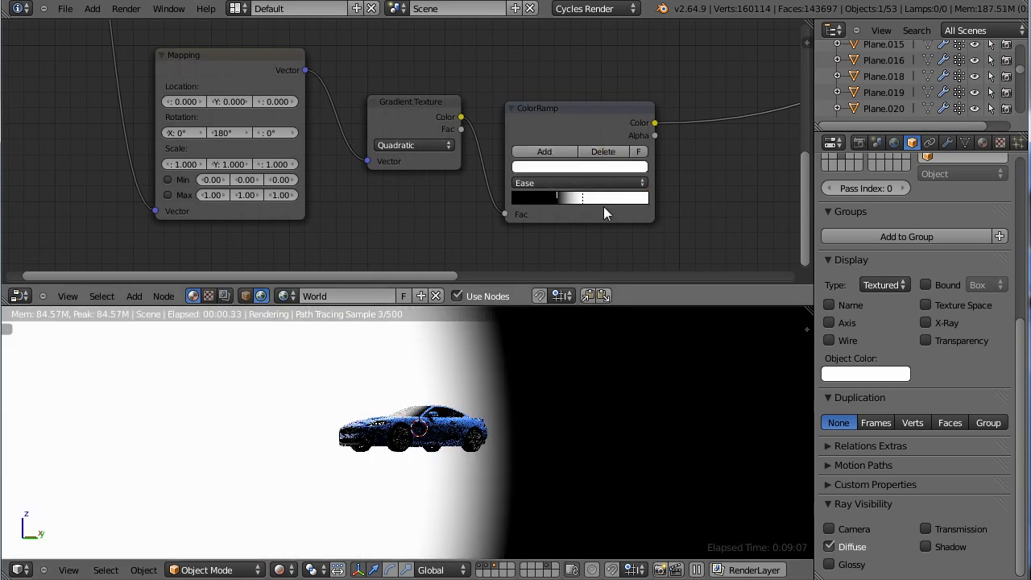
pyautogui.moveTo(585, 197); pyautogui.dragTo(647, 199)
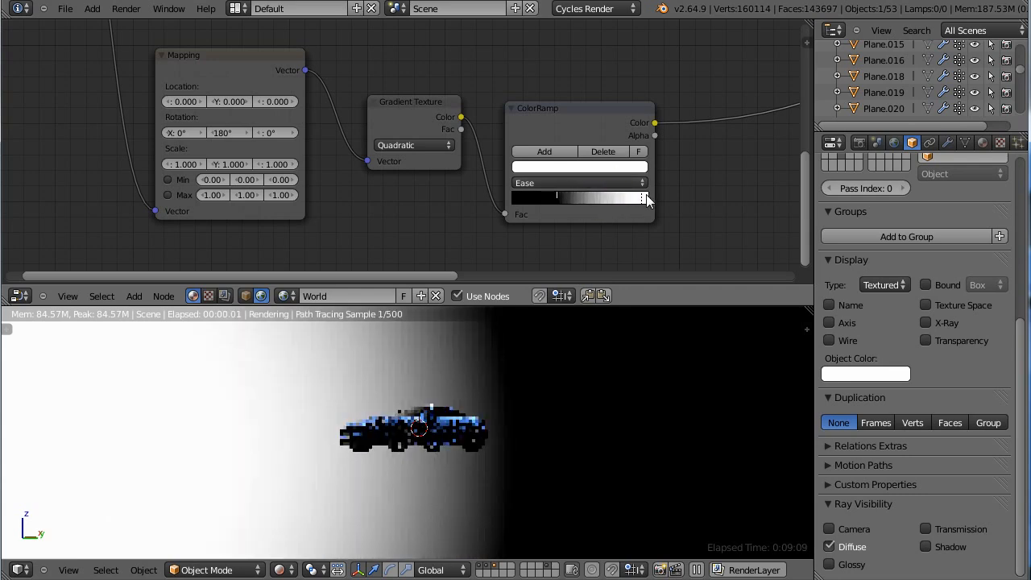
pyautogui.moveTo(558, 199); pyautogui.dragTo(610, 201)
pyautogui.press('KP_0')
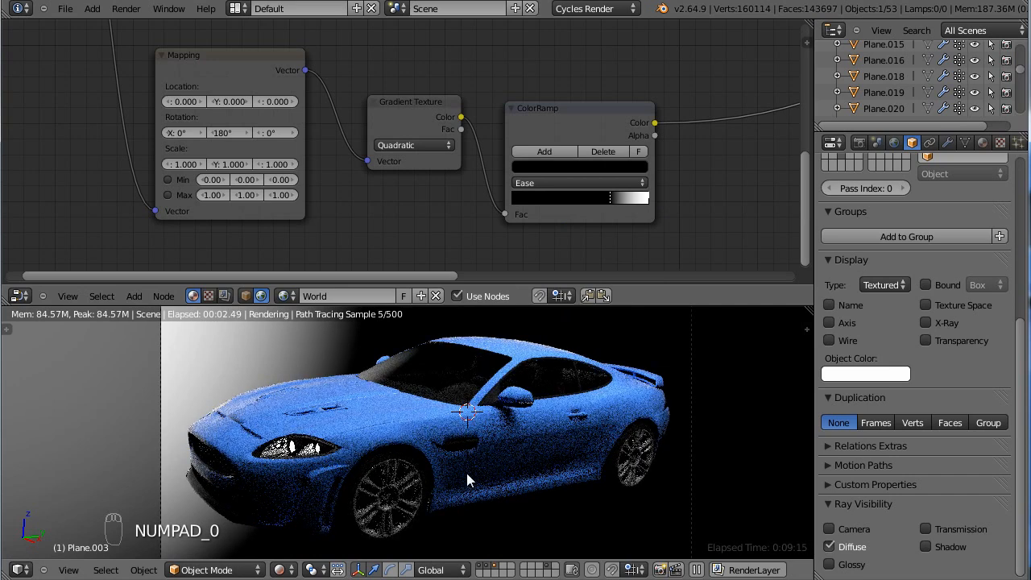
# Step: Enable Camera ray visibility for the overhead emission plane
pyautogui.press('KP_1')
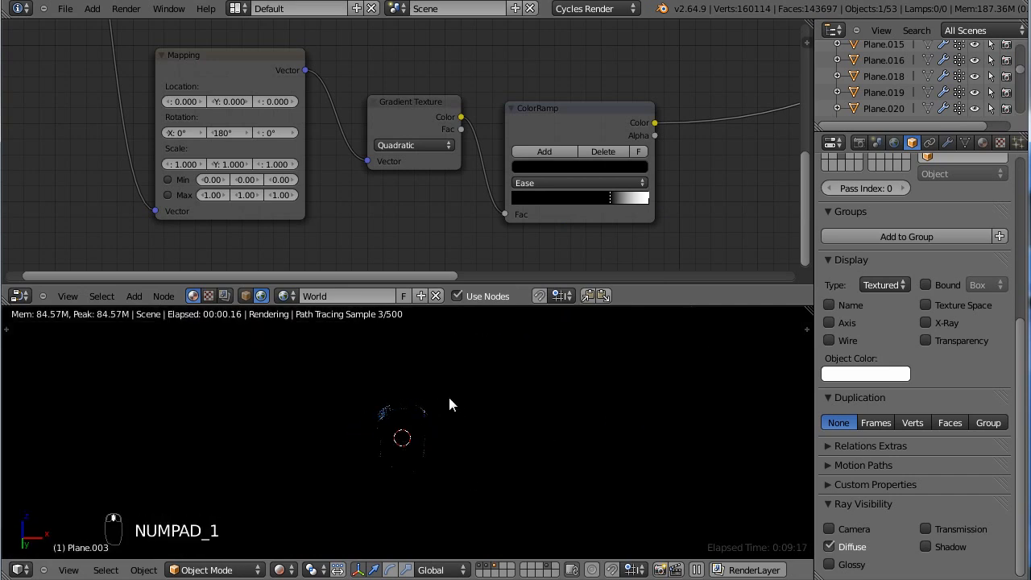
pyautogui.press('KP_5')
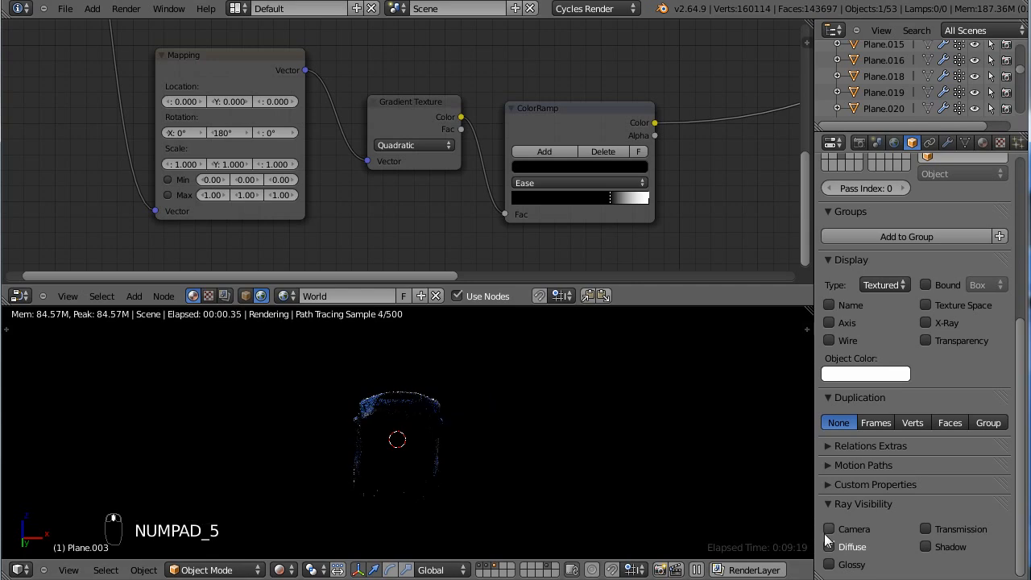
pyautogui.moveTo(828, 531); pyautogui.dragTo(828, 547)
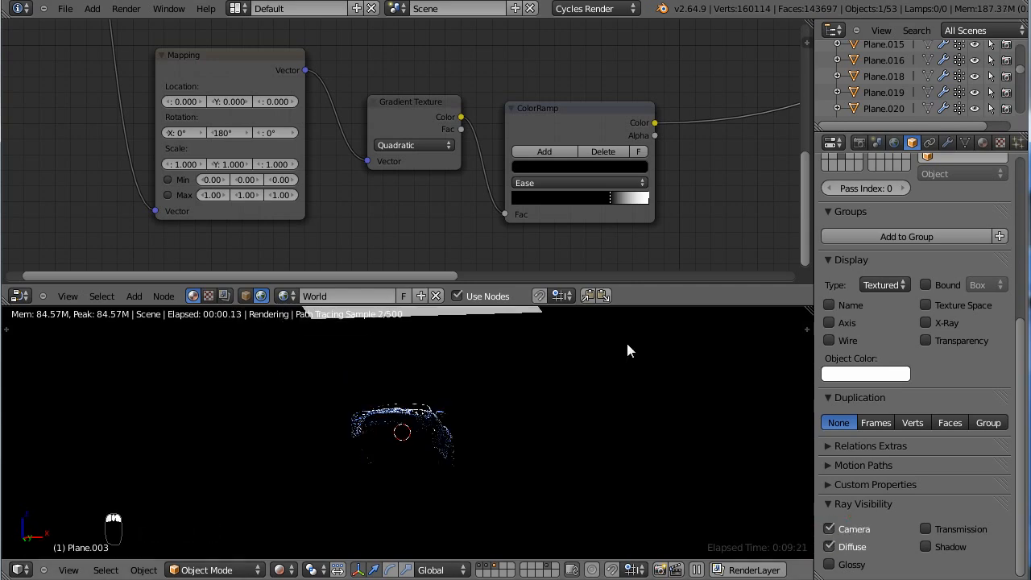
# Step: Set the overhead plane's Emission strength to 0 in its material nodes and view the car through the camera
pyautogui.click(246, 296)
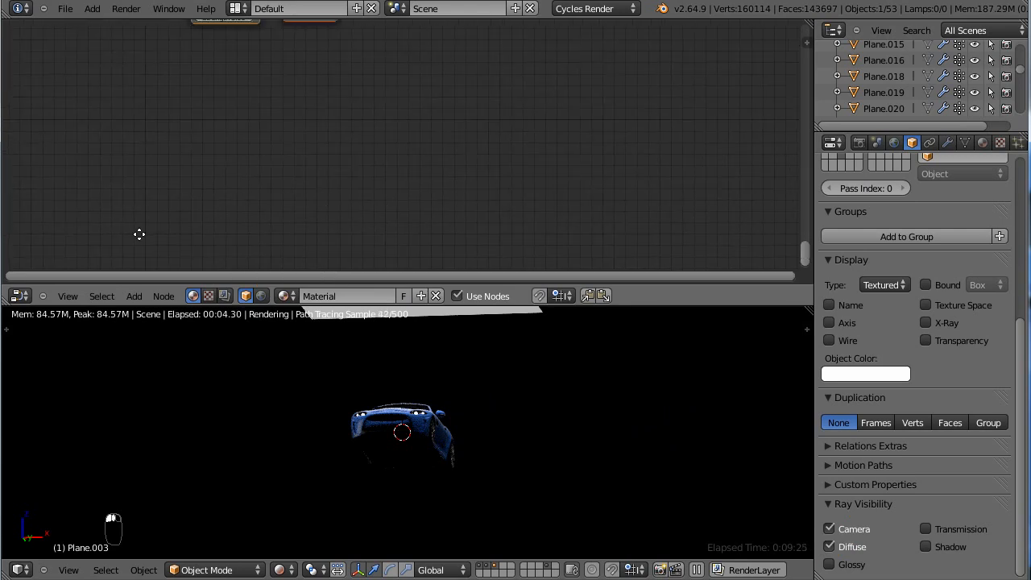
pyautogui.press('Home')
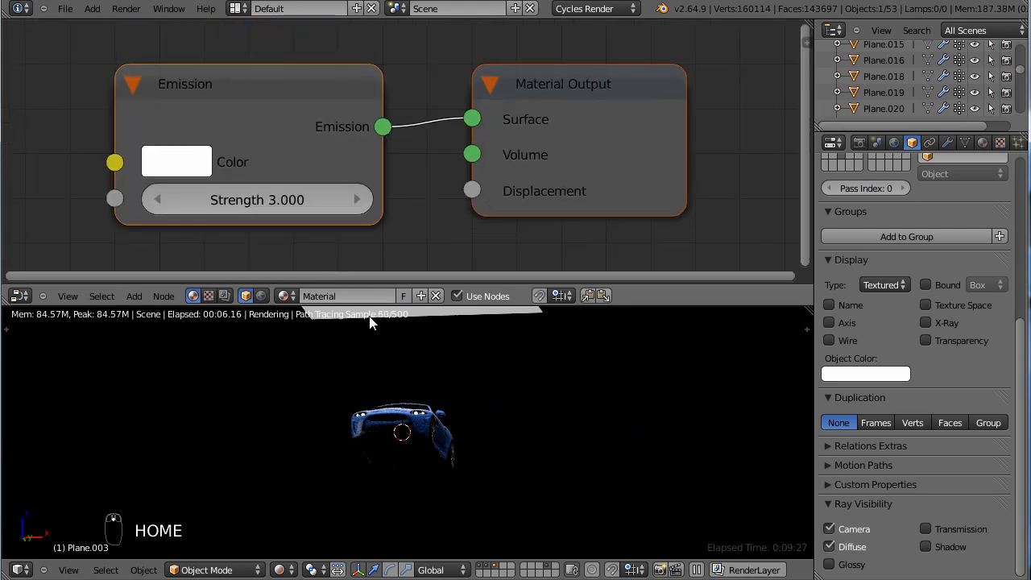
pyautogui.click(265, 202)
pyautogui.write('0')
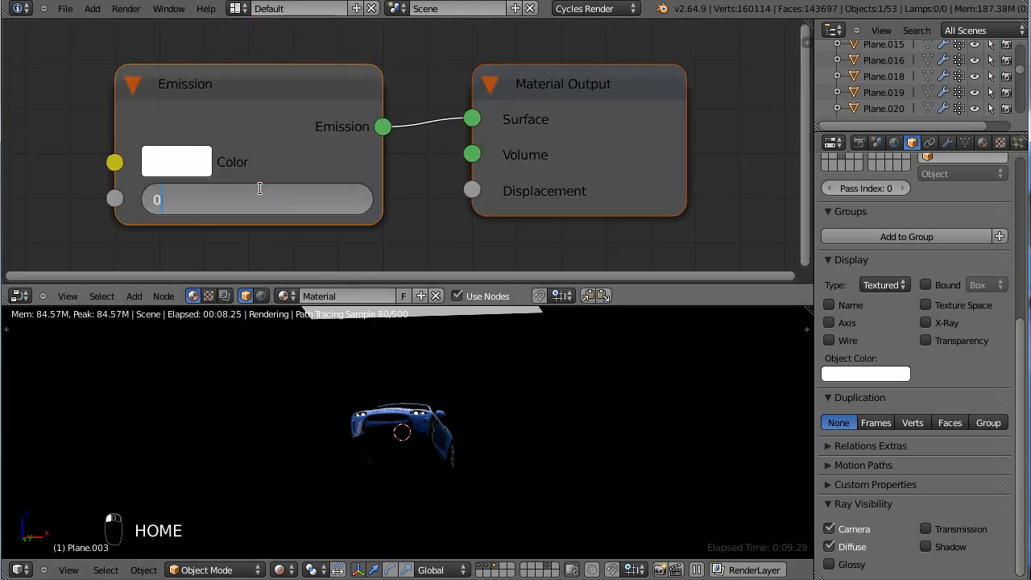
pyautogui.press('Return')
pyautogui.moveTo(483, 427); pyautogui.dragTo(383, 449, button='middle')
pyautogui.press('KP_0')
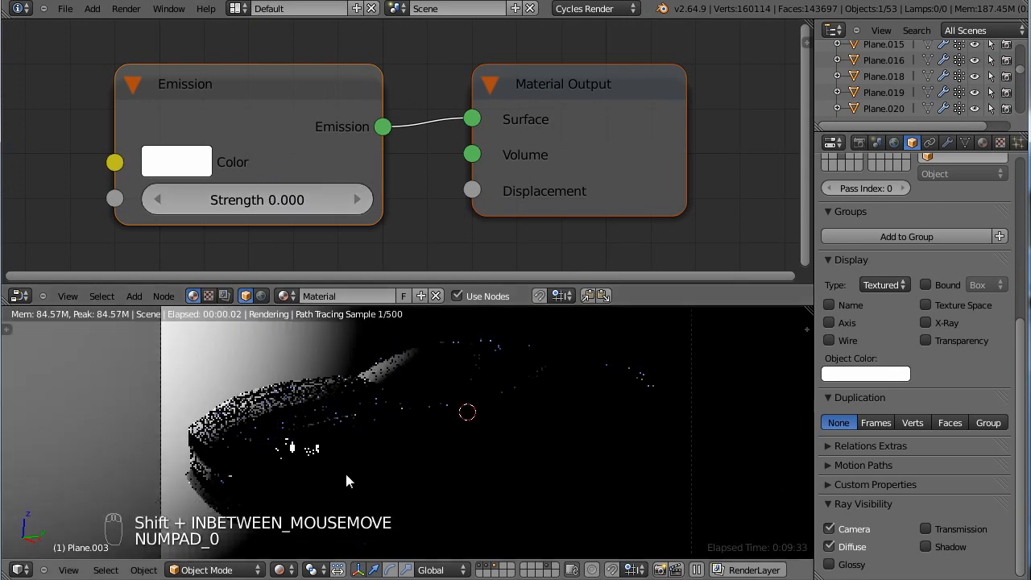
# Step: Show the World node tree again and readjust the lower ColorRamp's black stop to about 0.7
pyautogui.click(260, 295)
pyautogui.scroll(-5, 336, 181)
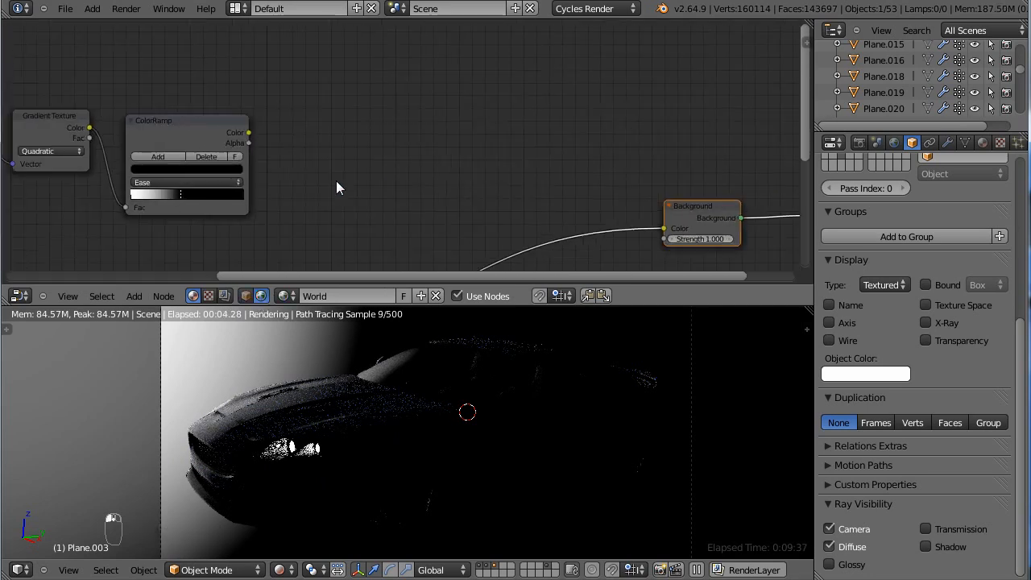
pyautogui.moveTo(344, 166); pyautogui.dragTo(462, 97, button='middle')
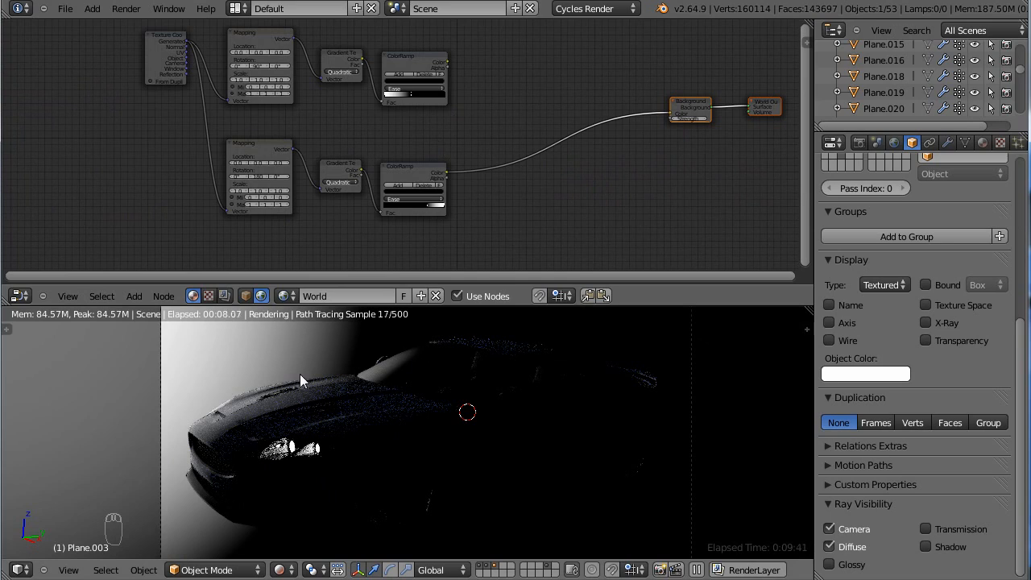
pyautogui.scroll(2, 454, 180)
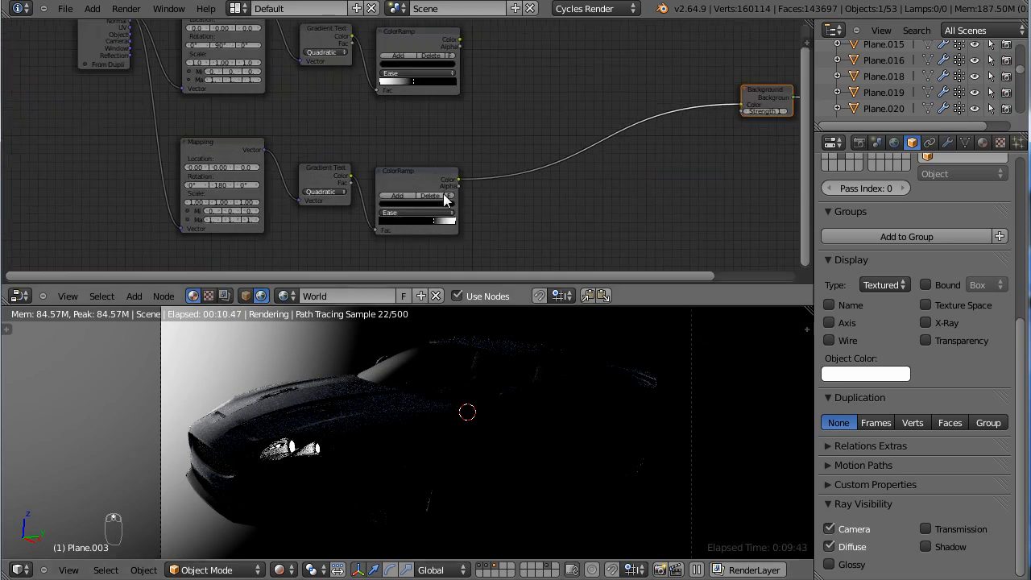
pyautogui.moveTo(436, 224); pyautogui.dragTo(429, 229)
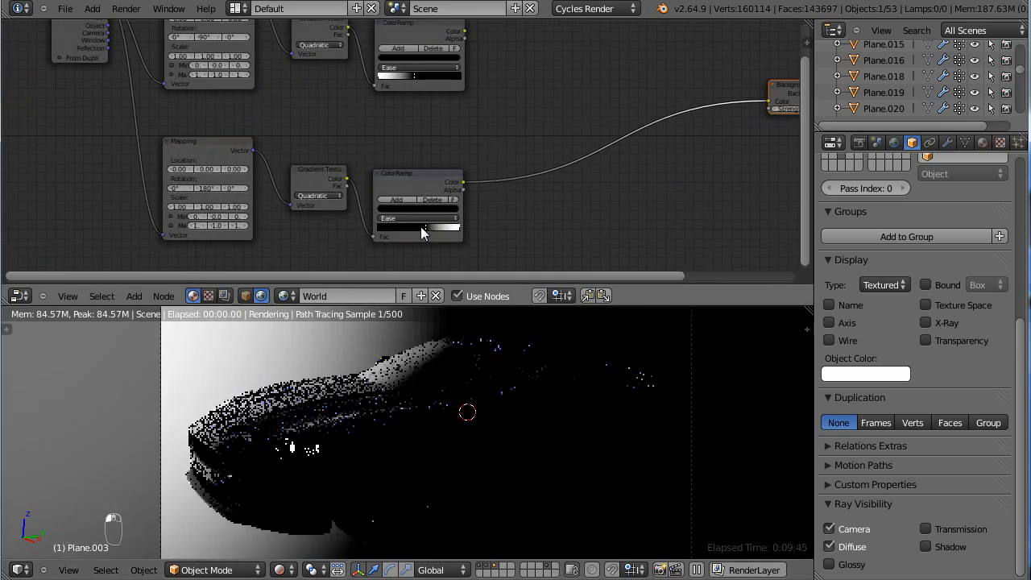
pyautogui.click(430, 227)
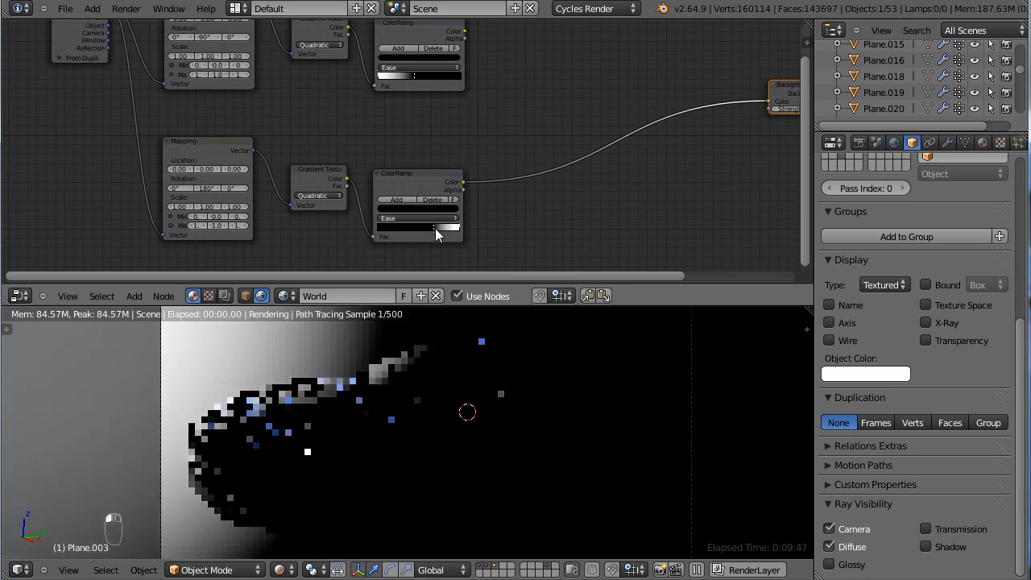
# Step: Set the lower Mapping node's Z rotation to 11° so the gradient reaches farther across the car
pyautogui.scroll(1, 242, 198)
pyautogui.moveTo(241, 198); pyautogui.dragTo(361, 160, button='middle')
pyautogui.scroll(1, 361, 153)
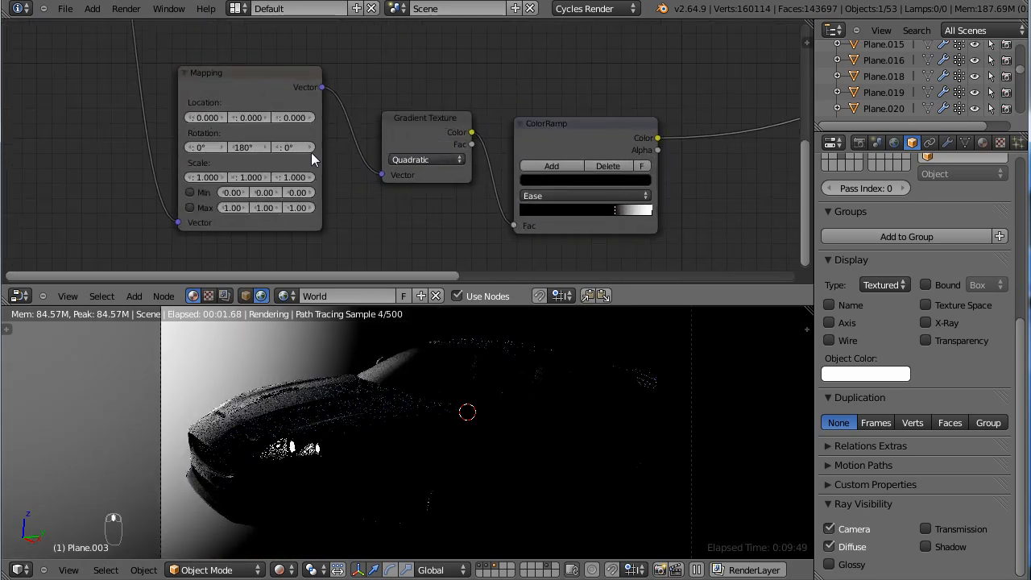
pyautogui.click(309, 148)
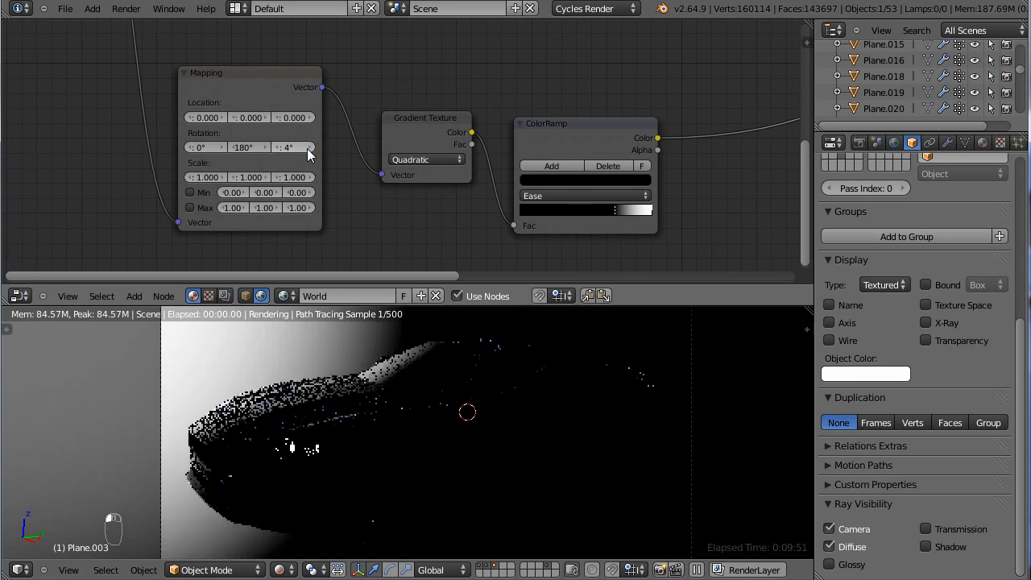
pyautogui.click(308, 148)
pyautogui.click(311, 150)
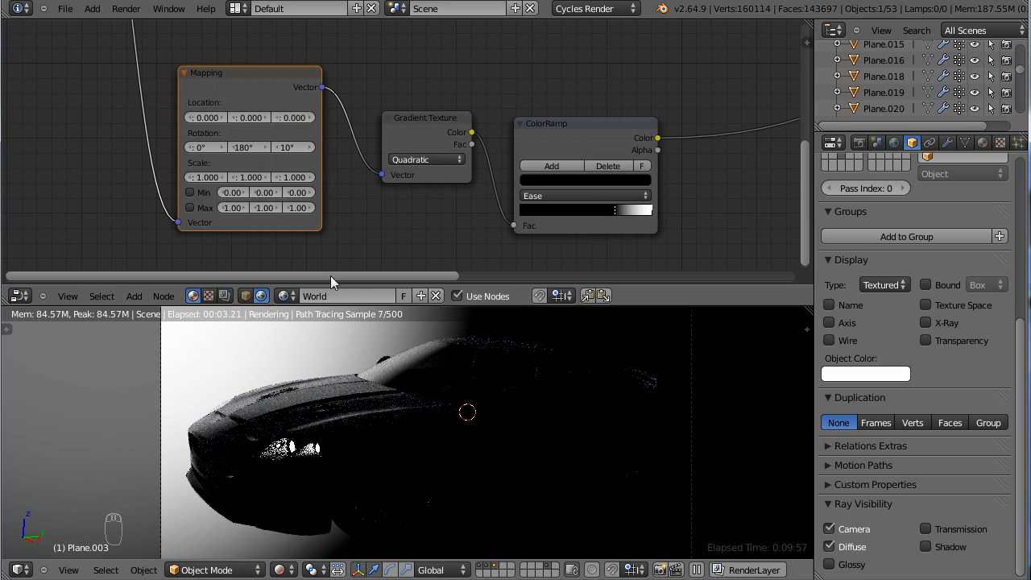
pyautogui.click(308, 150)
pyautogui.scroll(-3, 311, 151)
pyautogui.moveTo(647, 150); pyautogui.dragTo(460, 189, button='middle')
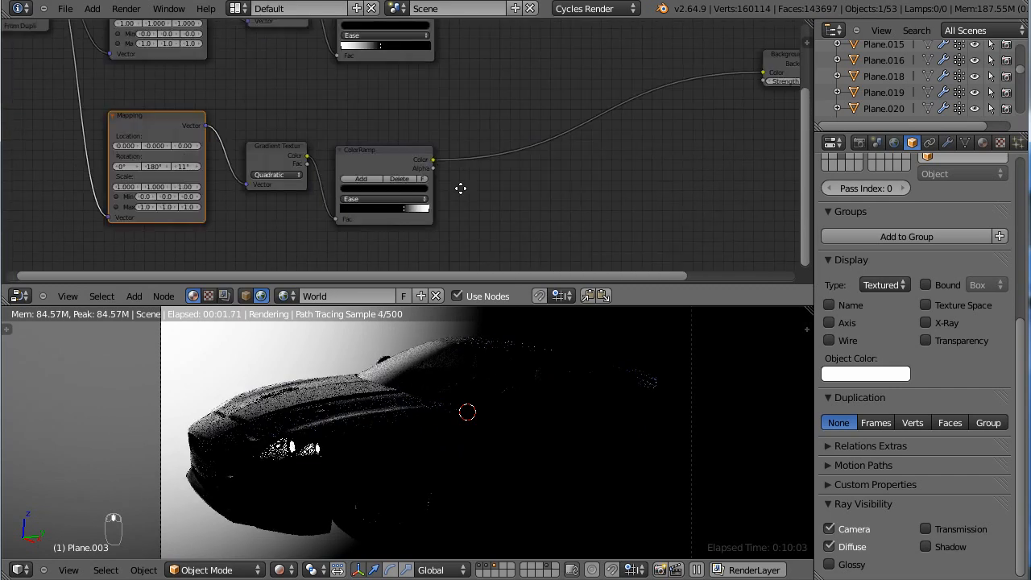
# Step: View the rendered car and the rotated gradient background from the front
pyautogui.press('KP_1')
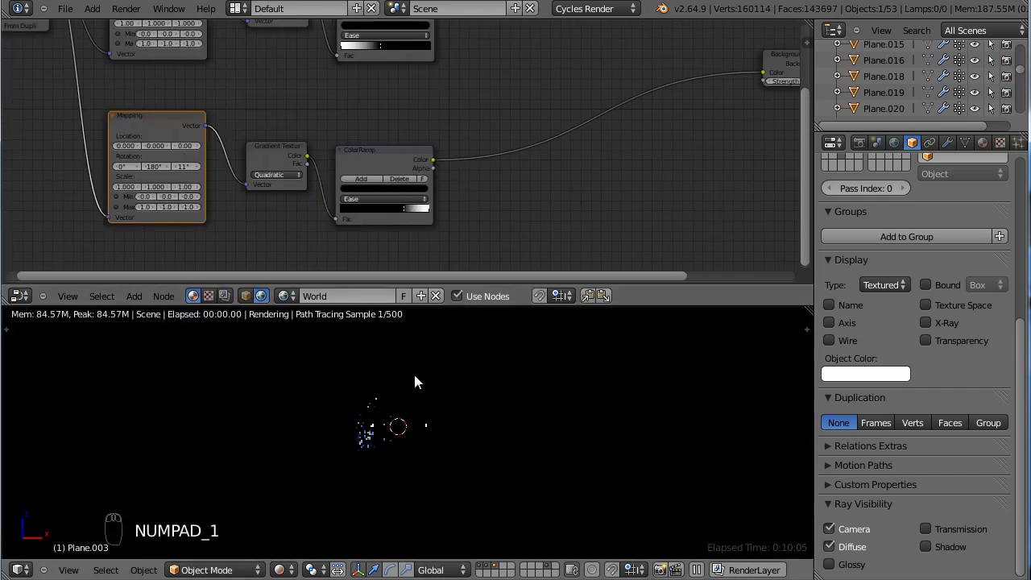
pyautogui.press('KP_5')
pyautogui.keyDown('shift'); pyautogui.moveTo(460, 451); pyautogui.dragTo(541, 419, button='middle'); pyautogui.keyUp('shift')
pyautogui.press('KP_1')
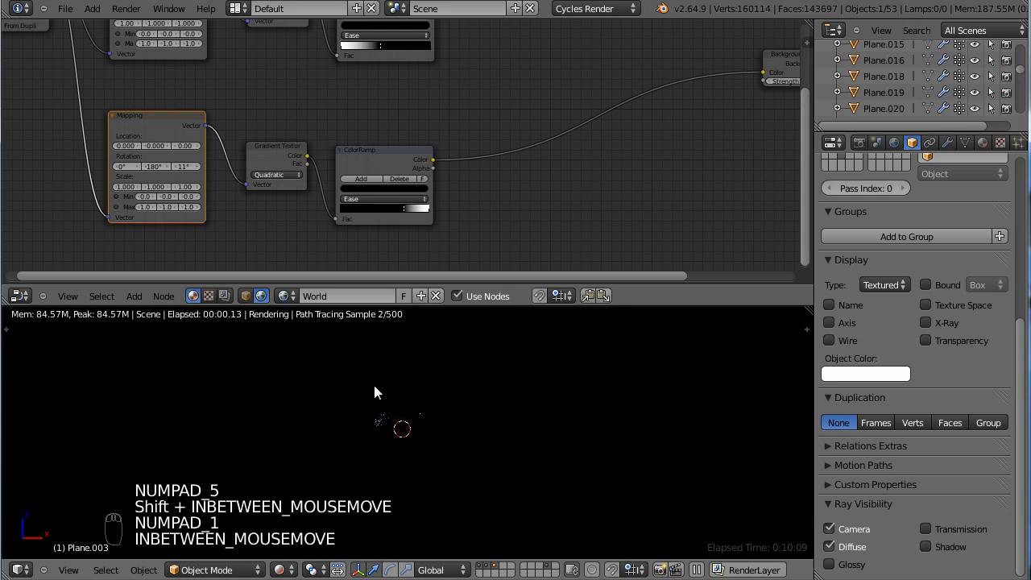
# Step: Add a Mix color node between the lower ColorRamp and the Background node, and connect the upper ColorRamp's Color to it as well
pyautogui.moveTo(546, 108); pyautogui.dragTo(527, 172, button='middle')
pyautogui.hotkey('shift', 'a')
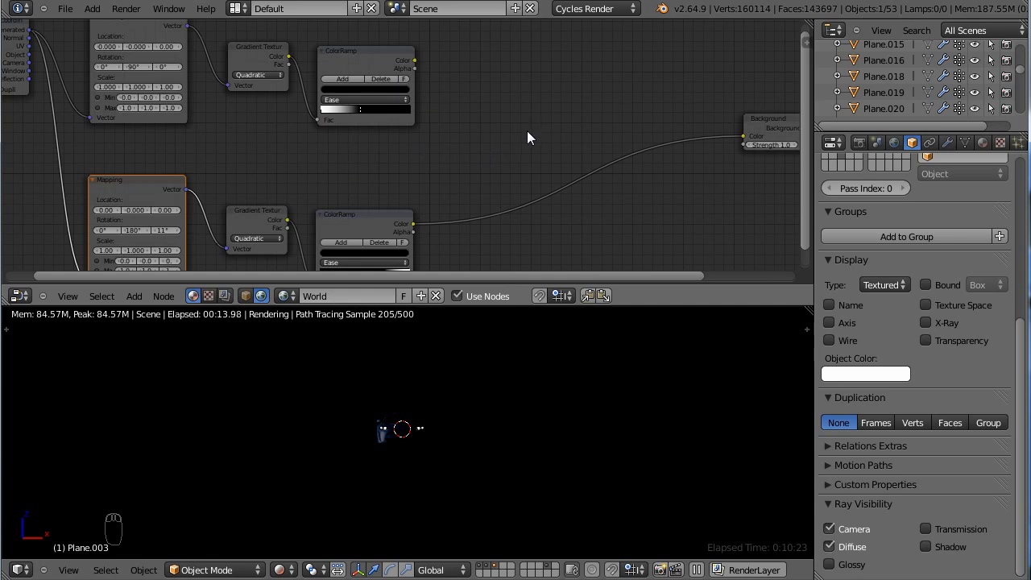
pyautogui.hotkey('shift', 'a')
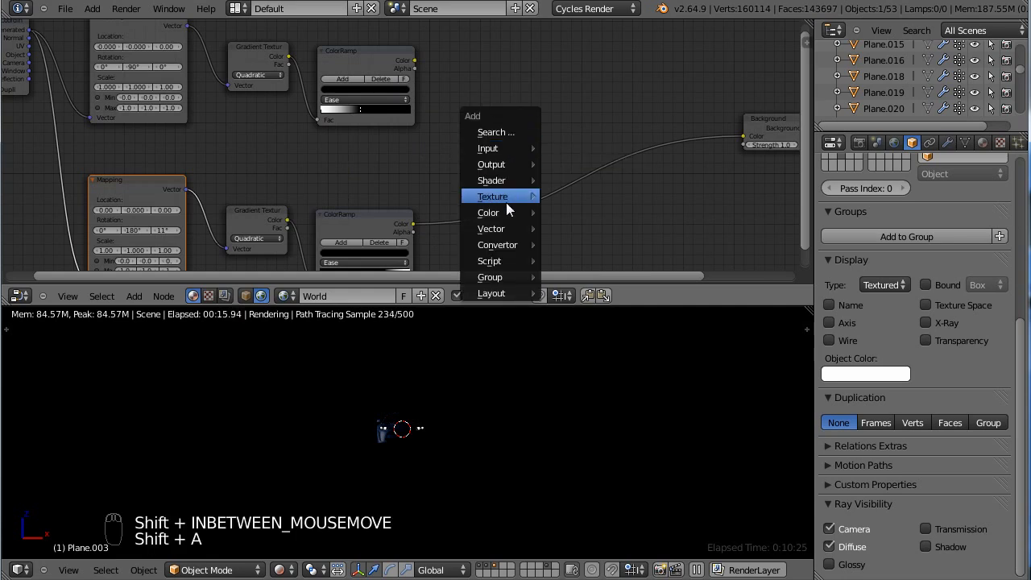
pyautogui.moveTo(506, 212)
pyautogui.click(568, 245)
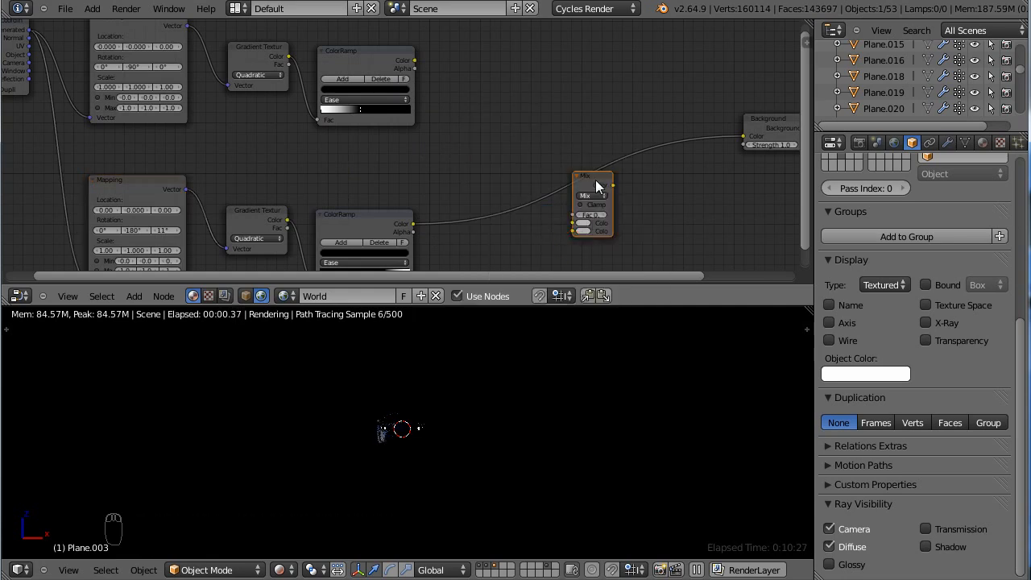
pyautogui.click(570, 141)
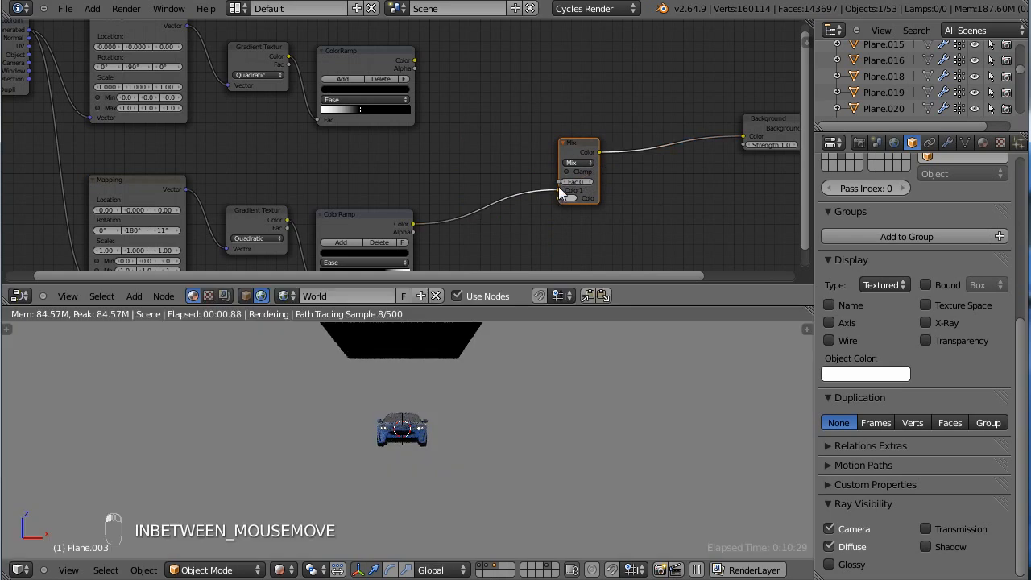
pyautogui.moveTo(562, 198); pyautogui.dragTo(415, 61)
# Step: Set the Mix node's blend type to Add and enable Clamp
pyautogui.moveTo(548, 194); pyautogui.dragTo(431, 151, button='middle')
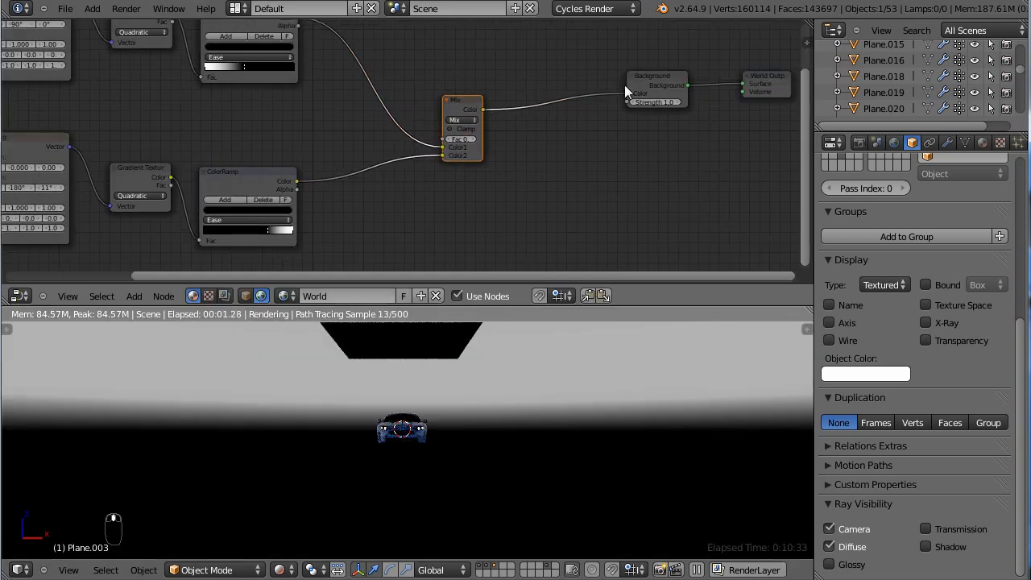
pyautogui.scroll(4, 511, 147)
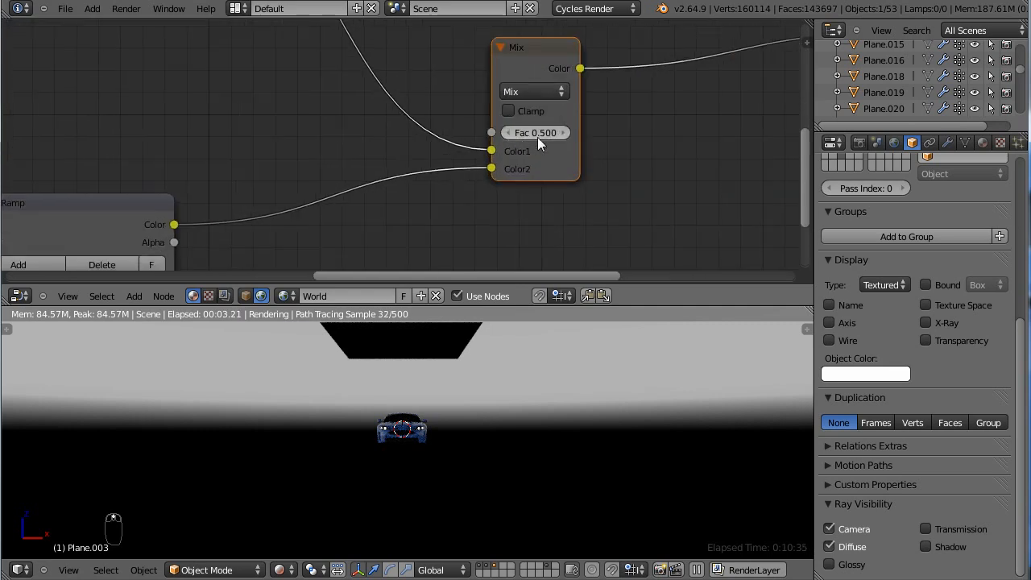
pyautogui.moveTo(483, 368); pyautogui.dragTo(393, 404, button='middle')
pyautogui.click(534, 91)
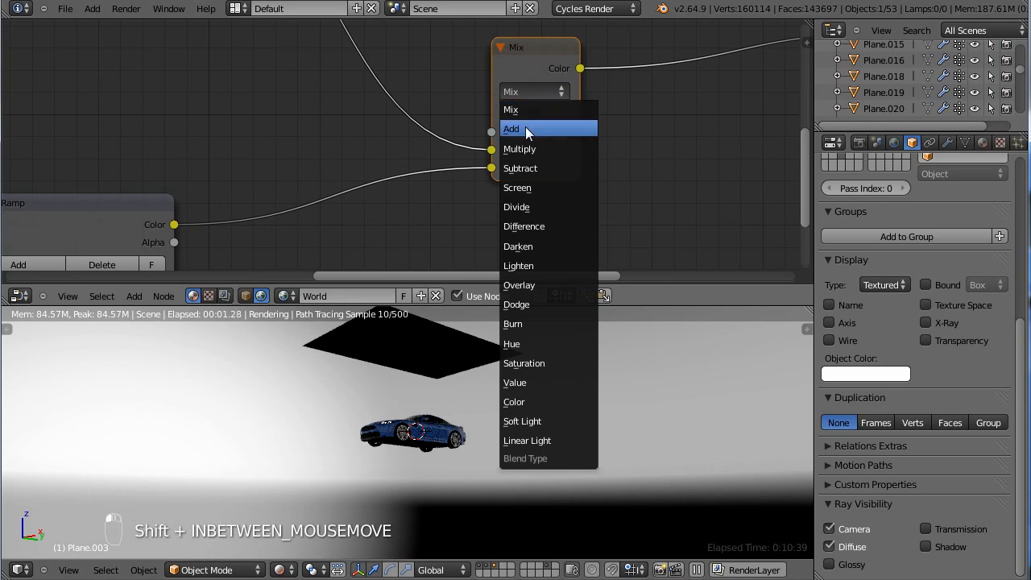
pyautogui.click(526, 129)
pyautogui.scroll(-5, 479, 410)
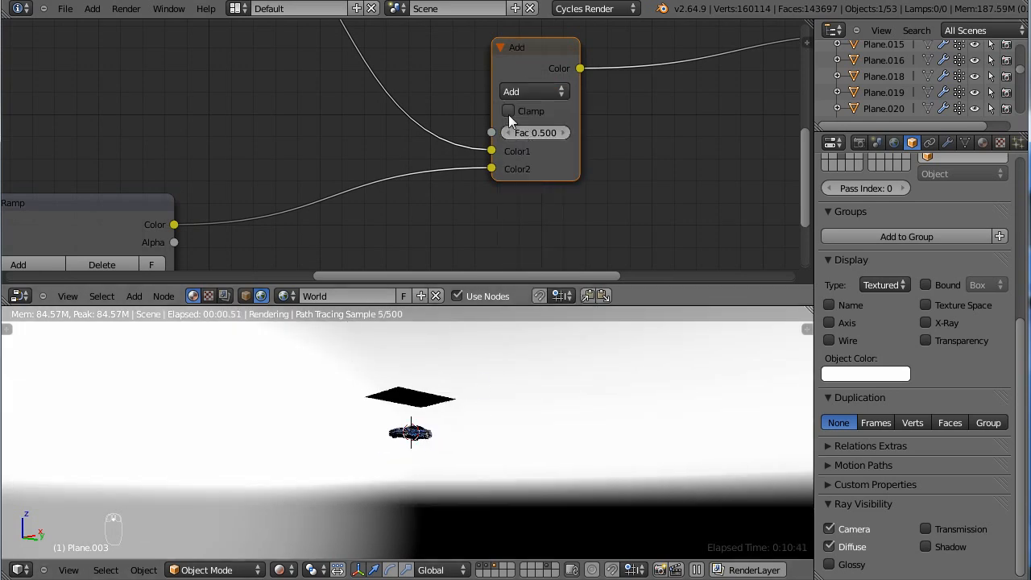
pyautogui.click(509, 112)
# Step: Set the Add node's Fac to 1 and check the combined gradients around the car and through the camera
pyautogui.keyDown('shift'); pyautogui.moveTo(534, 499); pyautogui.dragTo(426, 459, button='middle'); pyautogui.keyUp('shift')
pyautogui.click(534, 132)
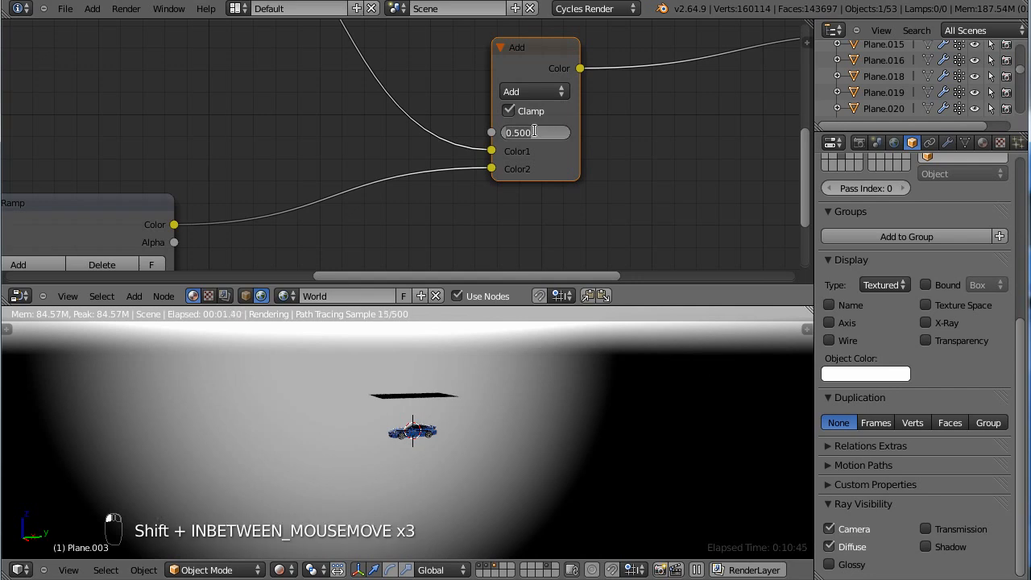
pyautogui.write('1')
pyautogui.press('Return')
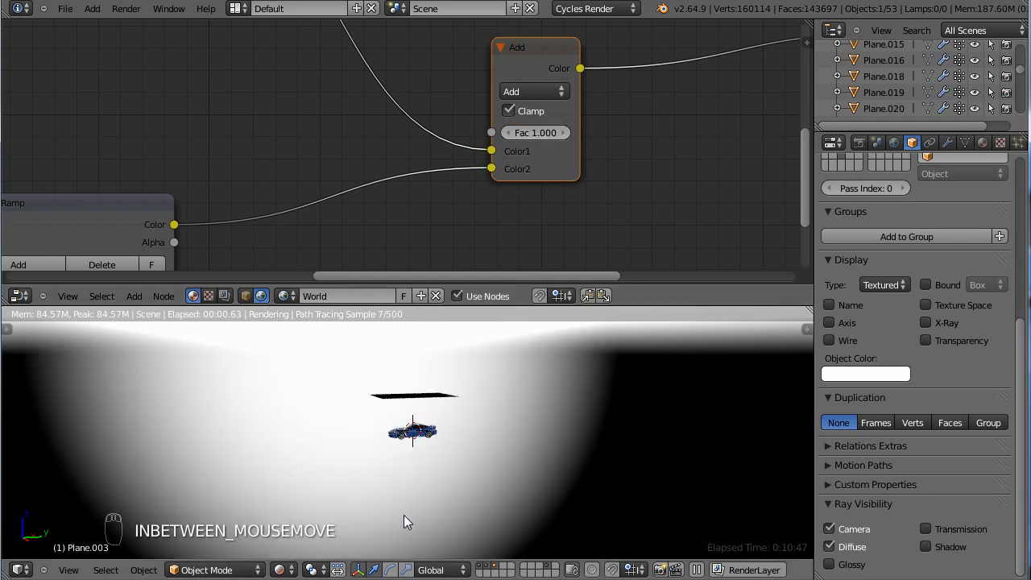
pyautogui.moveTo(401, 488); pyautogui.dragTo(417, 444, button='middle')
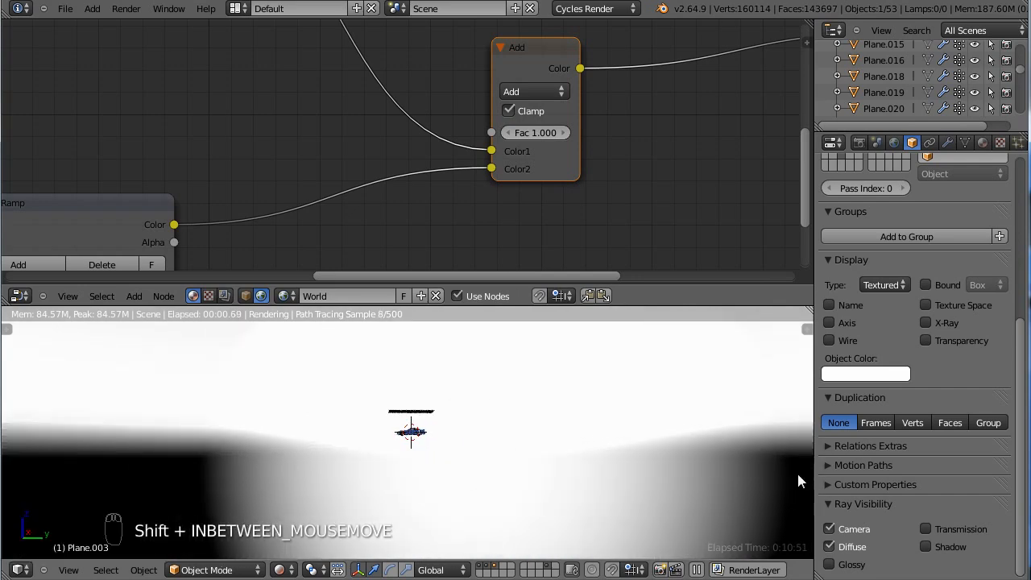
pyautogui.click(458, 296)
pyautogui.moveTo(459, 301); pyautogui.dragTo(438, 108)
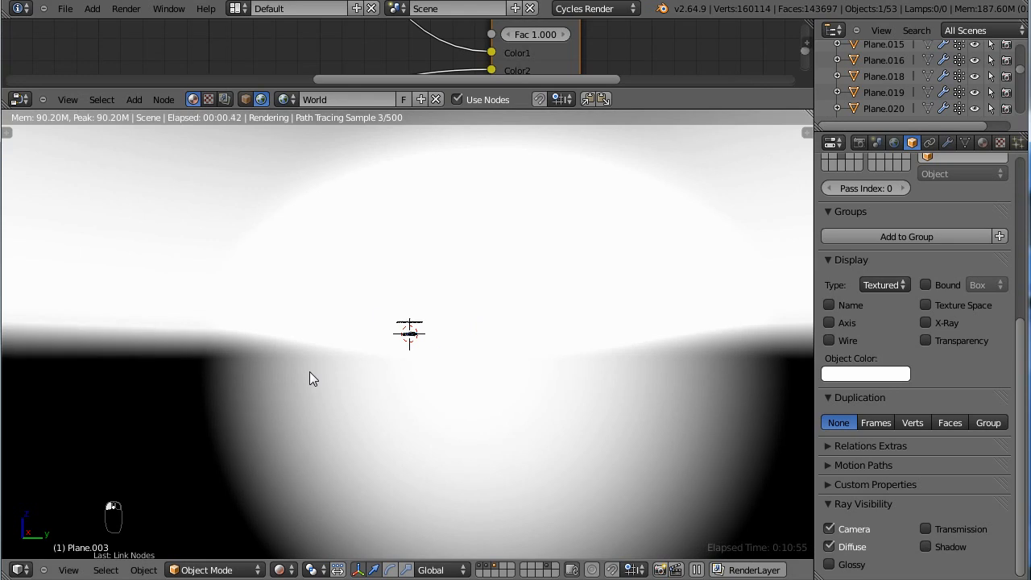
pyautogui.moveTo(437, 306); pyautogui.dragTo(530, 283, button='middle')
pyautogui.press('KP_0')
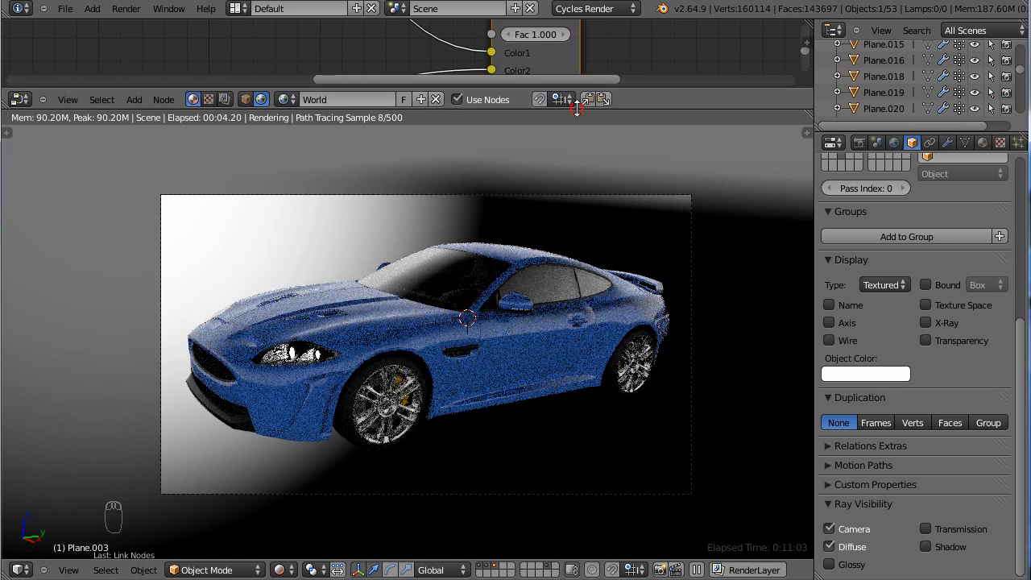
pyautogui.moveTo(578, 108); pyautogui.dragTo(564, 271)
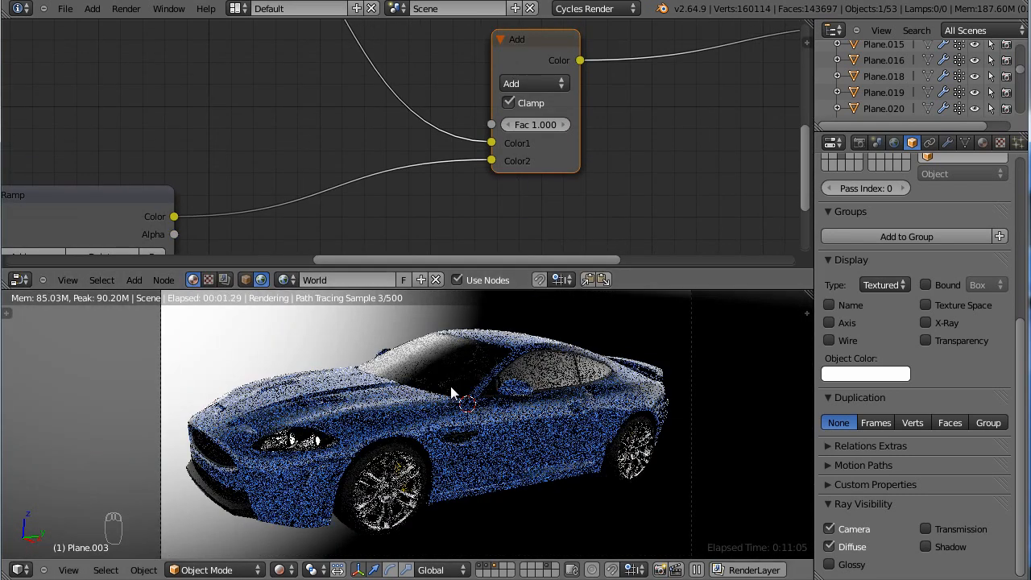
# Step: Try the Add node with Fac 0 and restore its Fac to 1
pyautogui.click(542, 124)
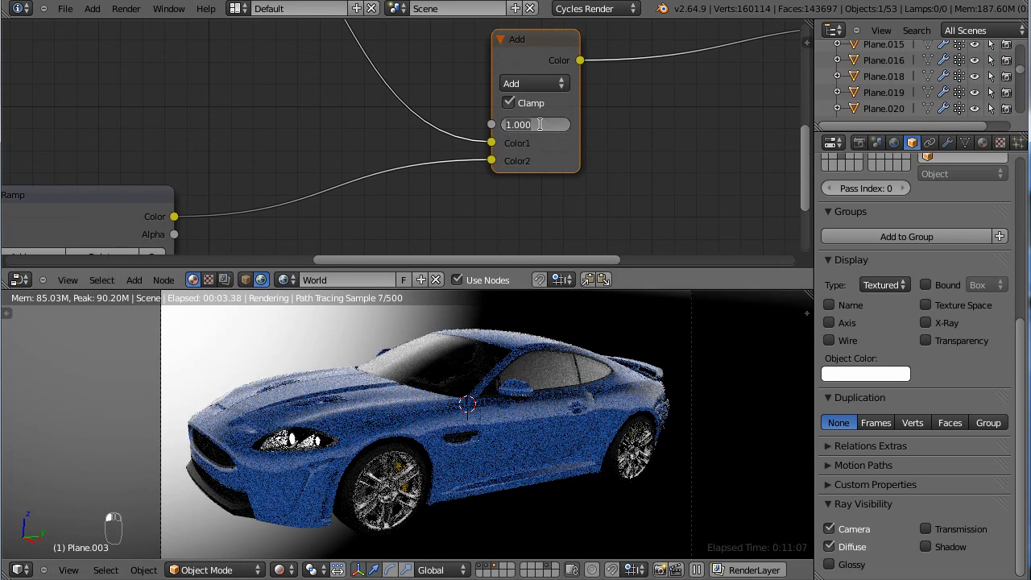
pyautogui.write('0')
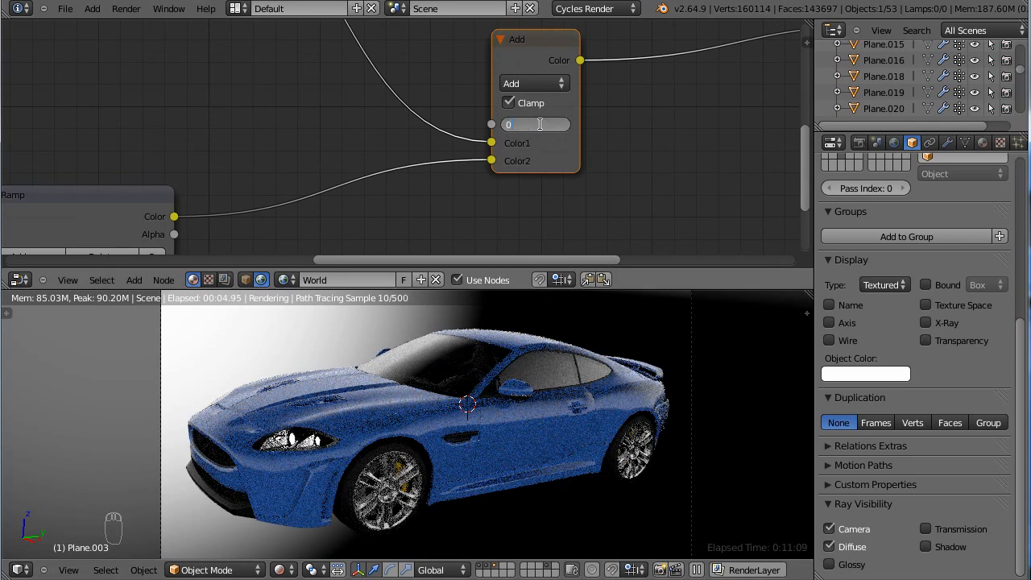
pyautogui.press('Return')
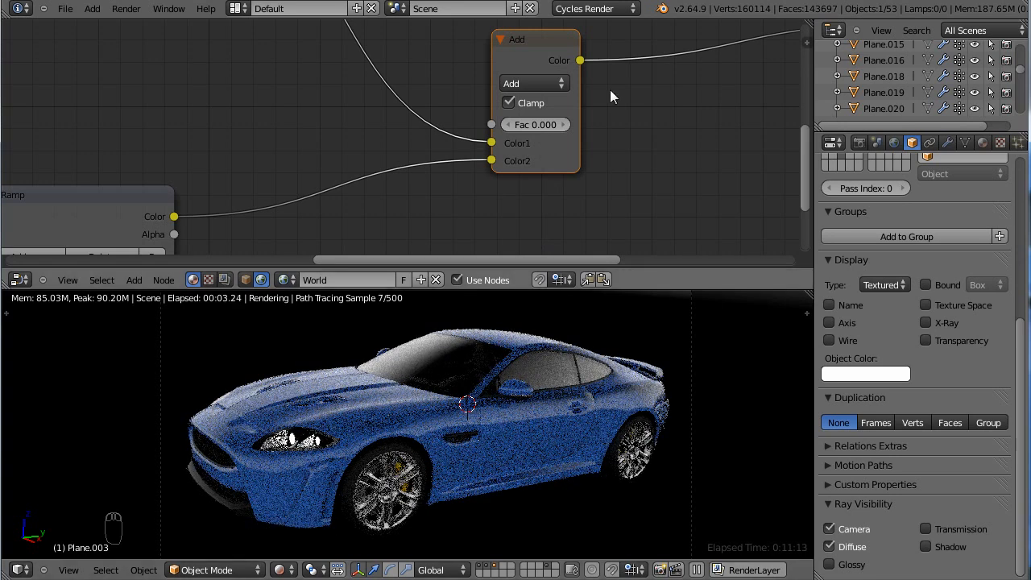
pyautogui.click(535, 122)
pyautogui.write('1')
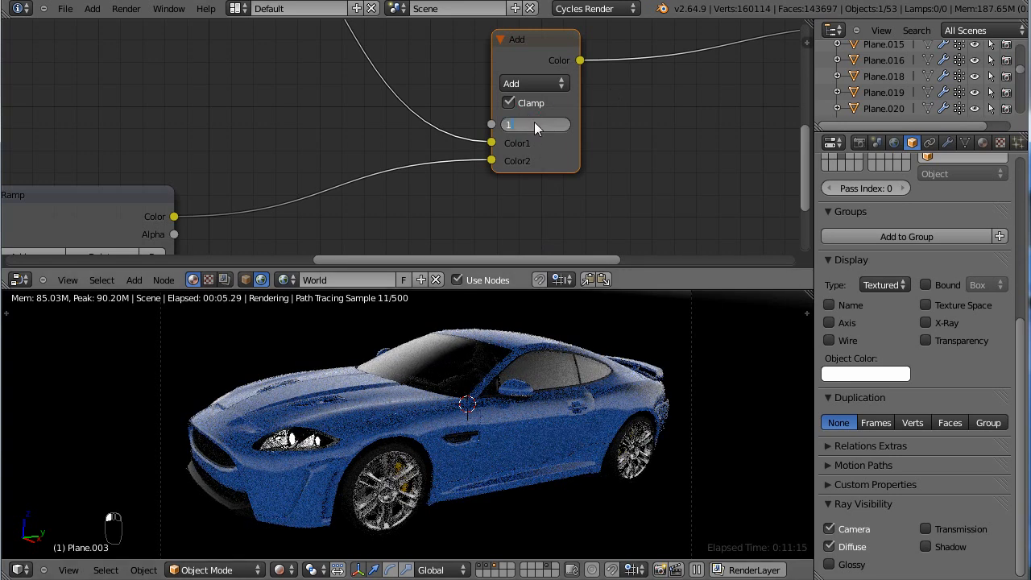
pyautogui.press('Return')
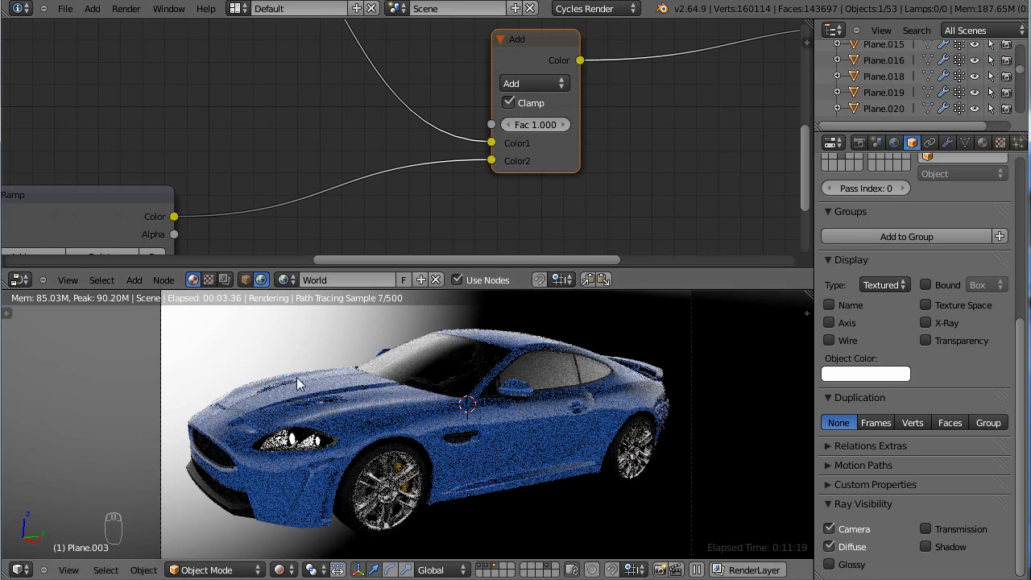
# Step: Set the overhead plane's Emission strength to 3 in its material nodes and view the car through the camera
pyautogui.scroll(-6, 558, 143)
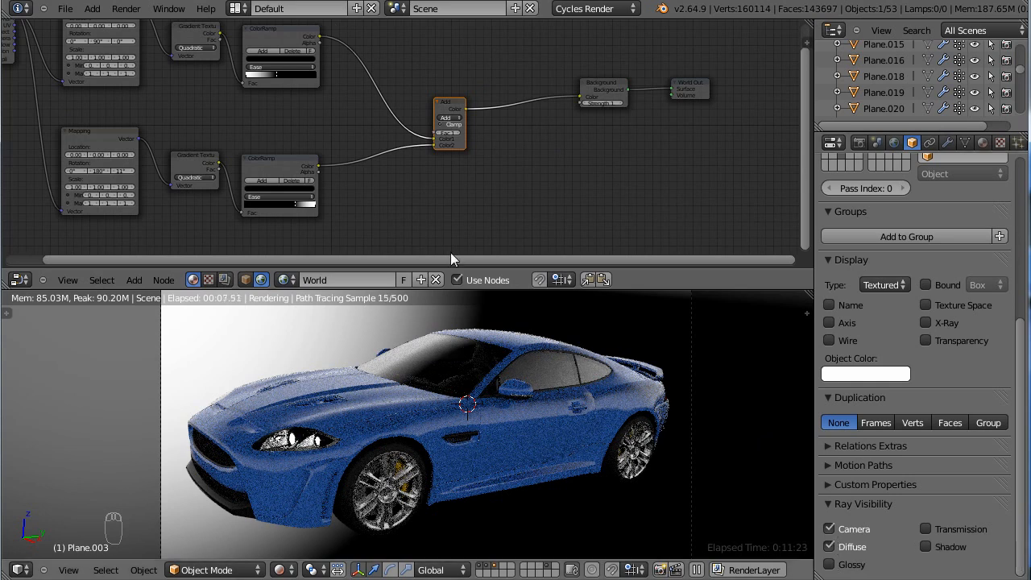
pyautogui.moveTo(502, 469); pyautogui.dragTo(523, 424, button='middle')
pyautogui.scroll(-7, 525, 422)
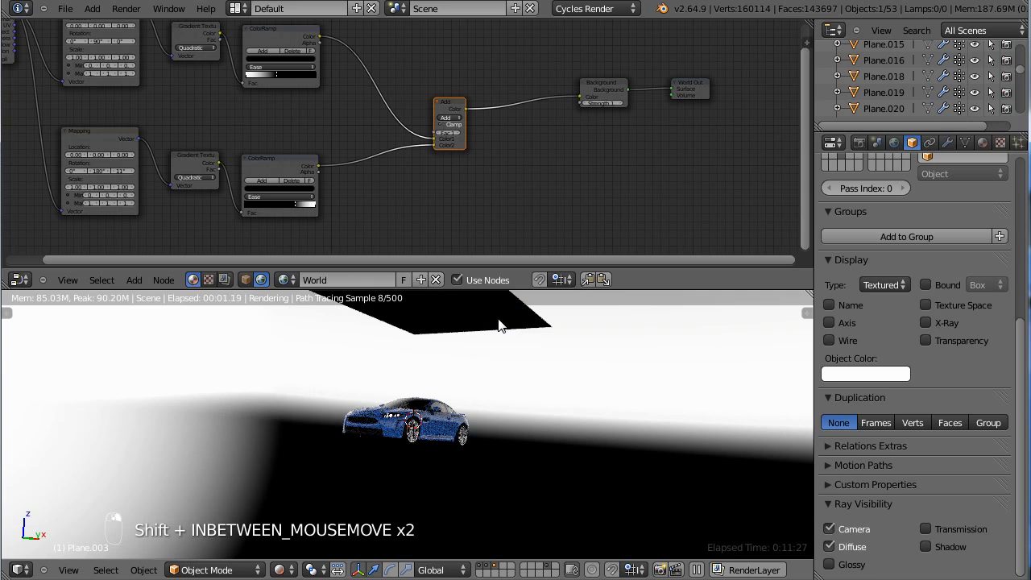
pyautogui.click(244, 280)
pyautogui.press('Home')
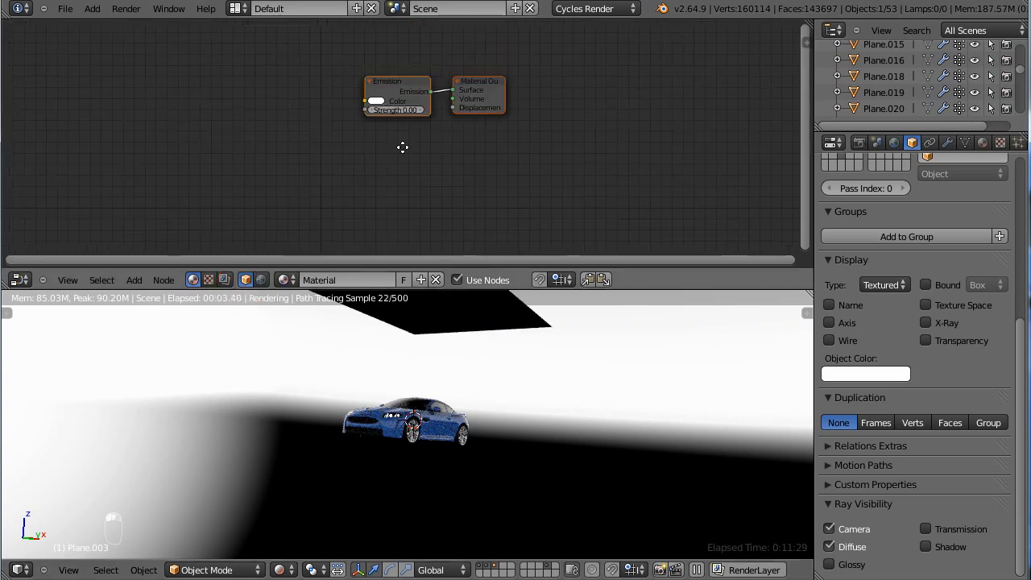
pyautogui.click(408, 155)
pyautogui.write('3')
pyautogui.press('Return')
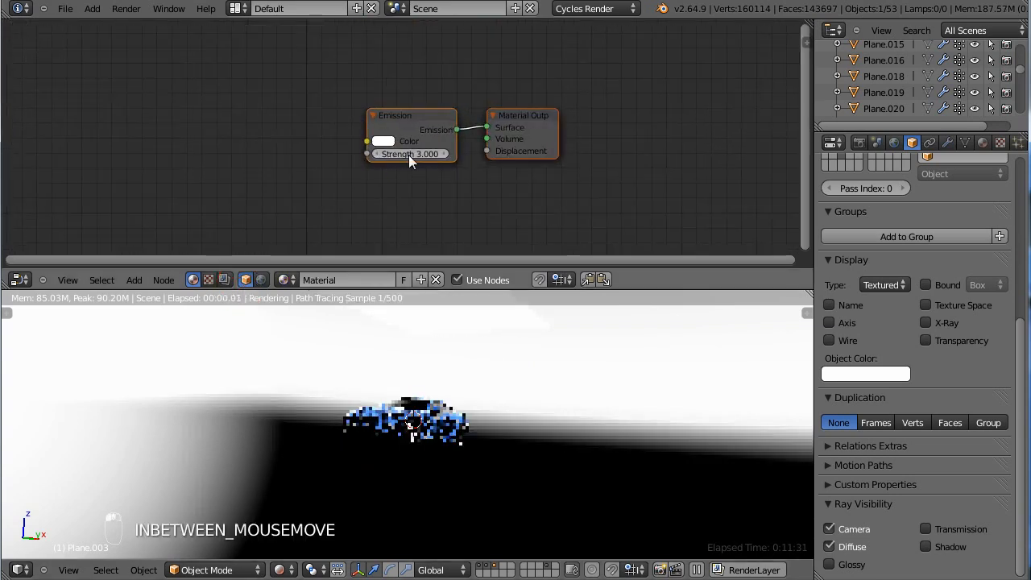
pyautogui.press('KP_0')
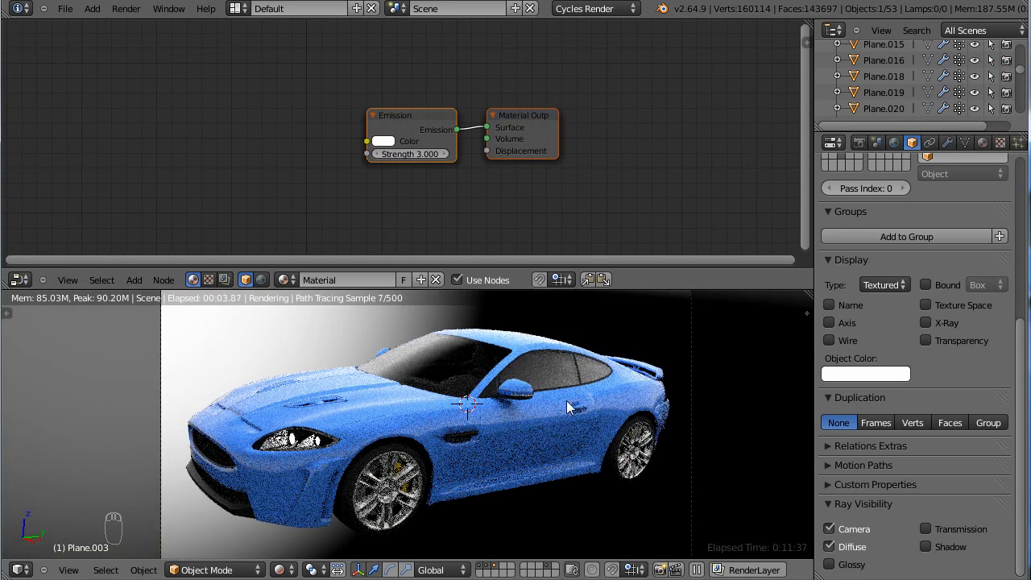
# Step: Show the World node tree again and lower the Background node's Strength to 0.8
pyautogui.click(261, 280)
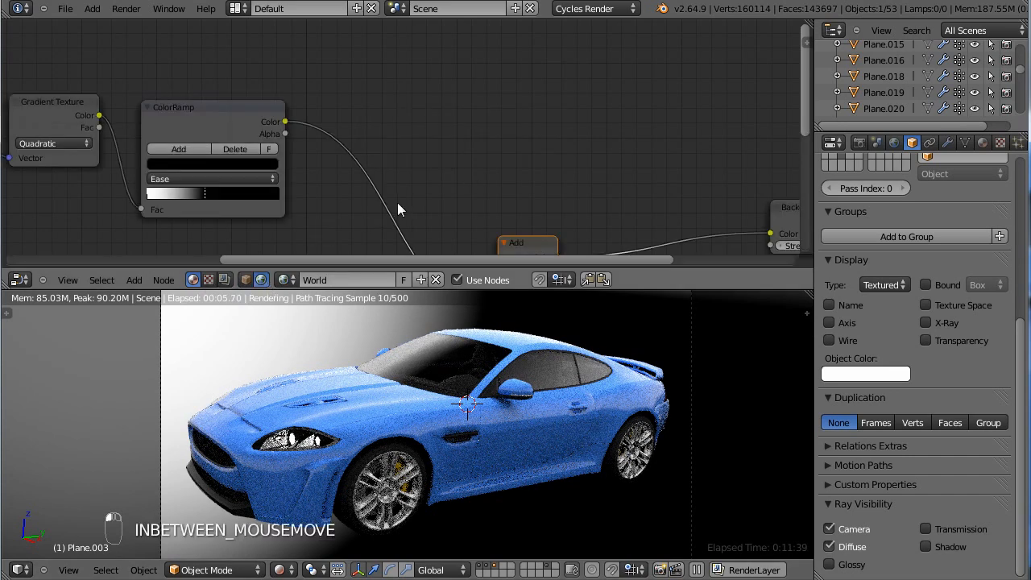
pyautogui.moveTo(544, 165); pyautogui.dragTo(432, 185, button='middle')
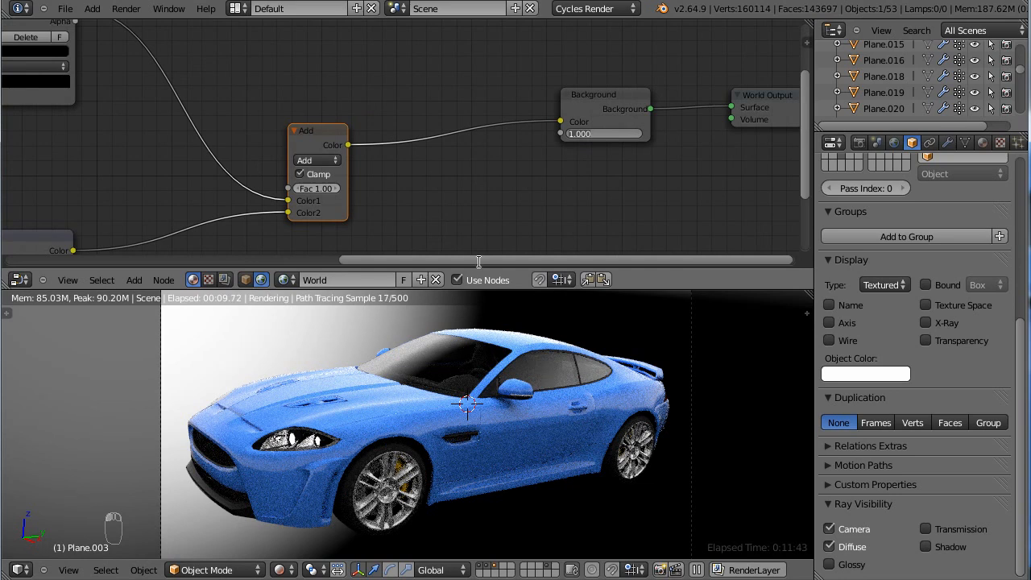
pyautogui.click(589, 133)
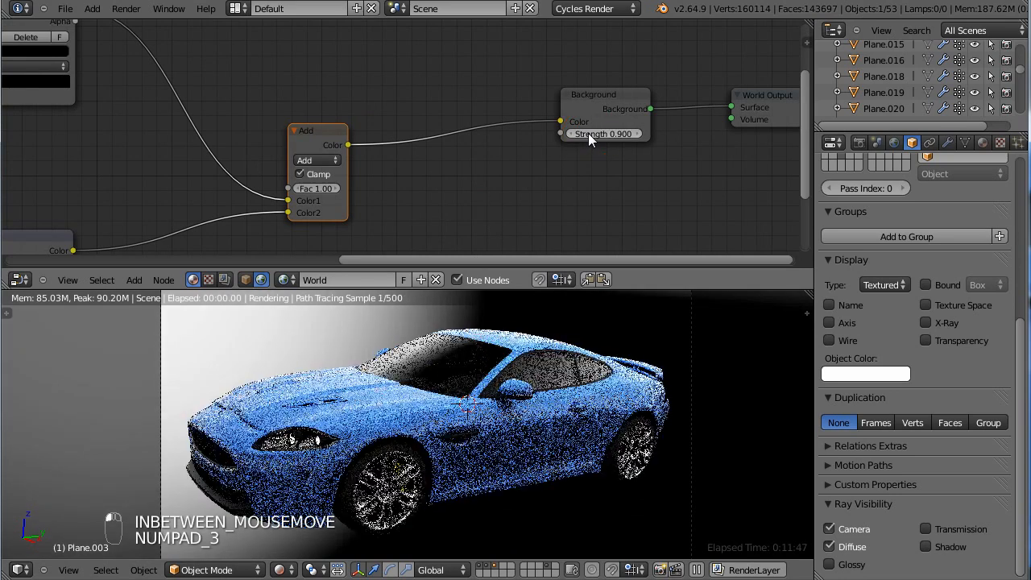
pyautogui.click(588, 133)
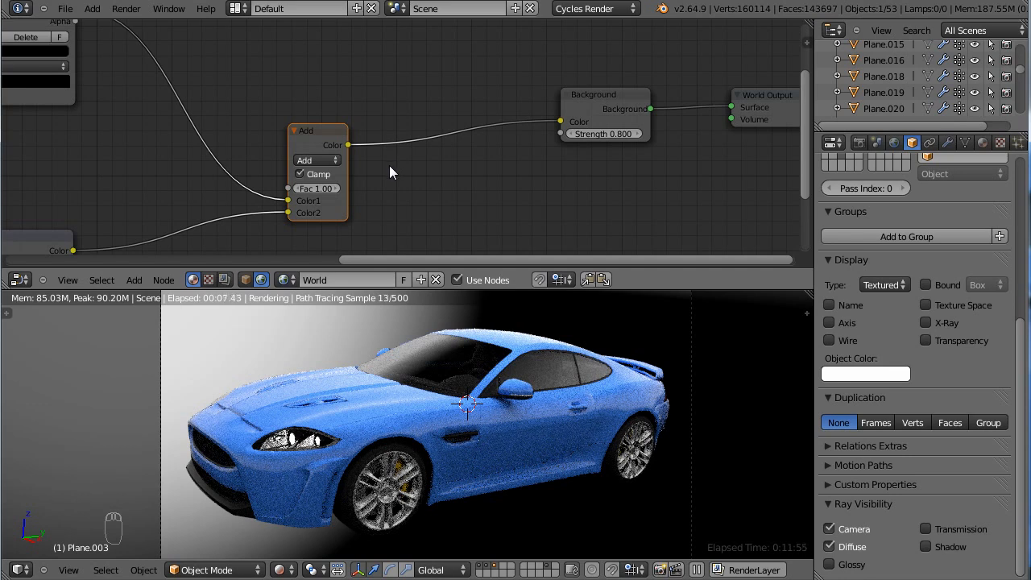
# Step: Fine-tune the upper ColorRamp's black stop, leaving it at about 0.4 along the ramp
pyautogui.moveTo(358, 192); pyautogui.dragTo(485, 126, button='middle')
pyautogui.scroll(-1, 274, 142)
pyautogui.moveTo(274, 141); pyautogui.dragTo(305, 166, button='middle')
pyautogui.moveTo(134, 44); pyautogui.dragTo(244, 123, button='middle')
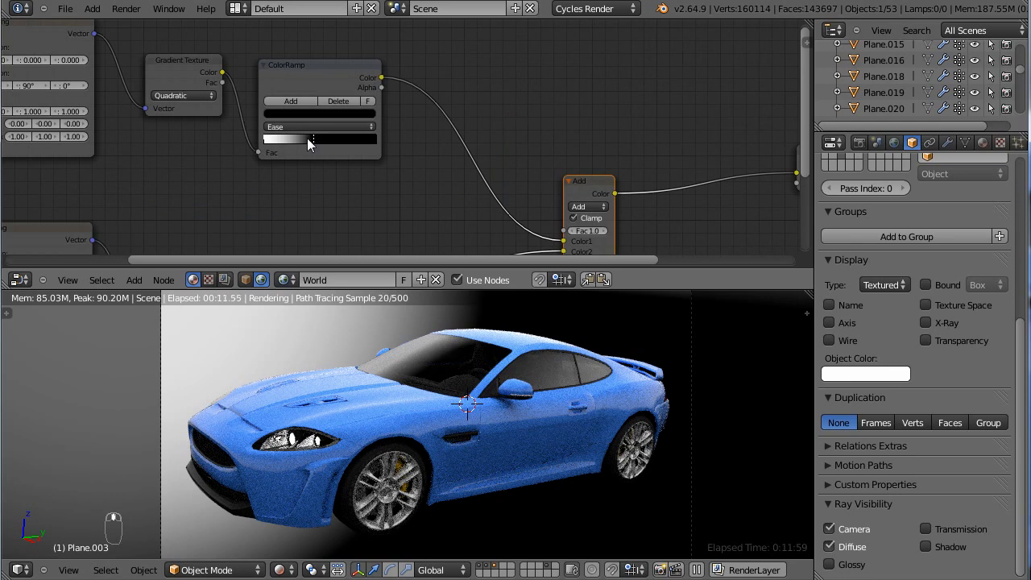
pyautogui.moveTo(315, 140); pyautogui.dragTo(318, 143)
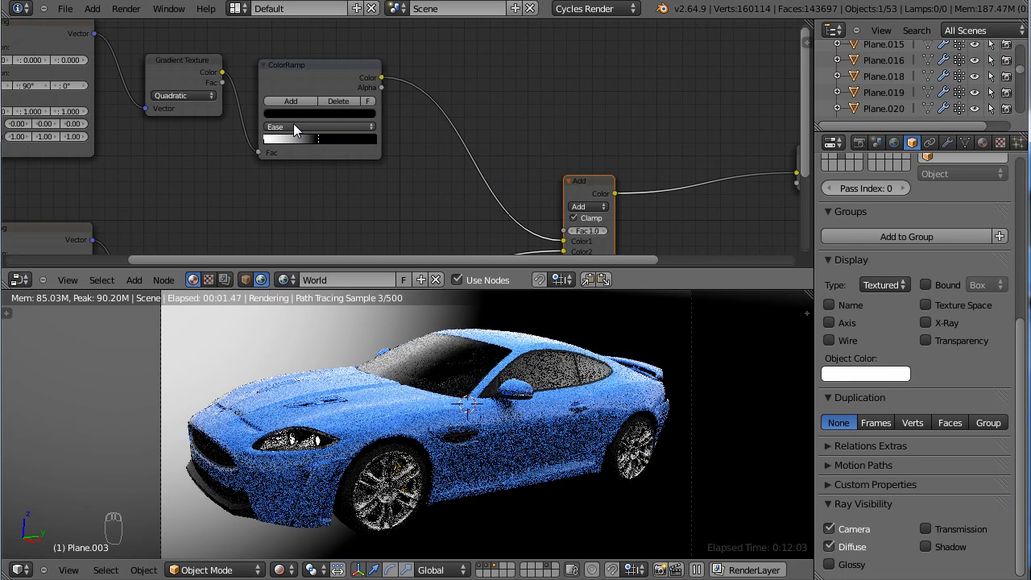
pyautogui.moveTo(317, 141); pyautogui.dragTo(311, 142)
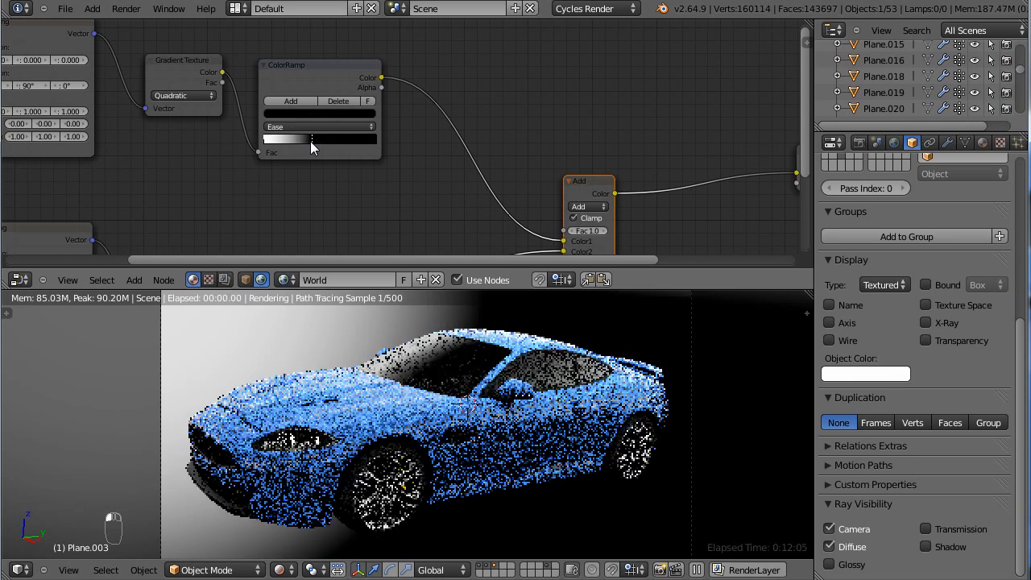
# Step: Move the World tree's Background node closer to the Add node and set its Strength to 3
pyautogui.scroll(-2, 552, 170)
pyautogui.moveTo(737, 216); pyautogui.dragTo(505, 184, button='middle')
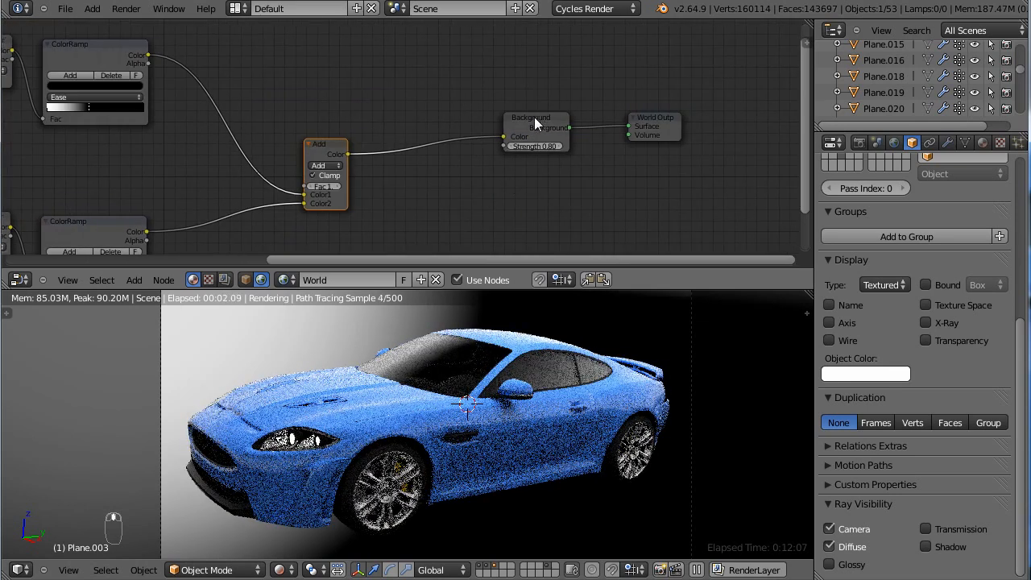
pyautogui.moveTo(534, 117); pyautogui.dragTo(493, 119)
pyautogui.click(496, 146)
pyautogui.write('3')
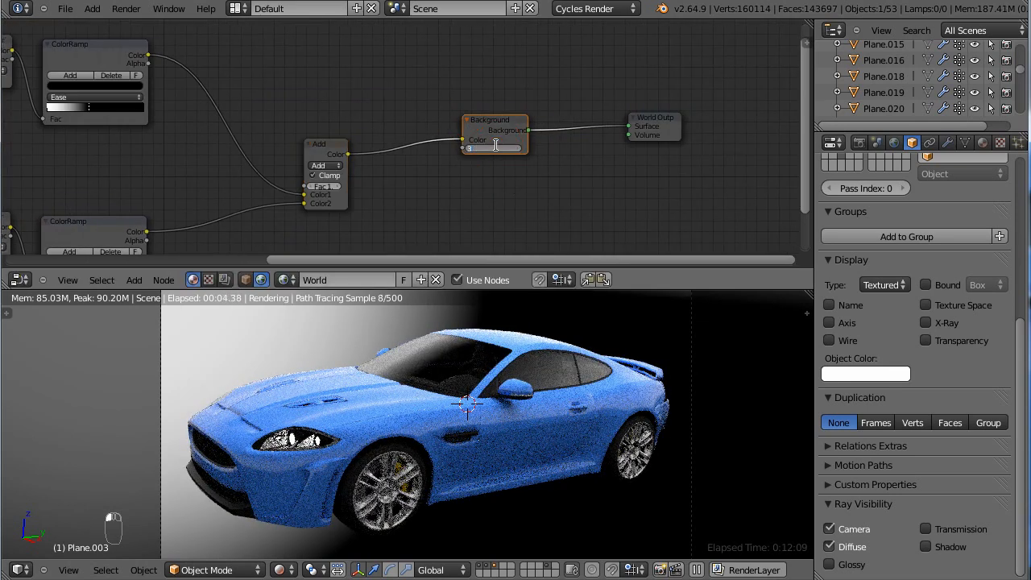
pyautogui.press('Return')
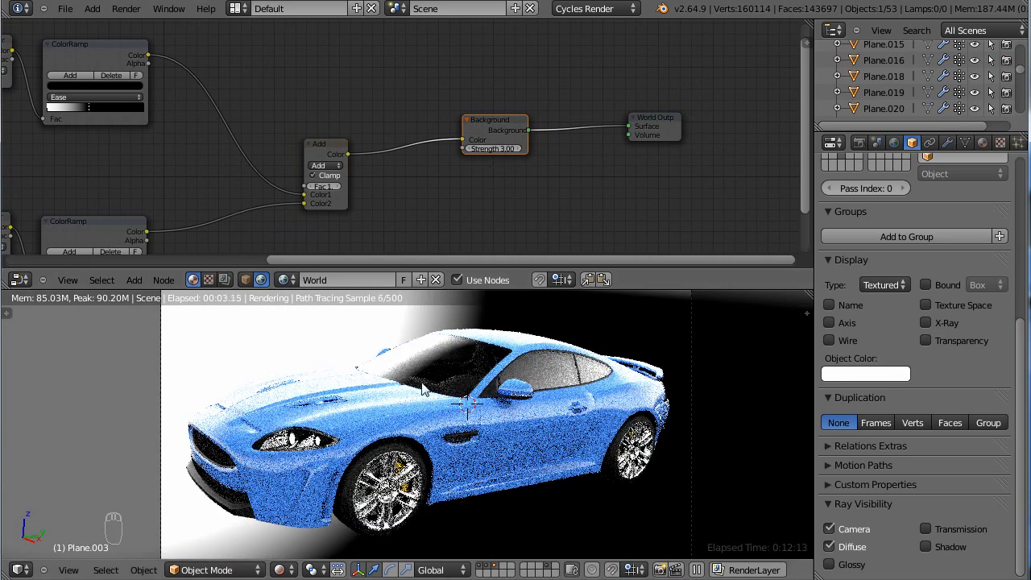
# Step: Try a Background Strength of 1.5 and settle on 2
pyautogui.click(486, 148)
pyautogui.write('1.5')
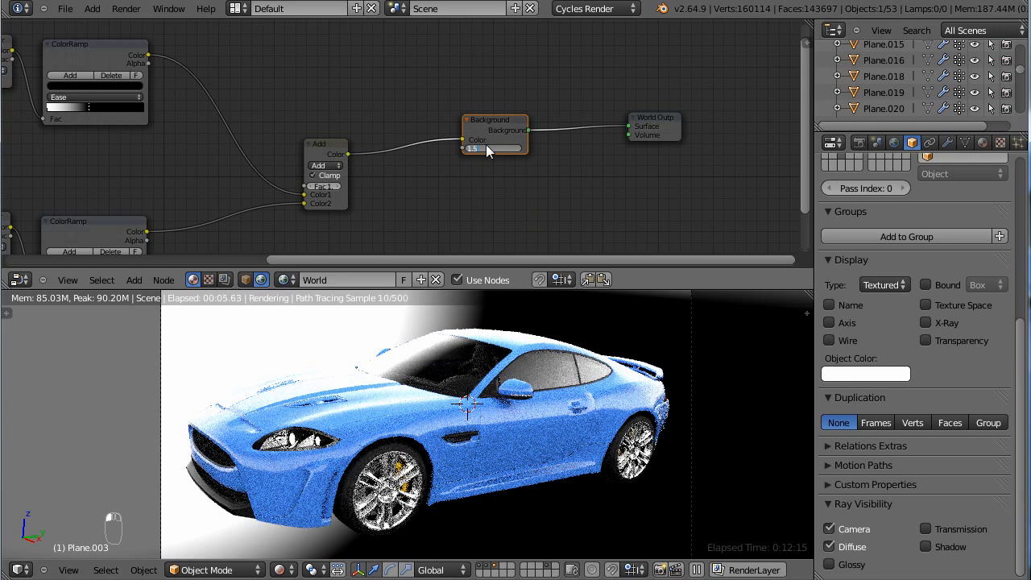
pyautogui.press('Return')
pyautogui.scroll(2, 502, 225)
pyautogui.scroll(1, 501, 229)
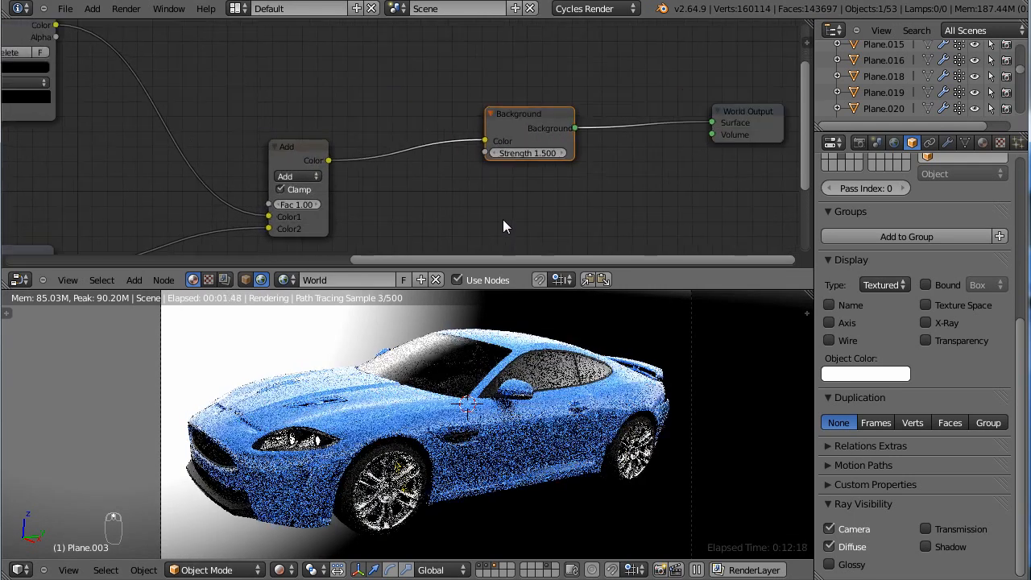
pyautogui.click(536, 153)
pyautogui.write('2')
pyautogui.press('Return')
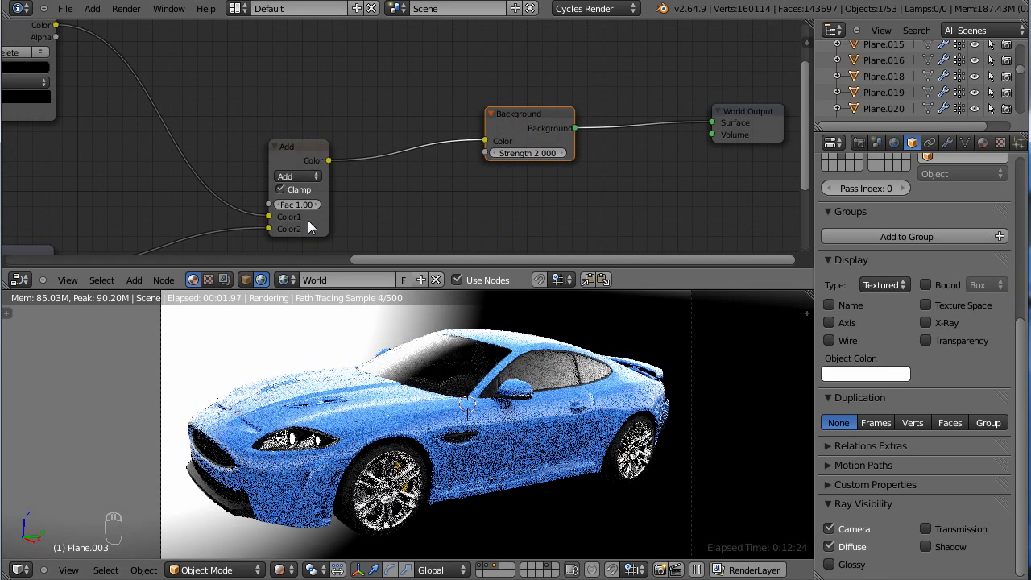
# Step: Set the Add node's Fac to 0.5 and compare the rendered car with the reference image
pyautogui.click(293, 205)
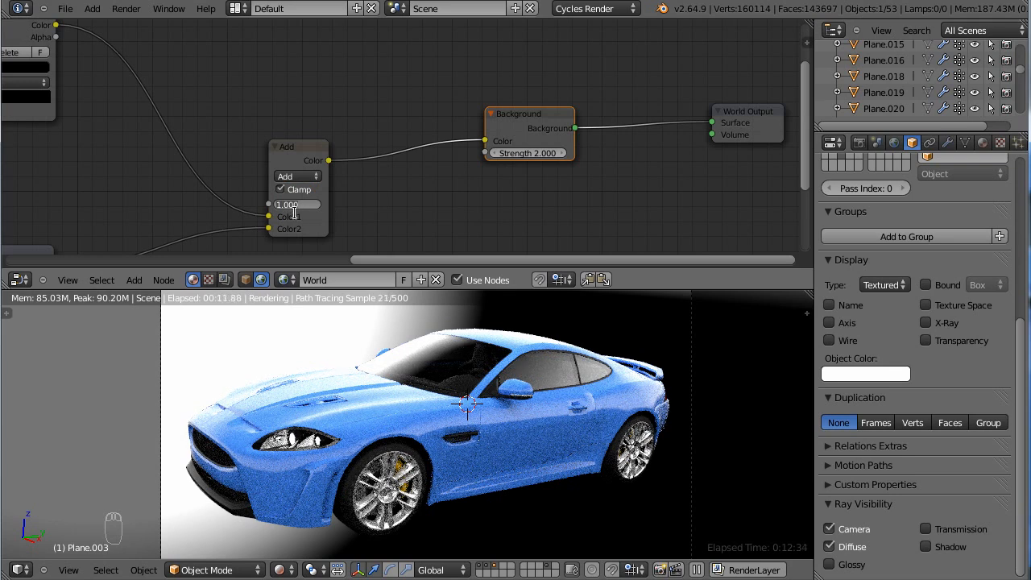
pyautogui.write('5')
pyautogui.press('Return')
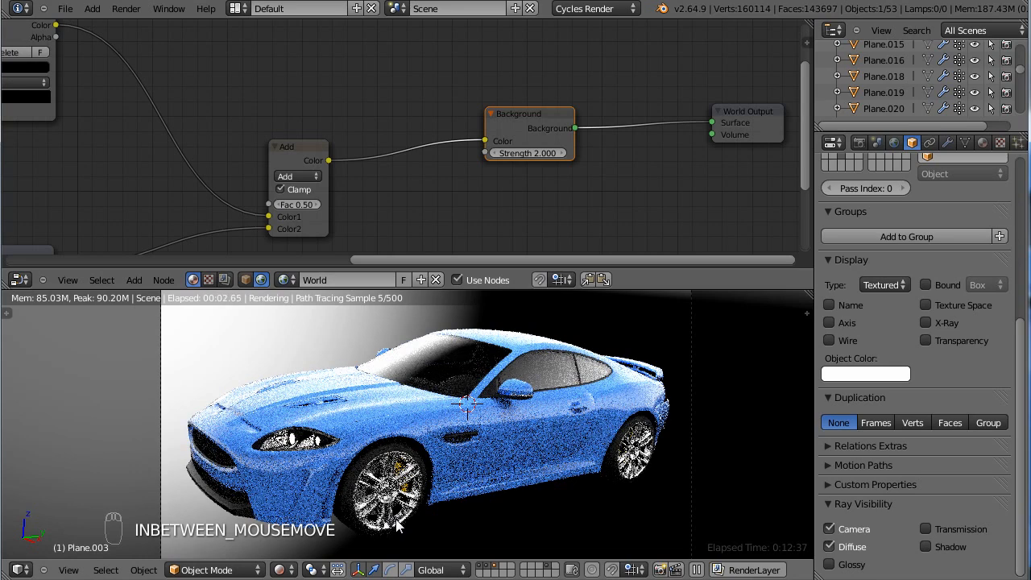
pyautogui.hotkey('alt', 'Tab')
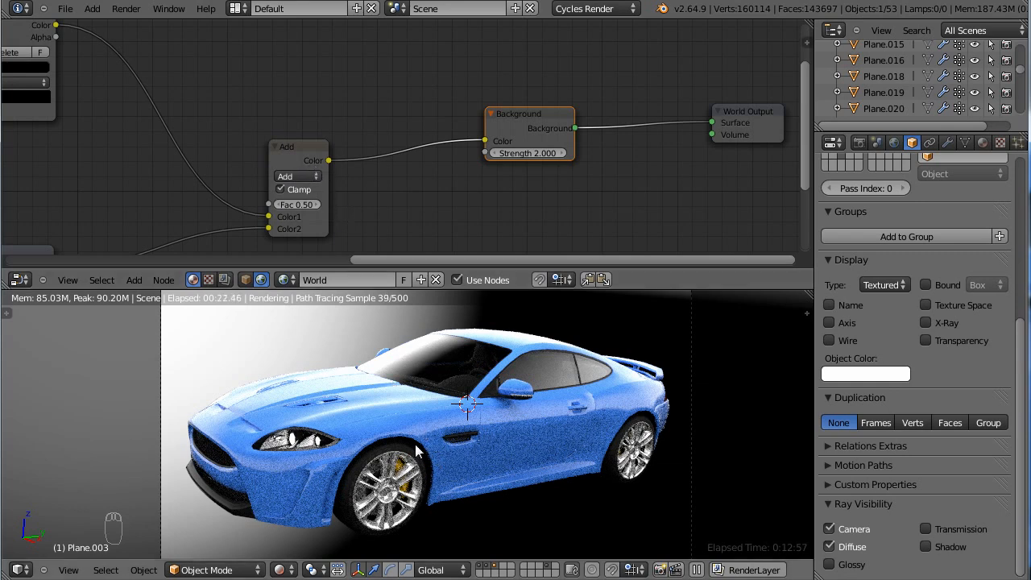
# Step: Show the car in solid shading from the right orthographic view and deselect all objects
pyautogui.press('KP_3')
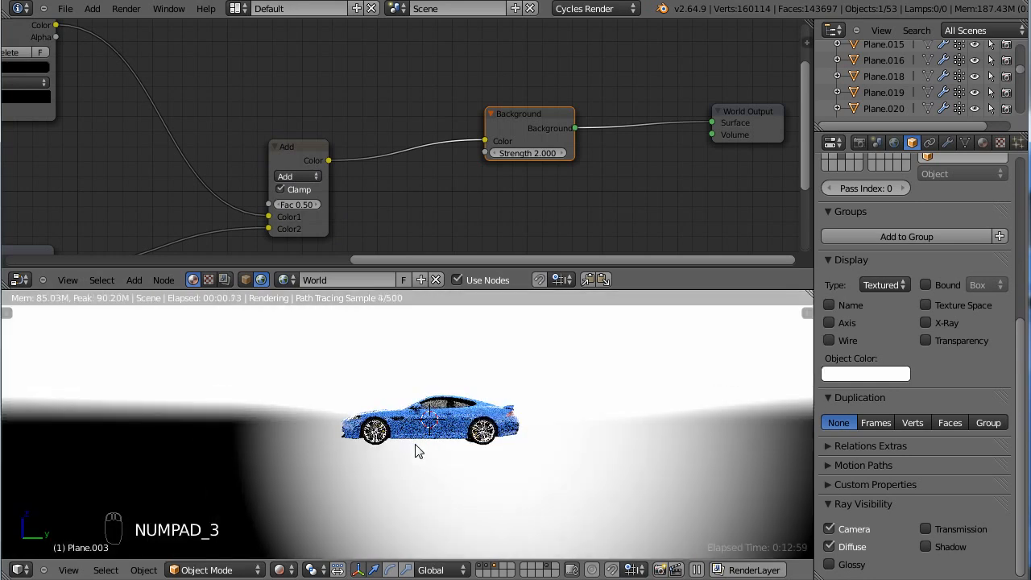
pyautogui.click(279, 569)
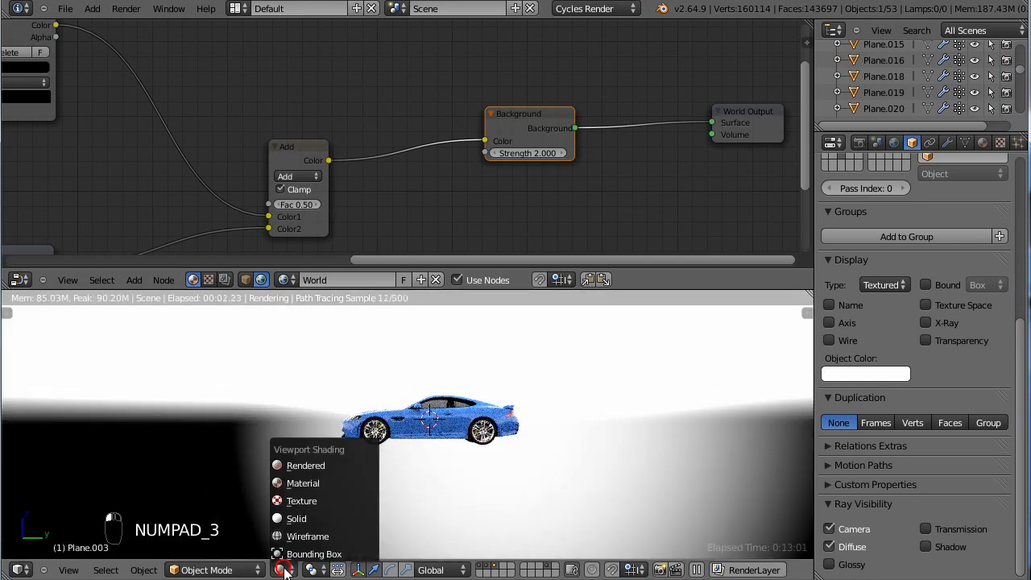
pyautogui.click(296, 519)
pyautogui.press('KP_5')
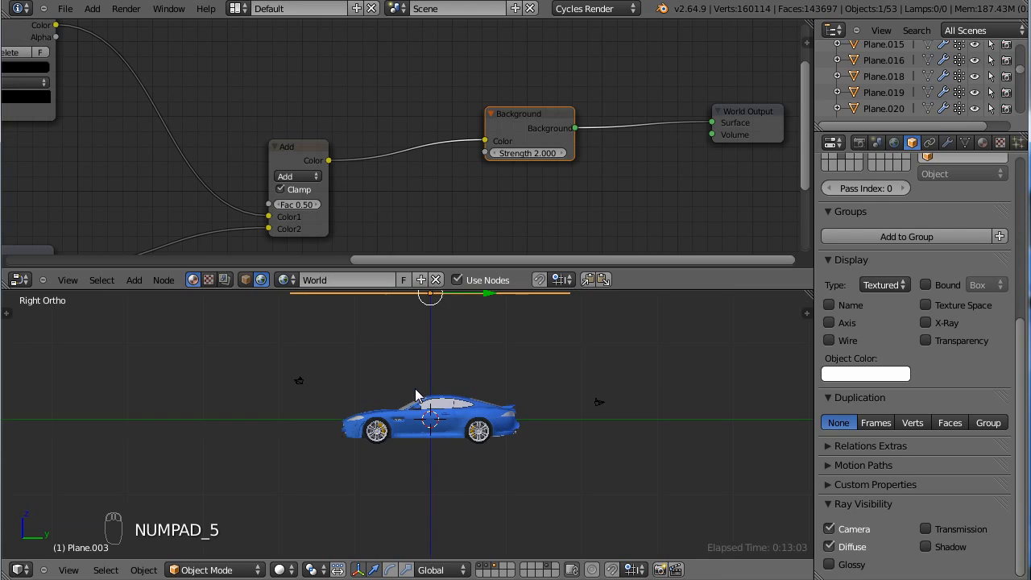
pyautogui.scroll(-1, 457, 393)
pyautogui.press('a')
pyautogui.press('a')
pyautogui.scroll(-2, 355, 500)
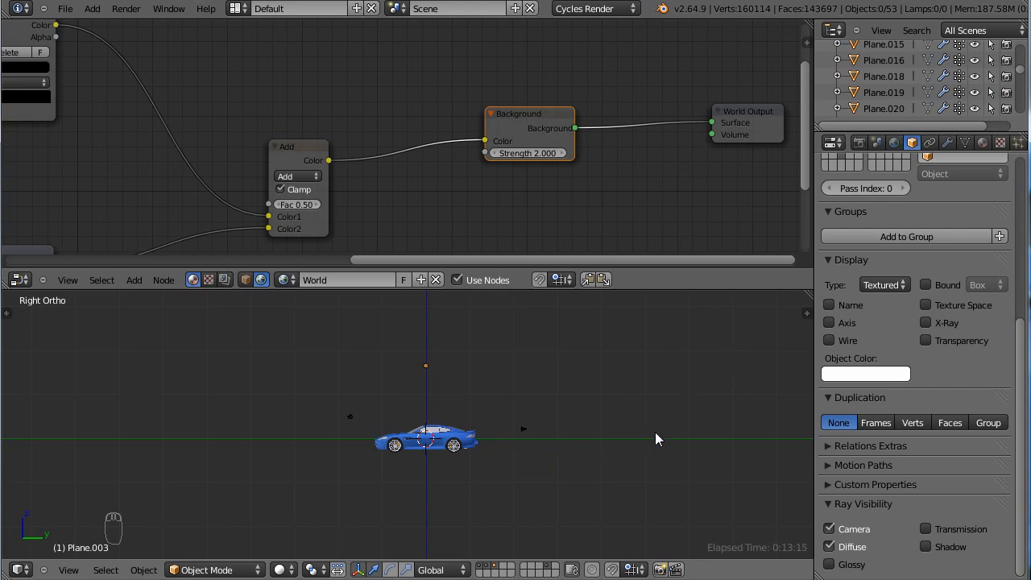
pyautogui.scroll(2, 410, 475)
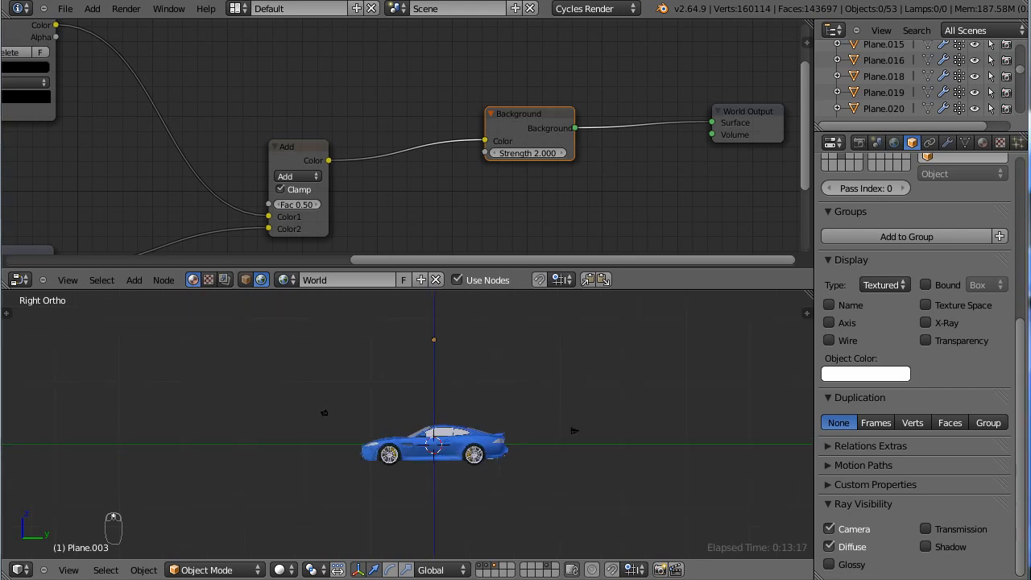
# Step: Examine the studio reference photo of the car, close it and frame the car in the side view
pyautogui.hotkey('alt', 'Tab')
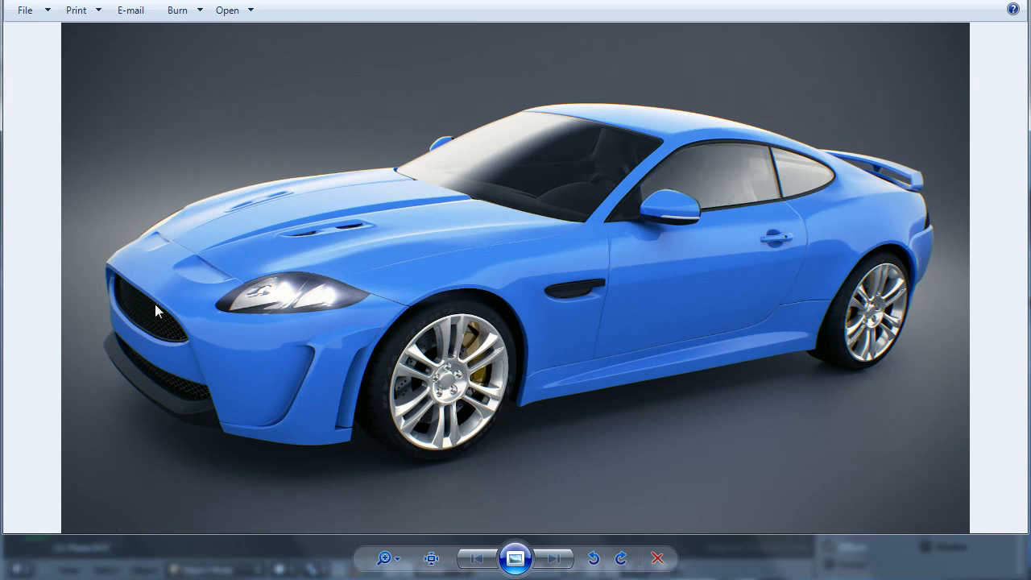
pyautogui.hotkey('alt', 'F4')
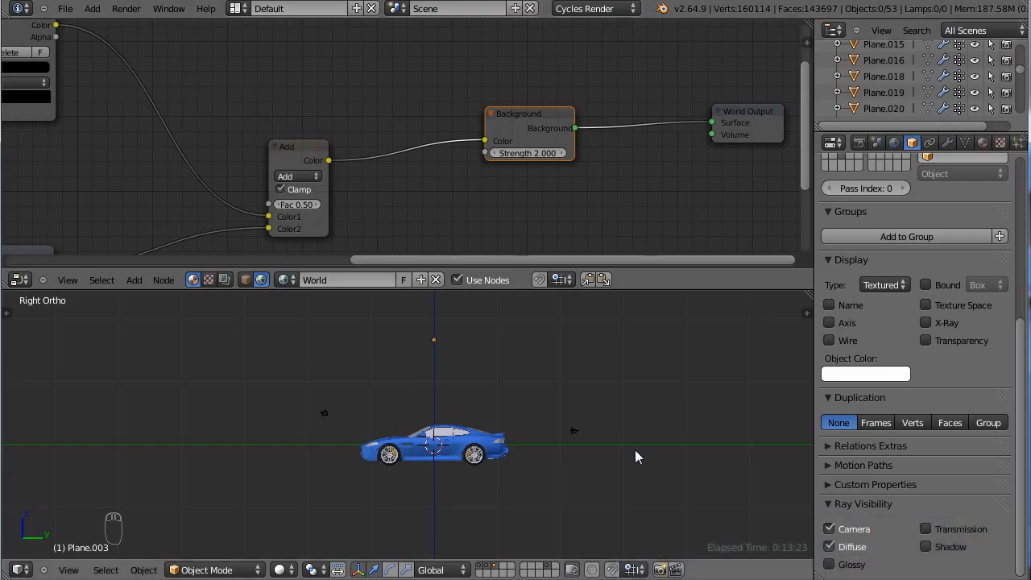
pyautogui.scroll(7, 596, 476)
pyautogui.keyDown('shift'); pyautogui.moveTo(515, 500); pyautogui.dragTo(359, 392, button='middle'); pyautogui.keyUp('shift')
pyautogui.press('a')
pyautogui.press('a')
pyautogui.scroll(-4, 375, 462)
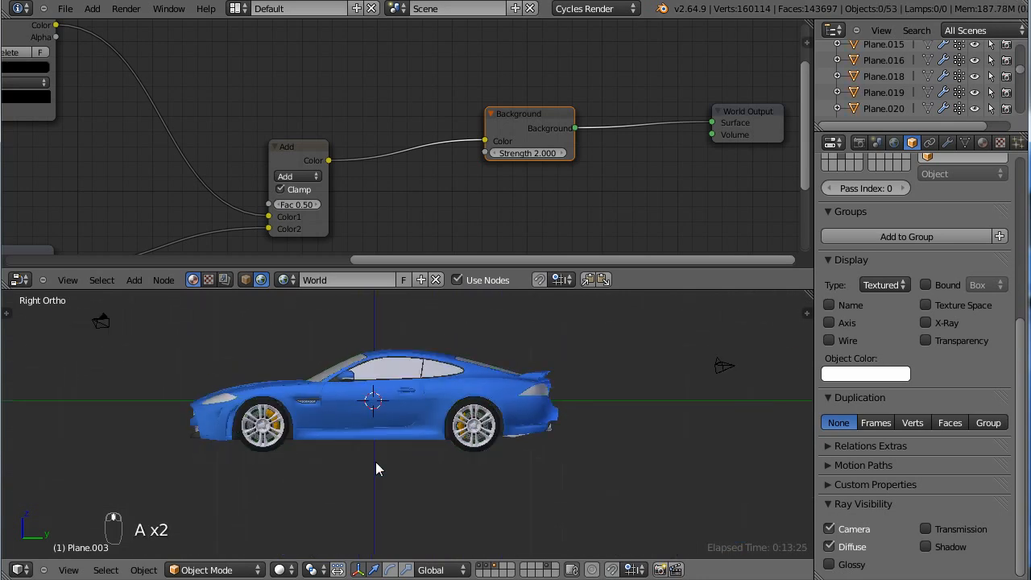
# Step: Add a mesh circle at the car's centre with 16 vertices and a Triangle Fan fill
pyautogui.hotkey('shift', 'a')
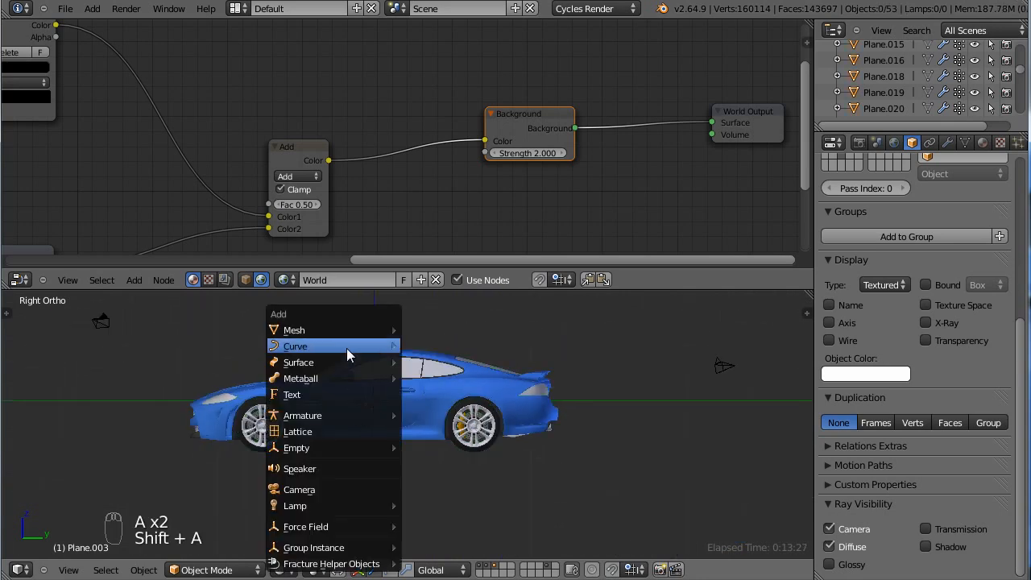
pyautogui.moveTo(345, 336)
pyautogui.click(443, 363)
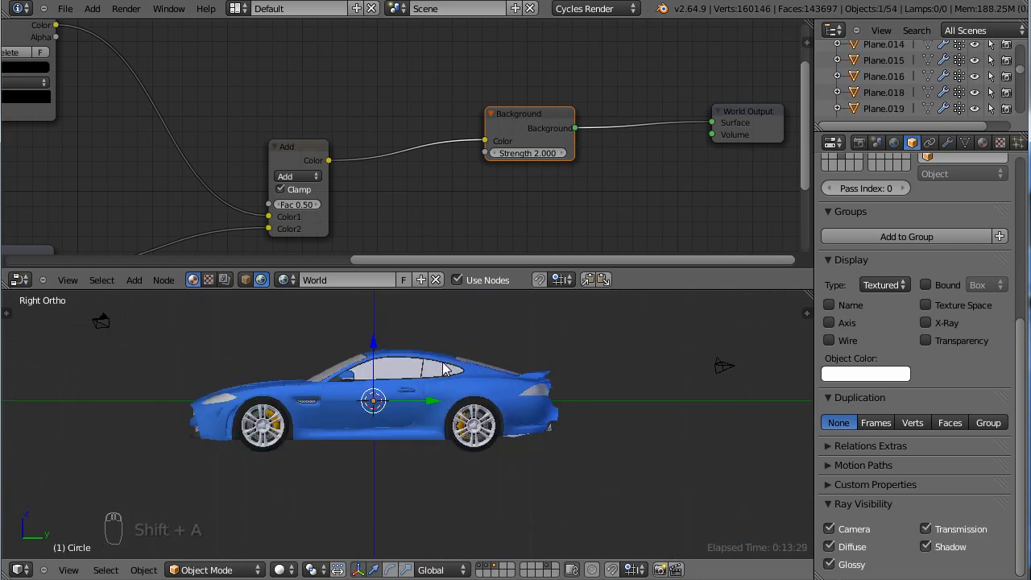
pyautogui.press('t')
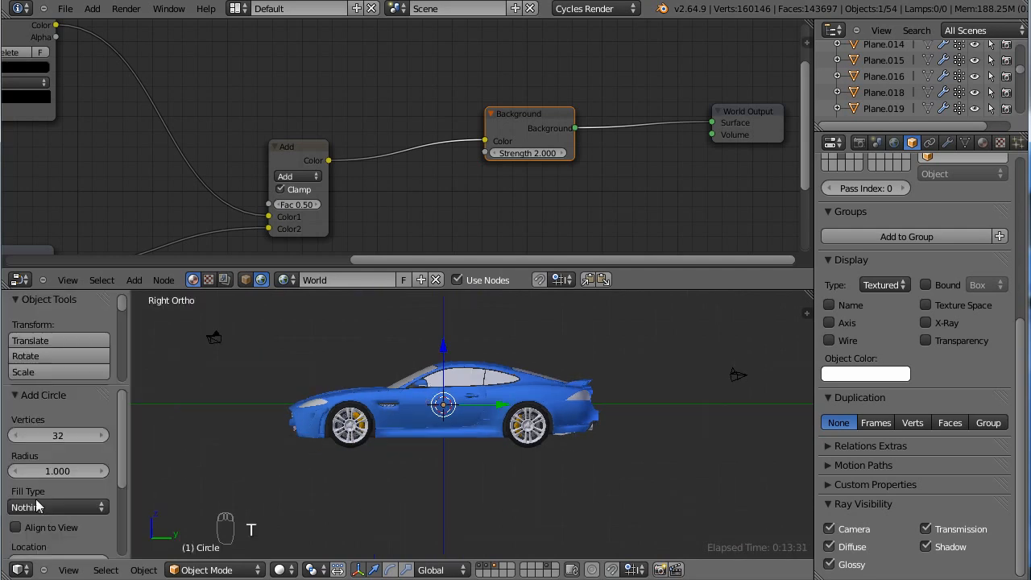
pyautogui.click(56, 434)
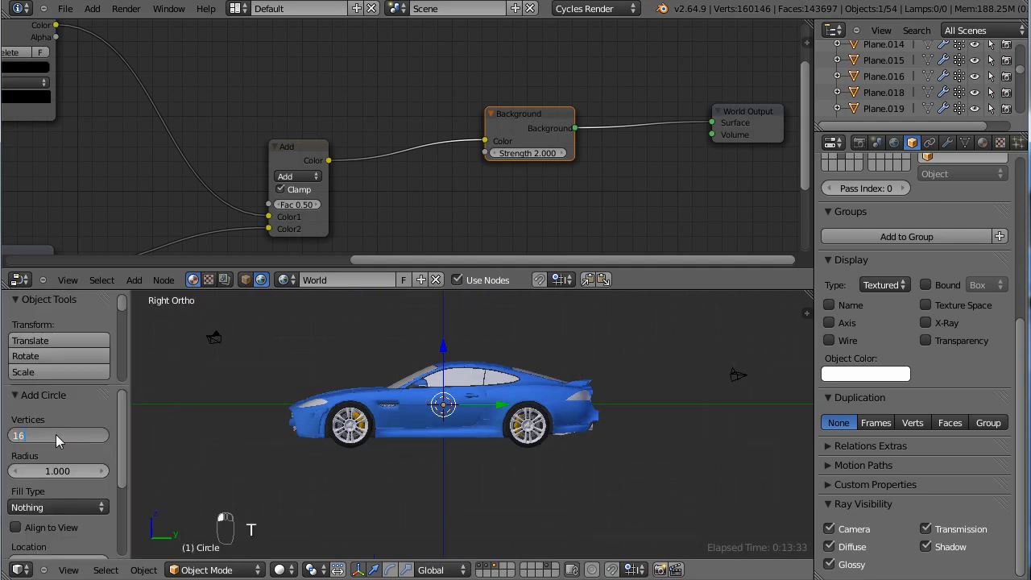
pyautogui.write('16')
pyautogui.press('Return')
pyautogui.click(74, 508)
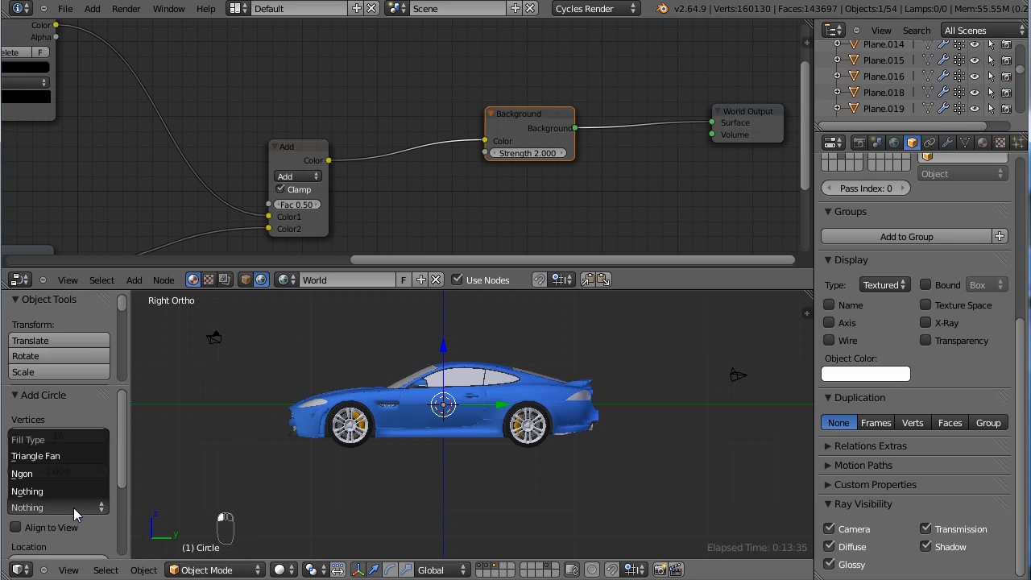
pyautogui.click(67, 457)
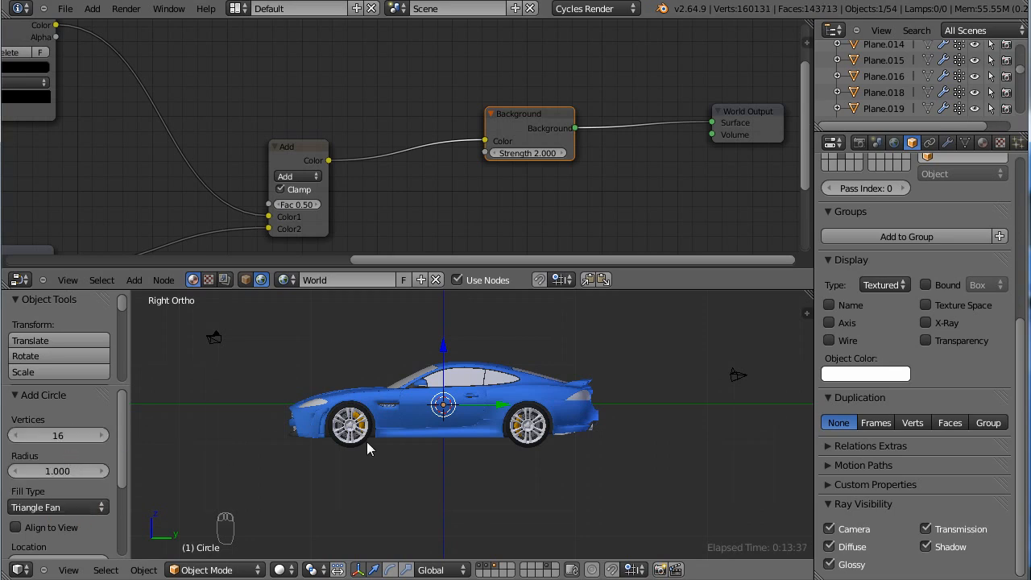
# Step: Enlarge the circle in the top wireframe view until it extends well beyond the overhead plane
pyautogui.press('KP_7')
pyautogui.press('z')
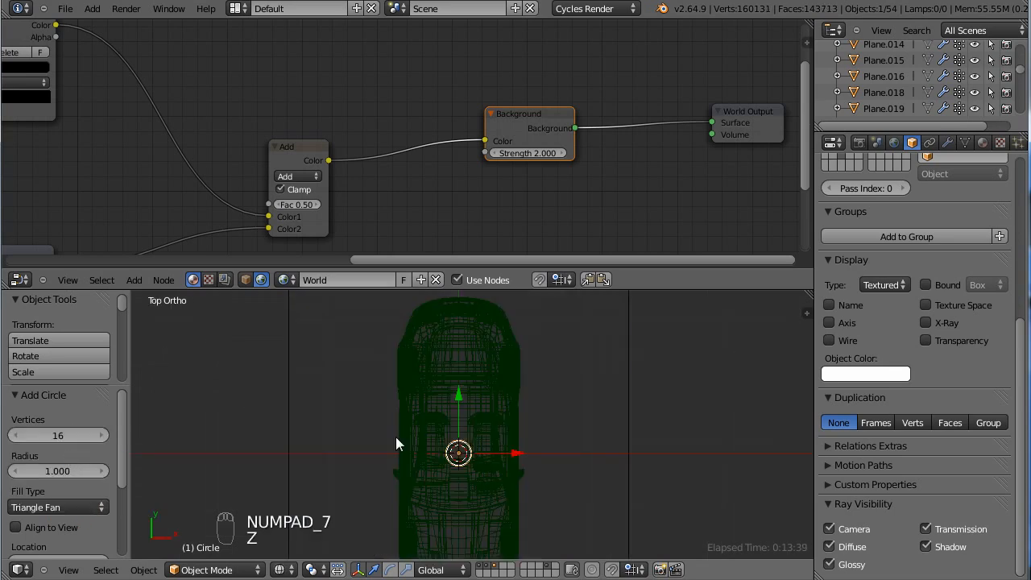
pyautogui.scroll(5, 447, 451)
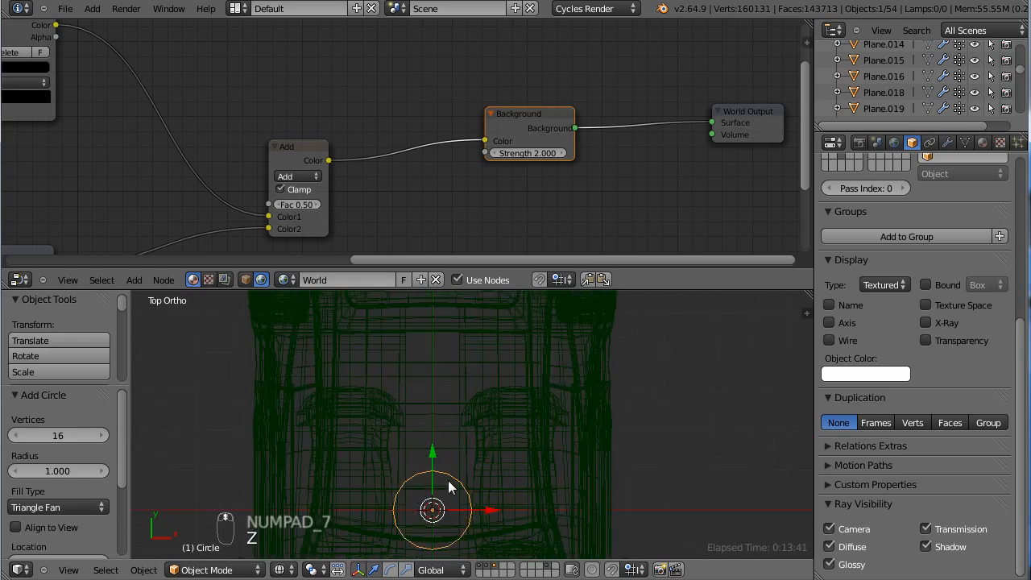
pyautogui.scroll(-7, 452, 468)
pyautogui.scroll(-3, 450, 475)
pyautogui.press('t')
pyautogui.scroll(-2, 459, 443)
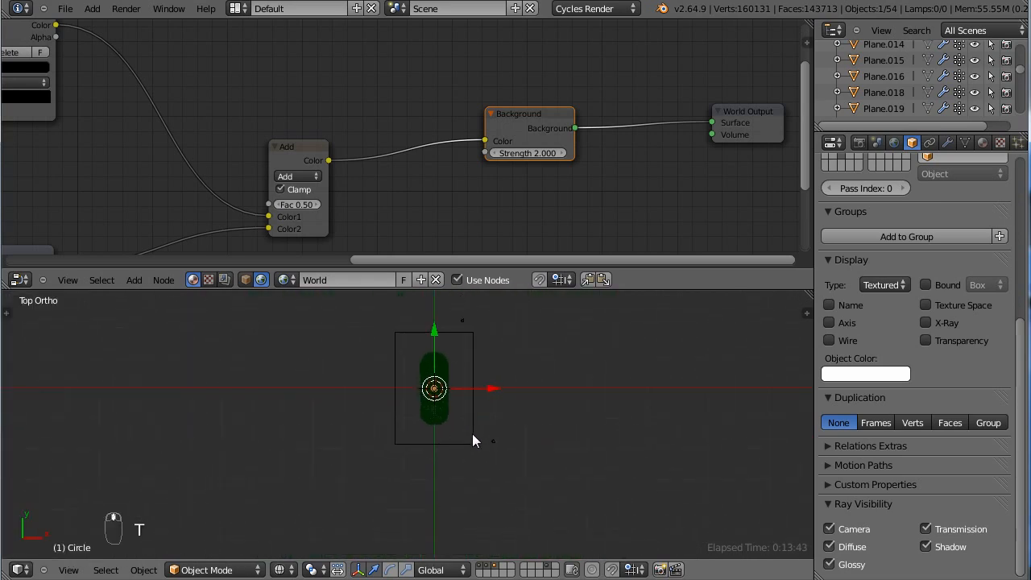
pyautogui.press('s')
pyautogui.rightClick(571, 430)
pyautogui.press('s')
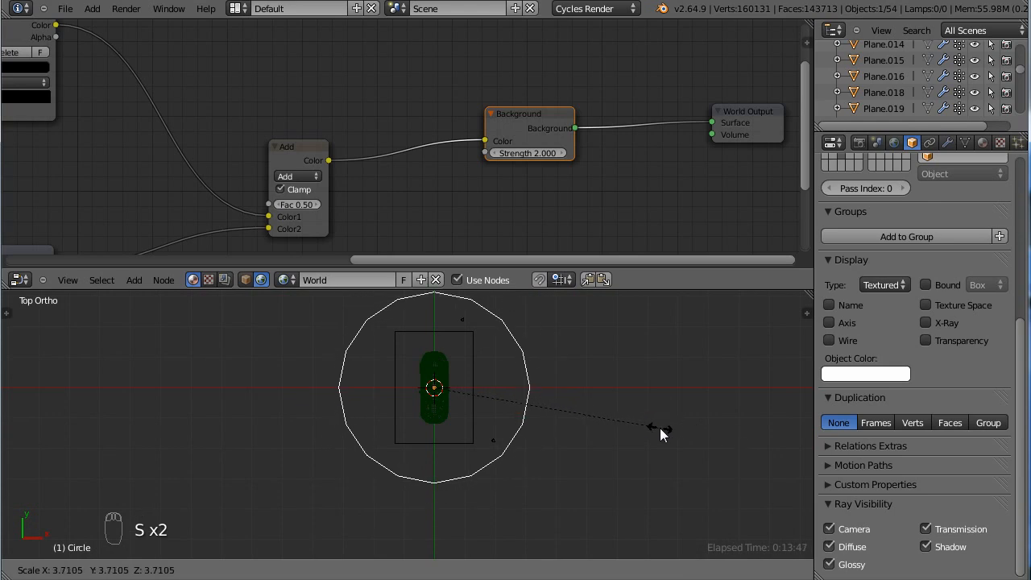
pyautogui.click(660, 430)
pyautogui.press('s')
# Step: Select the circle's outer edge loop in Edit Mode, extrude it and scale the new ring outward to about 1.6 times
pyautogui.press('Tab')
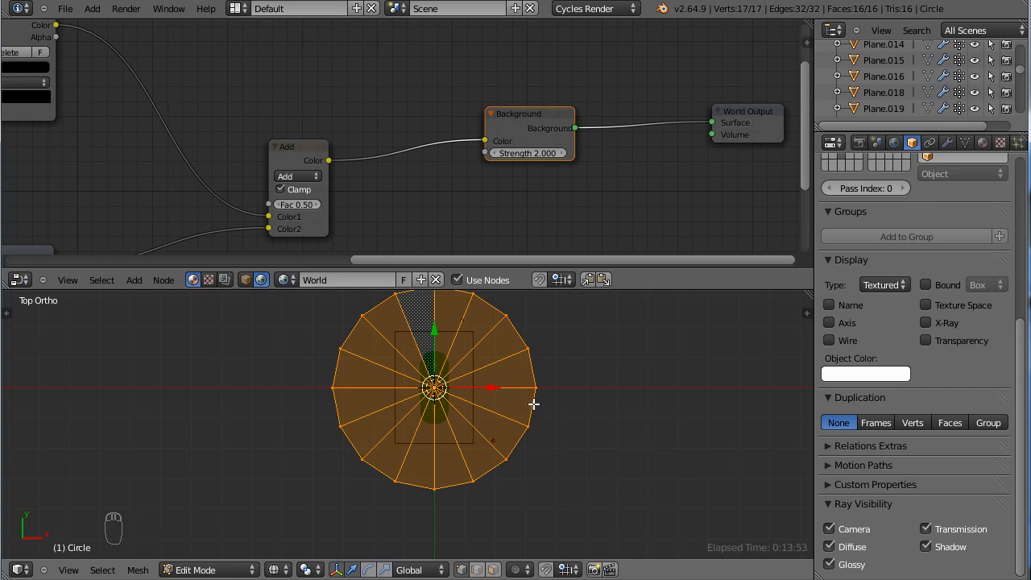
pyautogui.rightClick(533, 404)
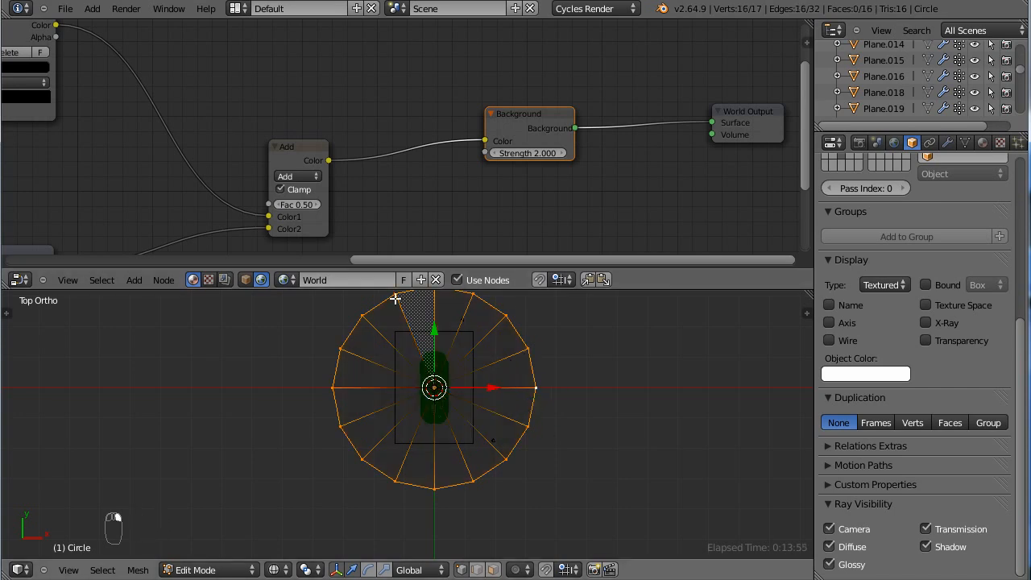
pyautogui.keyDown('shift'); pyautogui.moveTo(474, 387); pyautogui.dragTo(437, 434, button='middle'); pyautogui.keyUp('shift')
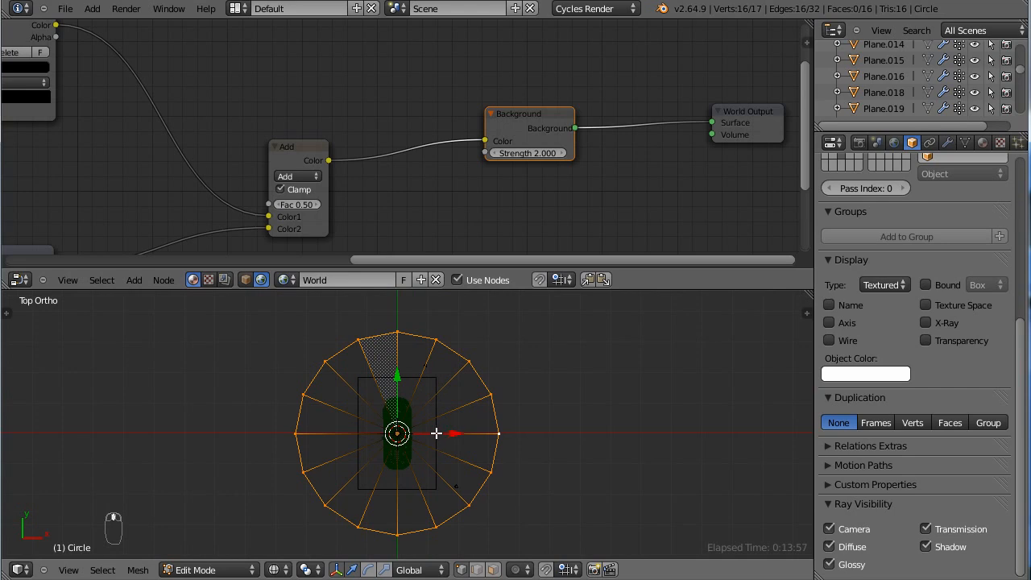
pyautogui.press('KP_1')
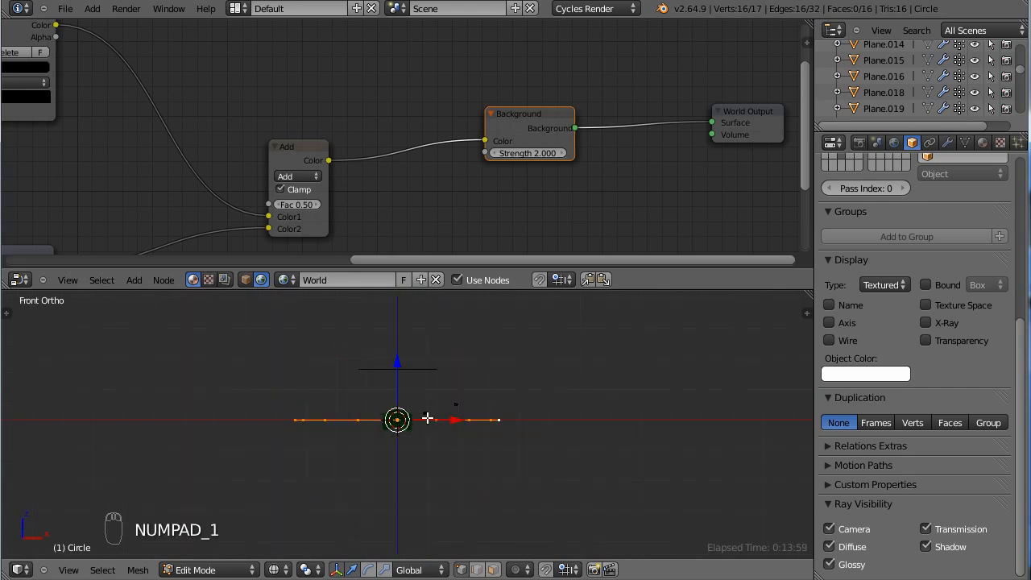
pyautogui.press('KP_7')
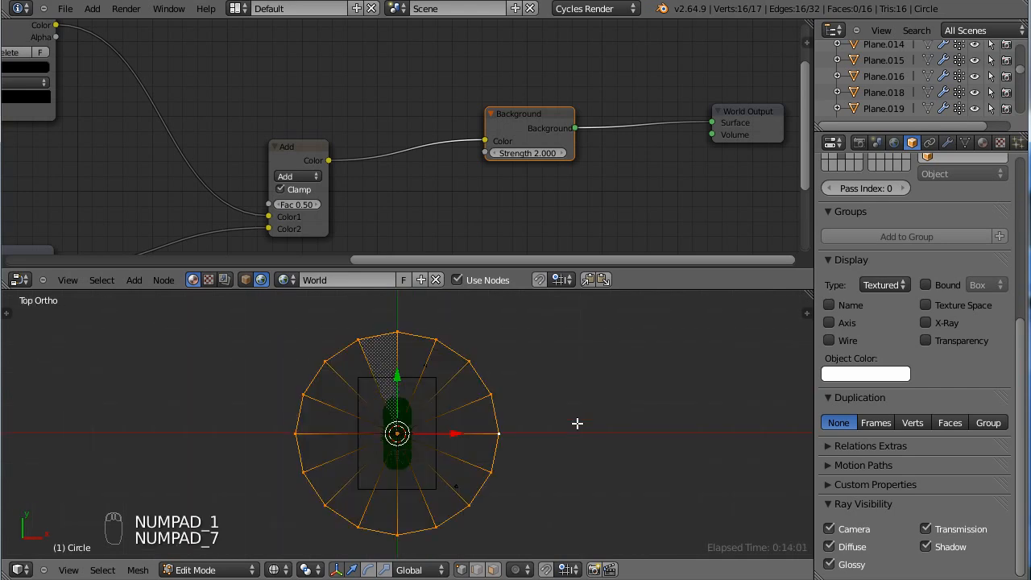
pyautogui.press('e')
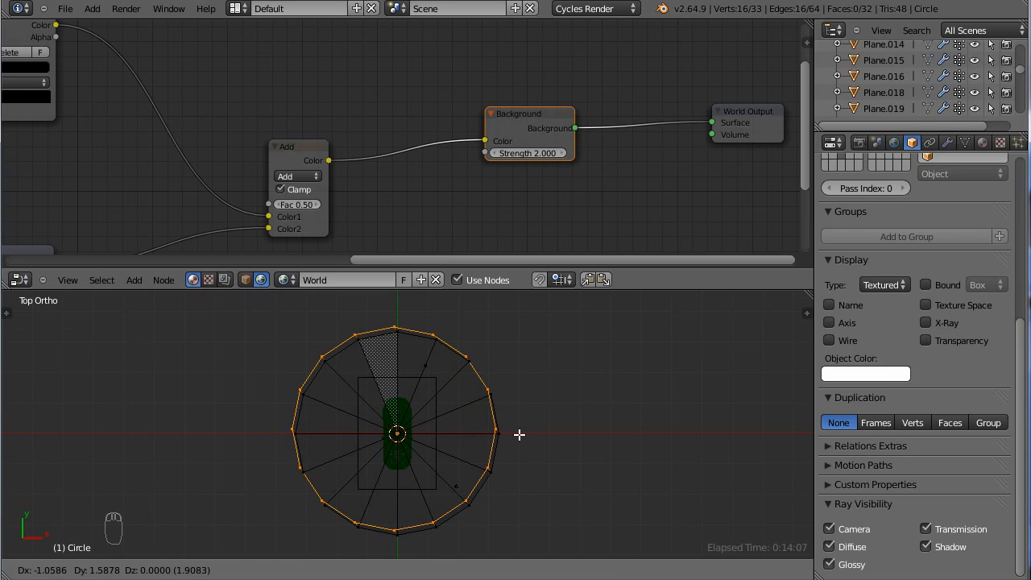
pyautogui.press('s')
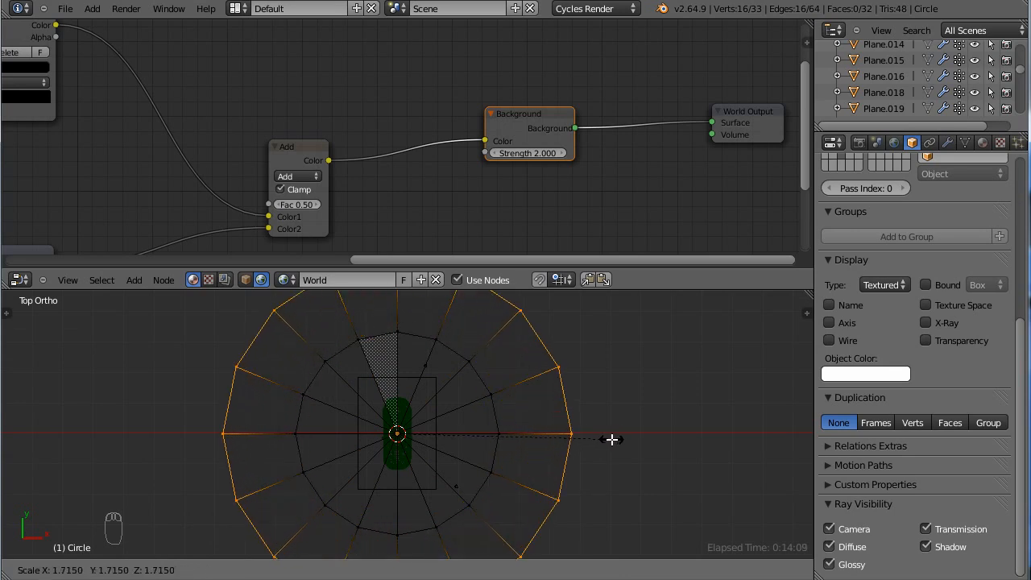
pyautogui.click(600, 441)
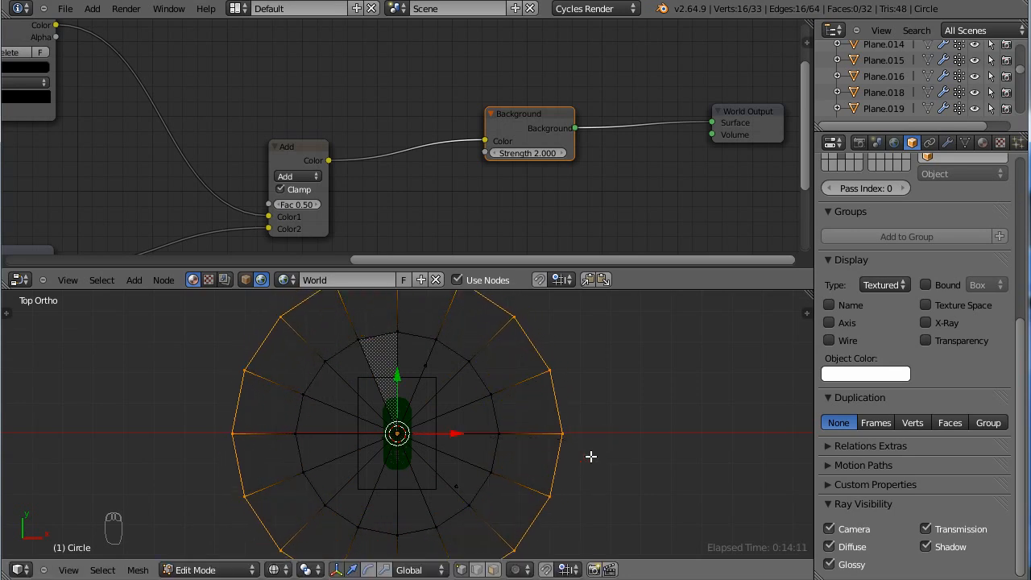
# Step: Extrude the circle's outer edge loop in the front view and scale the new ring outward to about 2 times
pyautogui.press('KP_1')
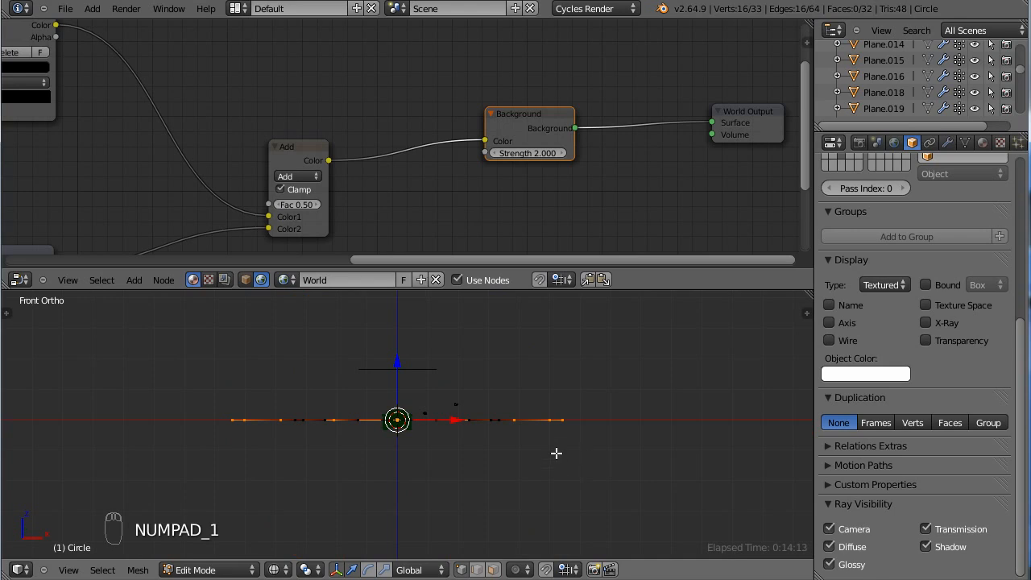
pyautogui.keyDown('shift'); pyautogui.moveTo(556, 453); pyautogui.dragTo(521, 480, button='middle'); pyautogui.keyUp('shift')
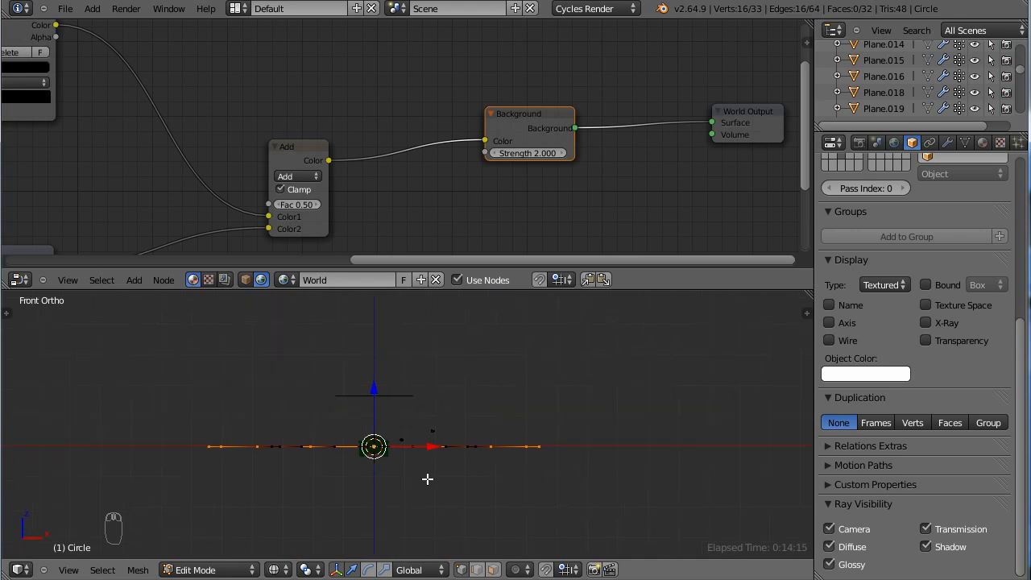
pyautogui.keyDown('shift'); pyautogui.moveTo(428, 479); pyautogui.dragTo(470, 518, button='middle'); pyautogui.keyUp('shift')
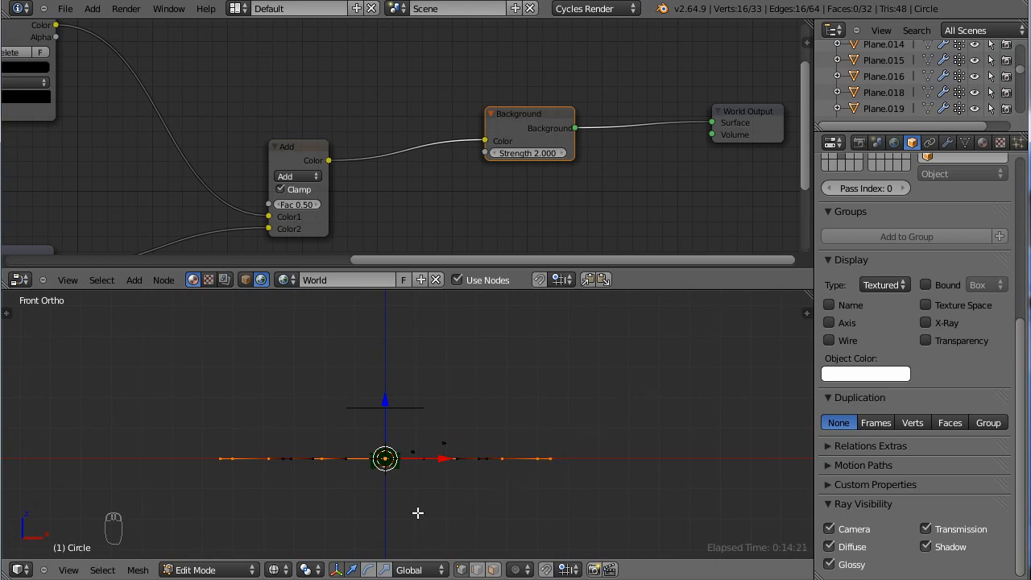
pyautogui.keyDown('shift'); pyautogui.moveTo(400, 521); pyautogui.dragTo(419, 500, button='middle'); pyautogui.keyUp('shift')
pyautogui.scroll(-3, 419, 500)
pyautogui.press('e')
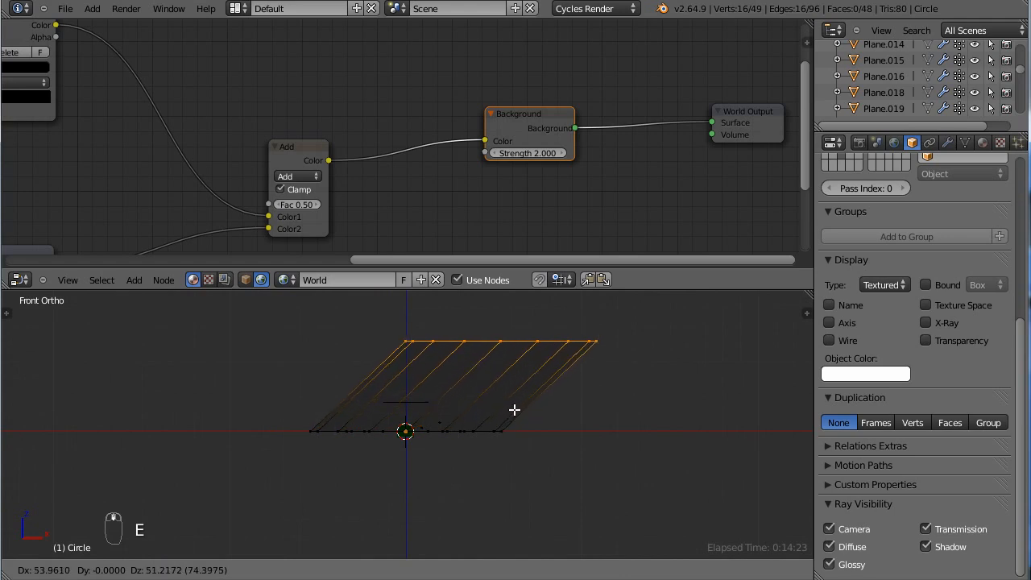
pyautogui.rightClick(432, 471)
pyautogui.press('s')
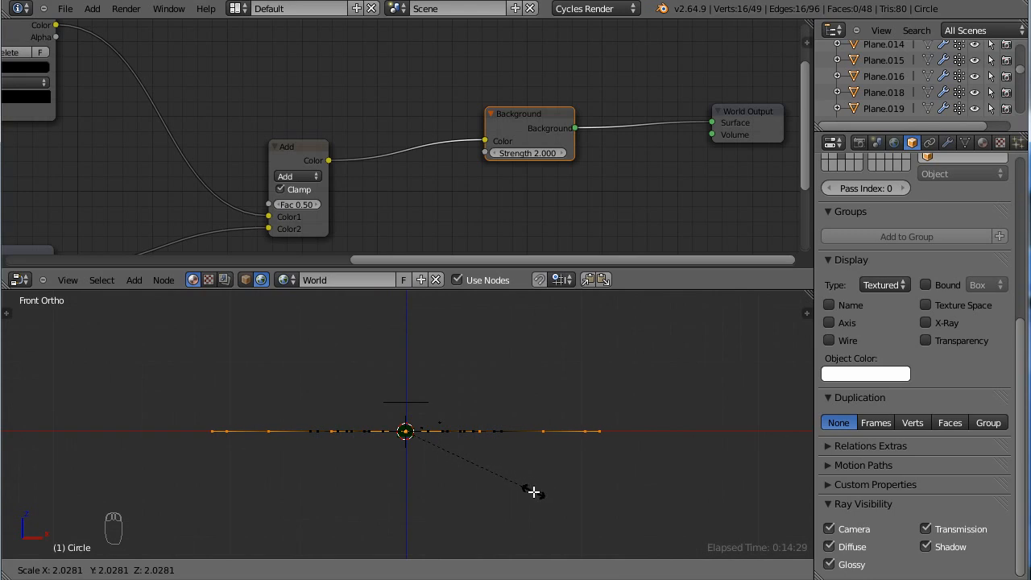
pyautogui.click(535, 492)
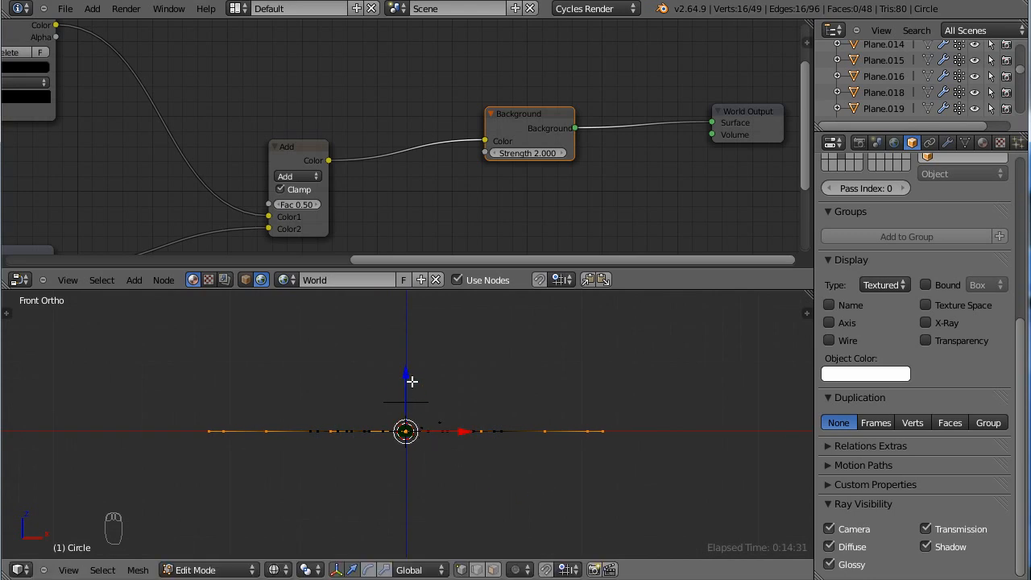
# Step: Raise the outermost ring along Z above the overhead plane, widen it slightly and leave Edit Mode
pyautogui.press('e')
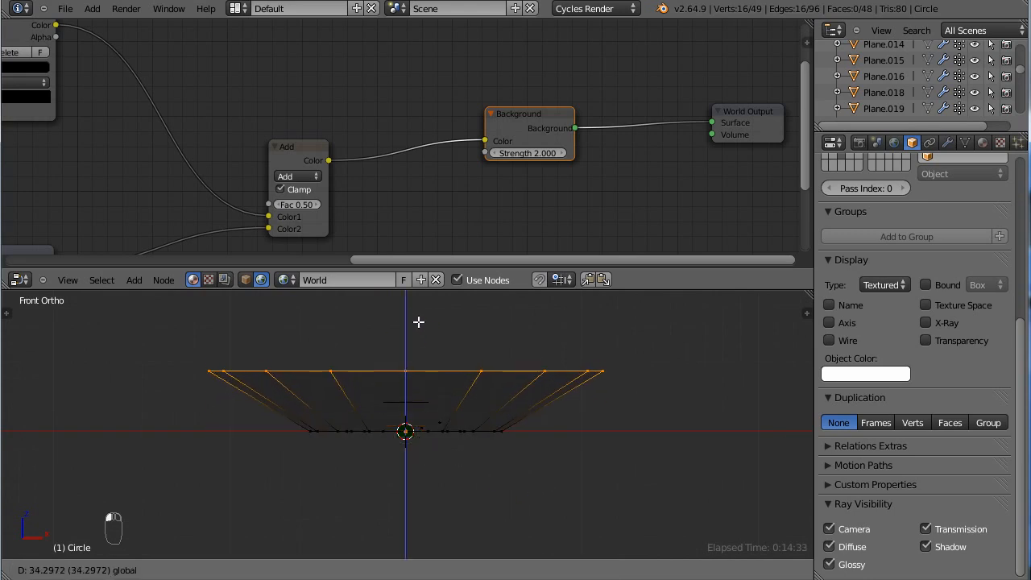
pyautogui.click(419, 319)
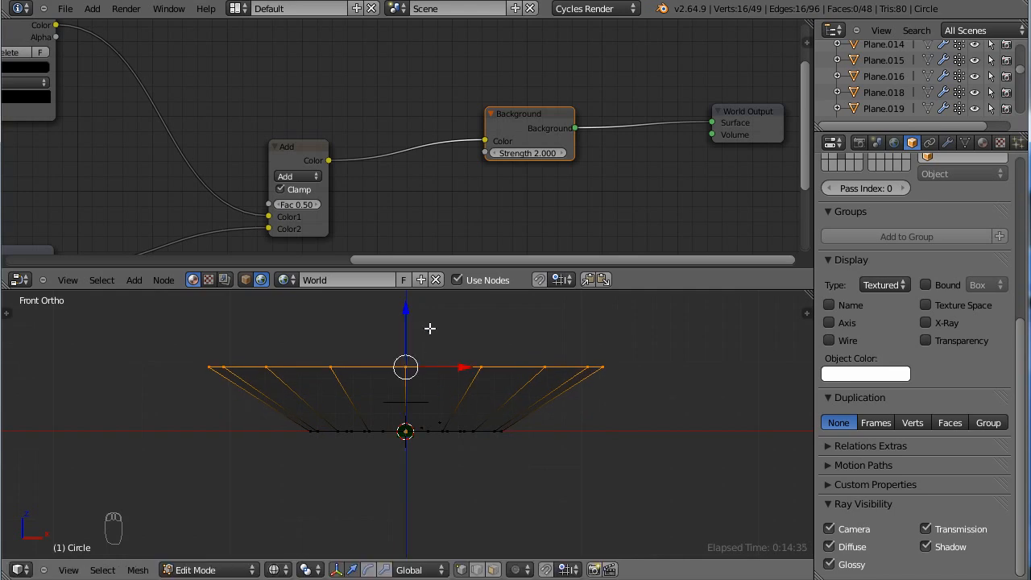
pyautogui.press('g')
pyautogui.click(429, 355)
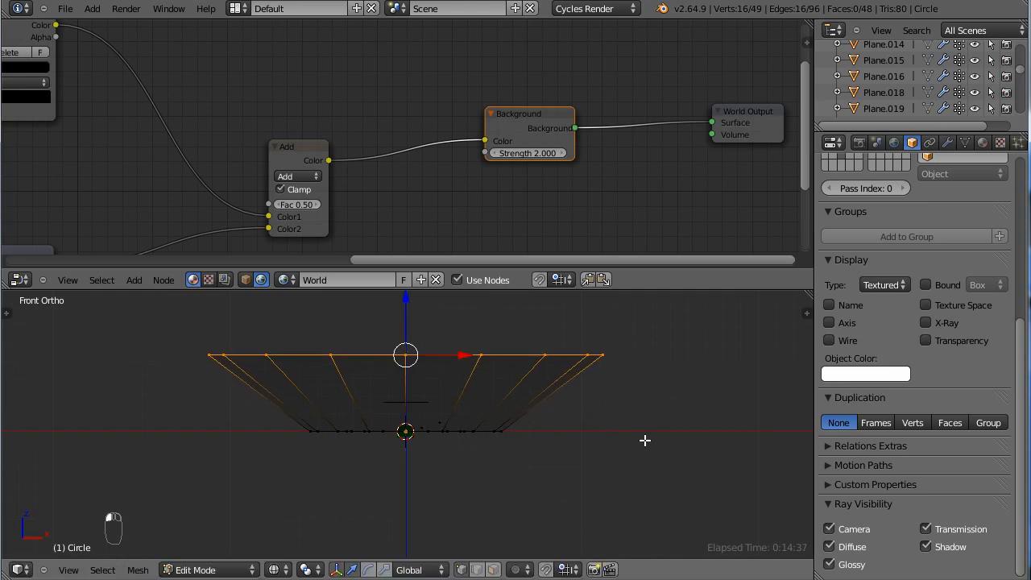
pyautogui.press('s')
pyautogui.click(666, 440)
pyautogui.press('Tab')
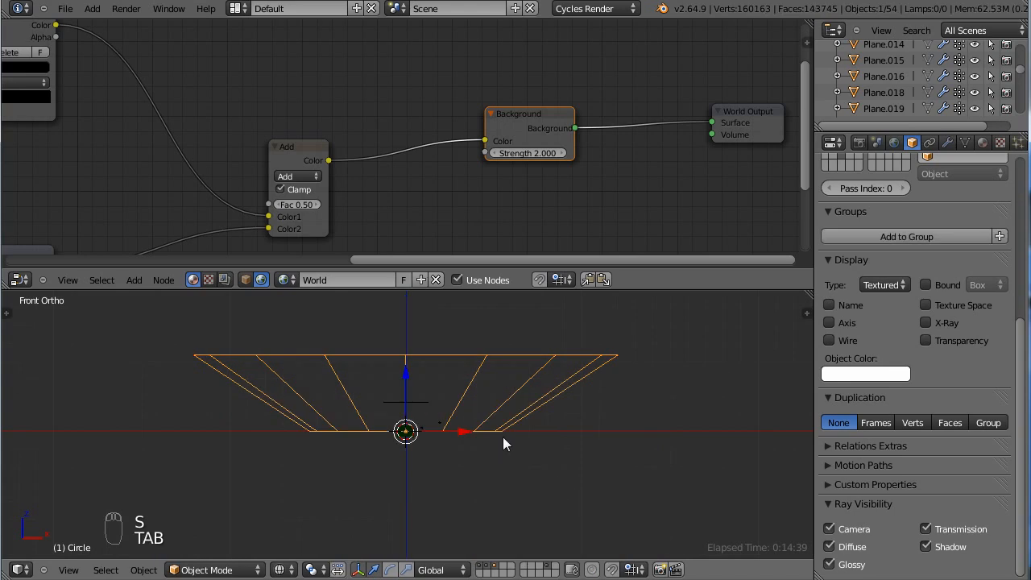
# Step: Lower the ground's raised rim in Edit Mode and scale it in to about 0.70 for a shallower bowl
pyautogui.moveTo(503, 436)
pyautogui.mouseDown(button='middle')
pyautogui.moveTo(481, 476)
pyautogui.moveTo(389, 486)
pyautogui.moveTo(336, 524)
pyautogui.moveTo(284, 468)
pyautogui.moveTo(571, 373)
pyautogui.mouseUp(button='middle')
pyautogui.press('z')
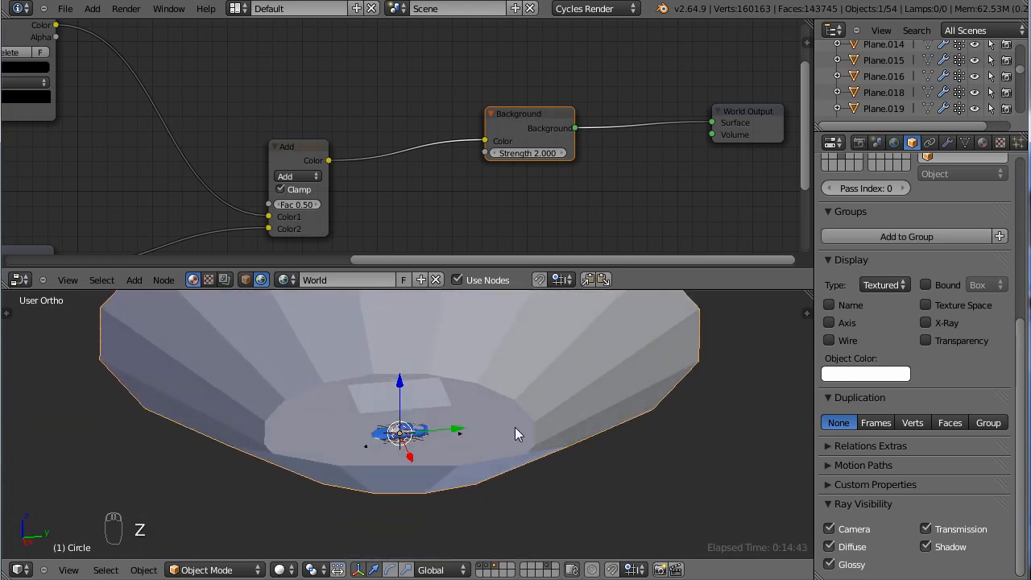
pyautogui.press('Tab')
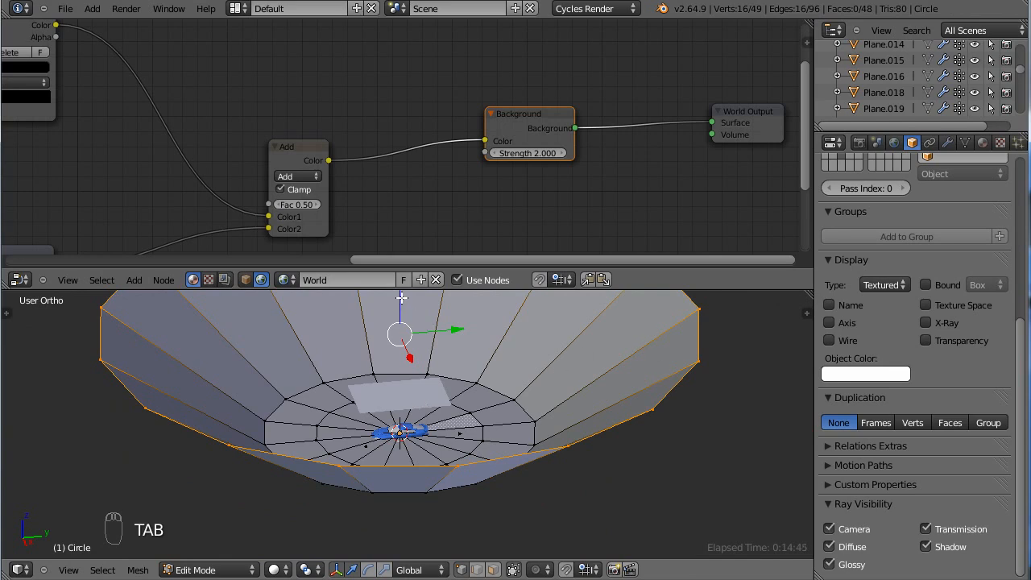
pyautogui.moveTo(401, 297); pyautogui.dragTo(403, 329)
pyautogui.press('s')
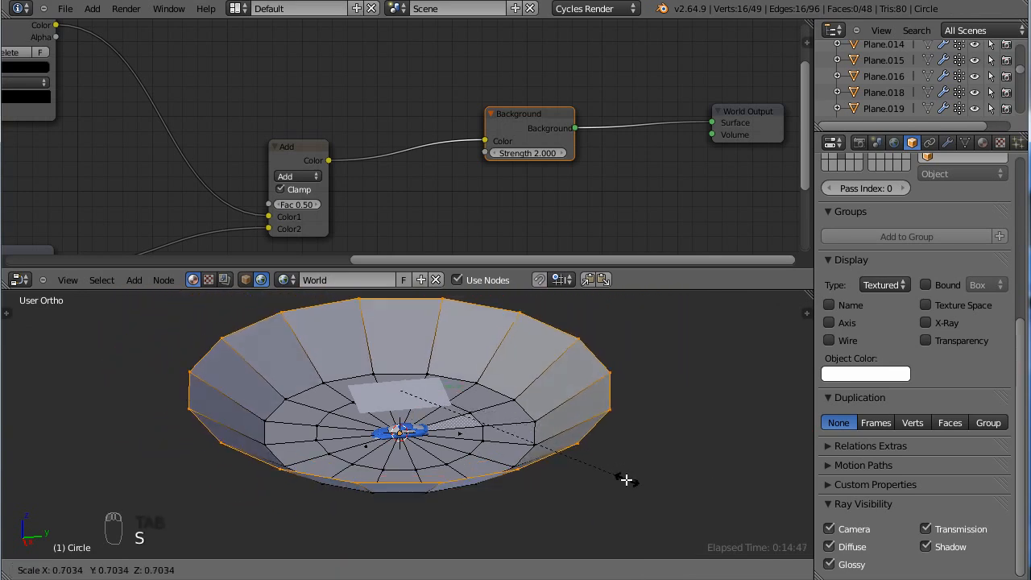
pyautogui.click(489, 448)
pyautogui.press('Tab')
# Step: Lower the whole circle object in the side view until its floor sits below the car's wheels
pyautogui.press('KP_3')
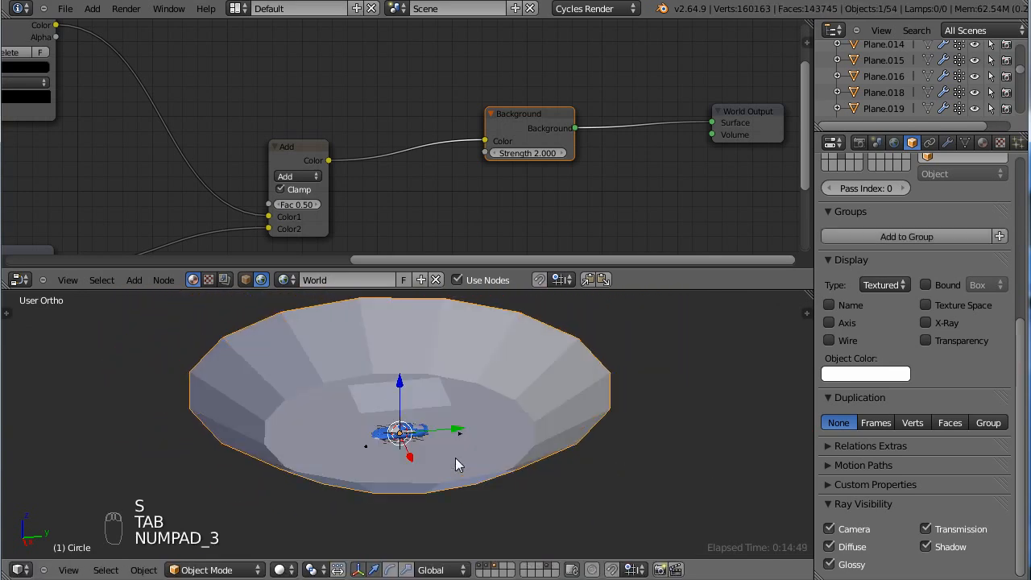
pyautogui.scroll(2, 419, 475)
pyautogui.scroll(4, 408, 453)
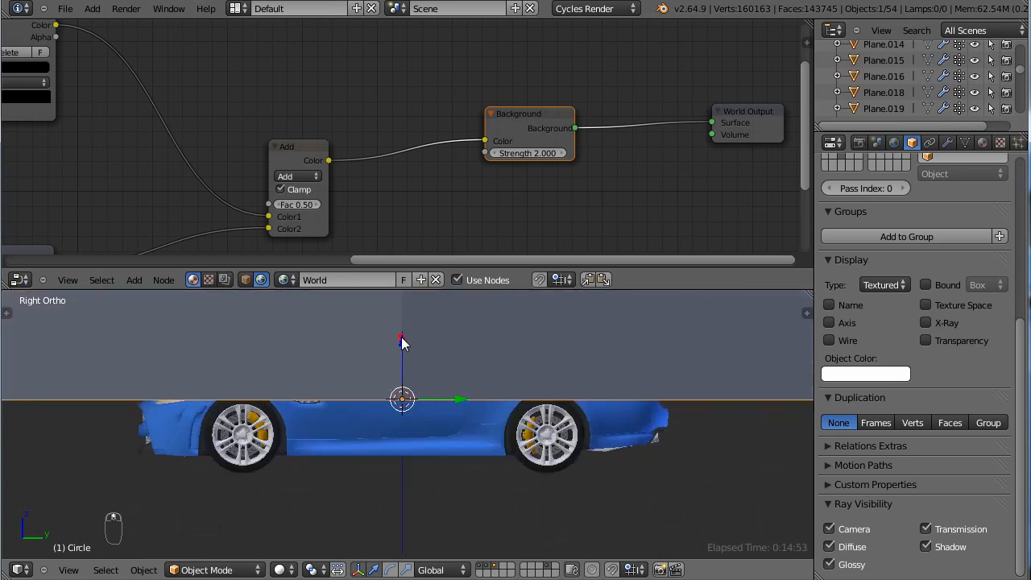
pyautogui.moveTo(402, 343); pyautogui.dragTo(405, 420)
pyautogui.press('z')
pyautogui.scroll(4, 392, 460)
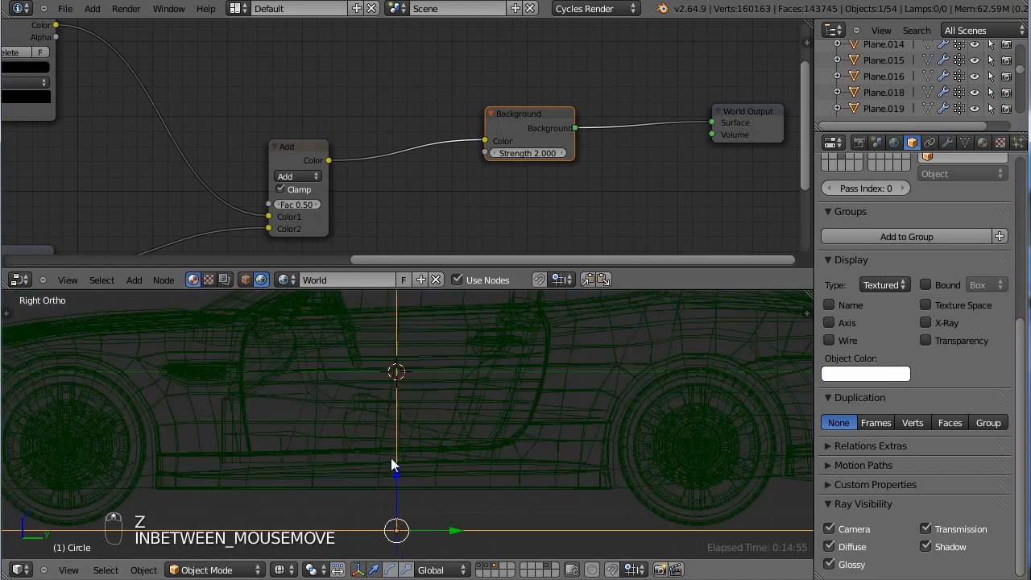
# Step: Raise the circle along Z in close-up wireframe until its floor lies just under the tyre
pyautogui.keyDown('shift'); pyautogui.moveTo(379, 484); pyautogui.dragTo(467, 380, button='middle'); pyautogui.keyUp('shift')
pyautogui.scroll(2, 470, 387)
pyautogui.keyDown('shift'); pyautogui.moveTo(441, 436); pyautogui.dragTo(806, 456, button='middle'); pyautogui.keyUp('shift')
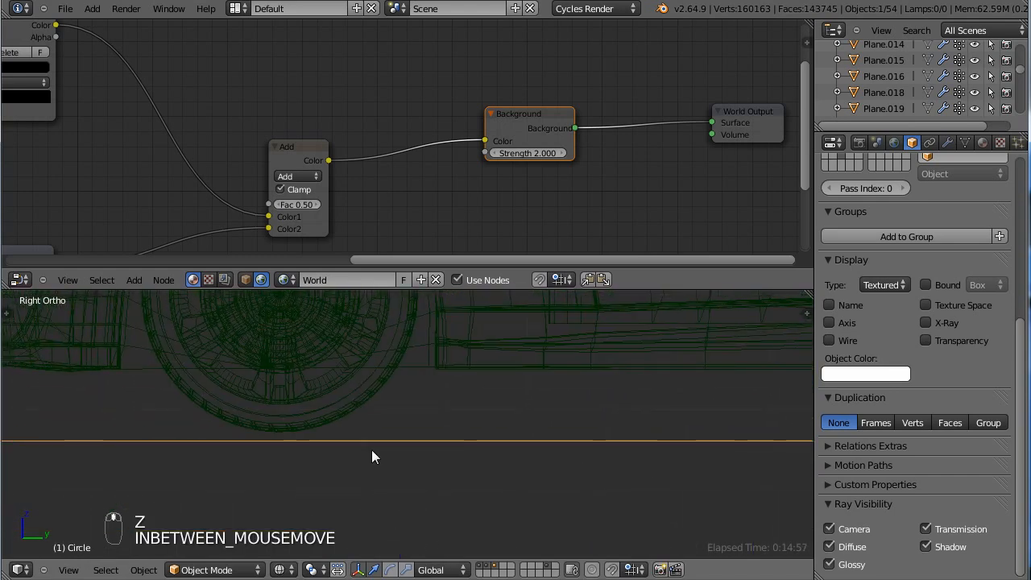
pyautogui.scroll(4, 372, 450)
pyautogui.moveTo(373, 439)
pyautogui.keyDown('shift'); pyautogui.mouseDown(button='middle')
pyautogui.moveTo(646, 455)
pyautogui.moveTo(240, 438)
pyautogui.moveTo(363, 448)
pyautogui.mouseUp(button='middle'); pyautogui.keyUp('shift')
pyautogui.scroll(4, 330, 448)
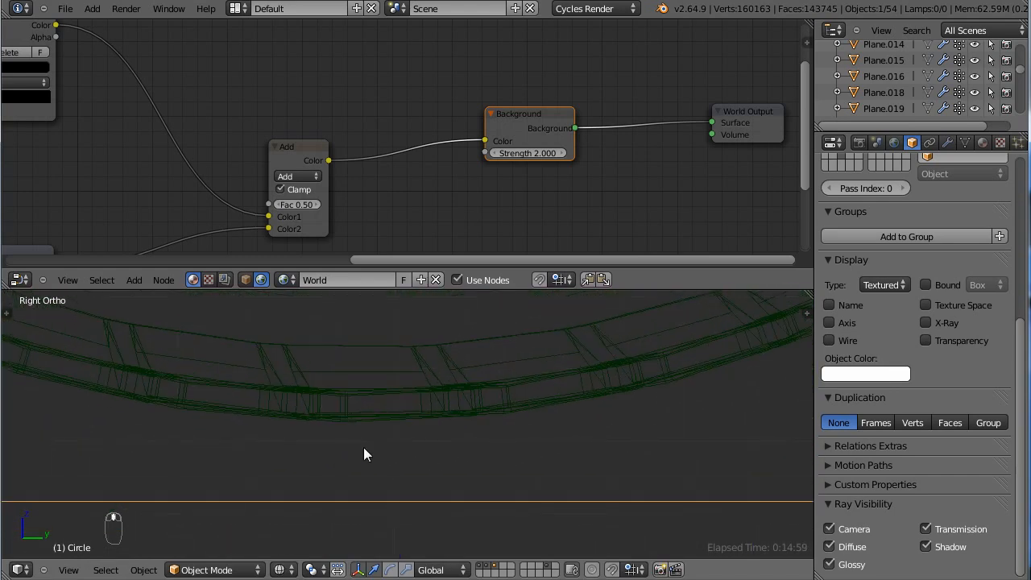
pyautogui.press('g')
pyautogui.press('z')
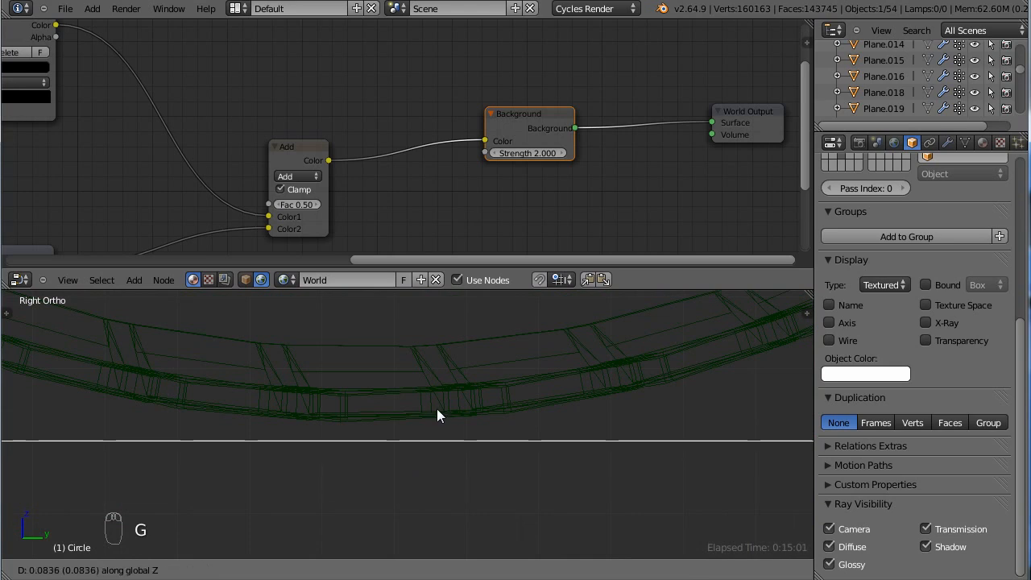
pyautogui.click(443, 390)
# Step: Fine-tune the circle's height in close-up so its floor touches the lowest edge of the tyre
pyautogui.scroll(-3, 442, 400)
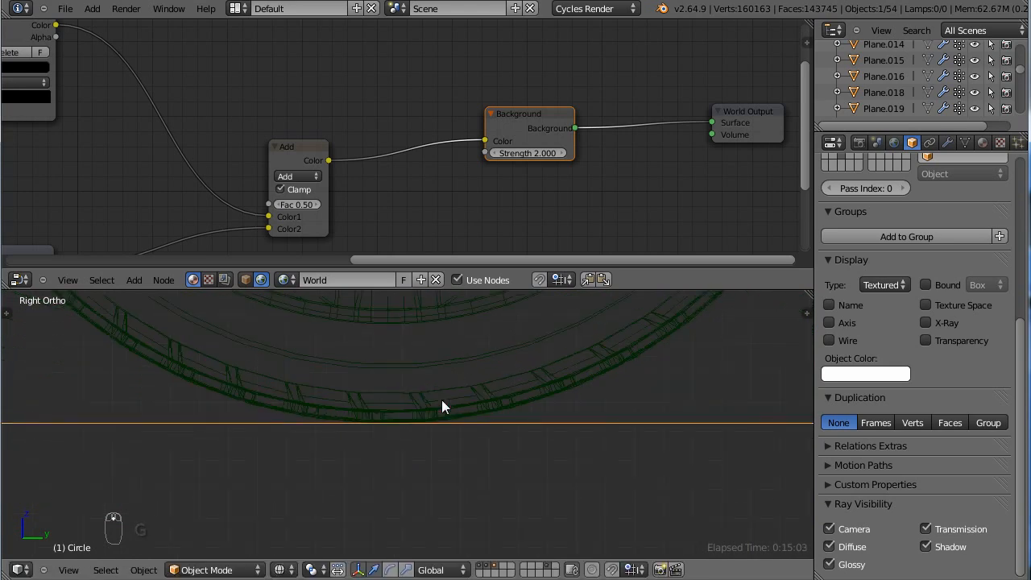
pyautogui.scroll(-6, 535, 440)
pyautogui.scroll(6, 307, 464)
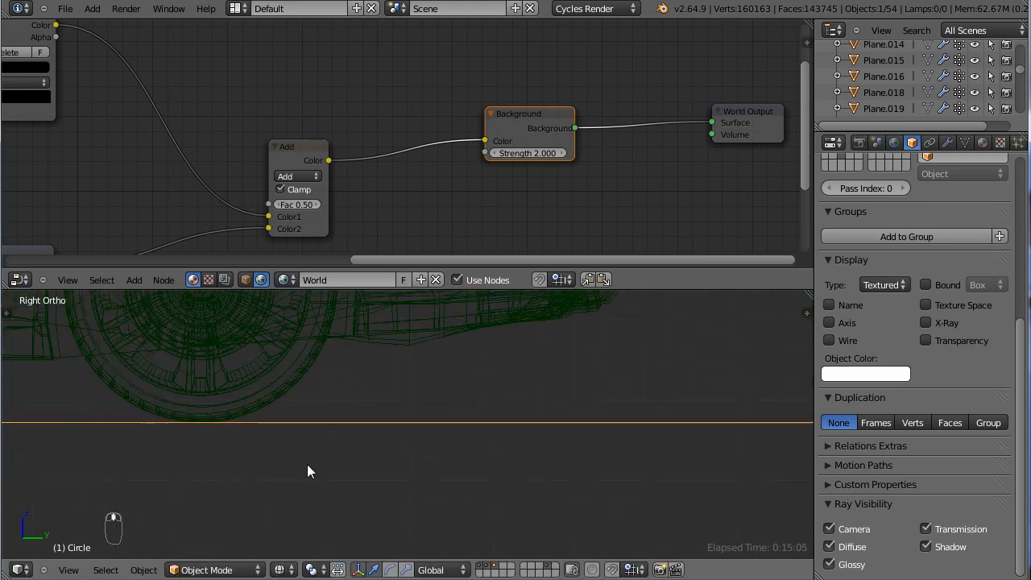
pyautogui.scroll(5, 415, 465)
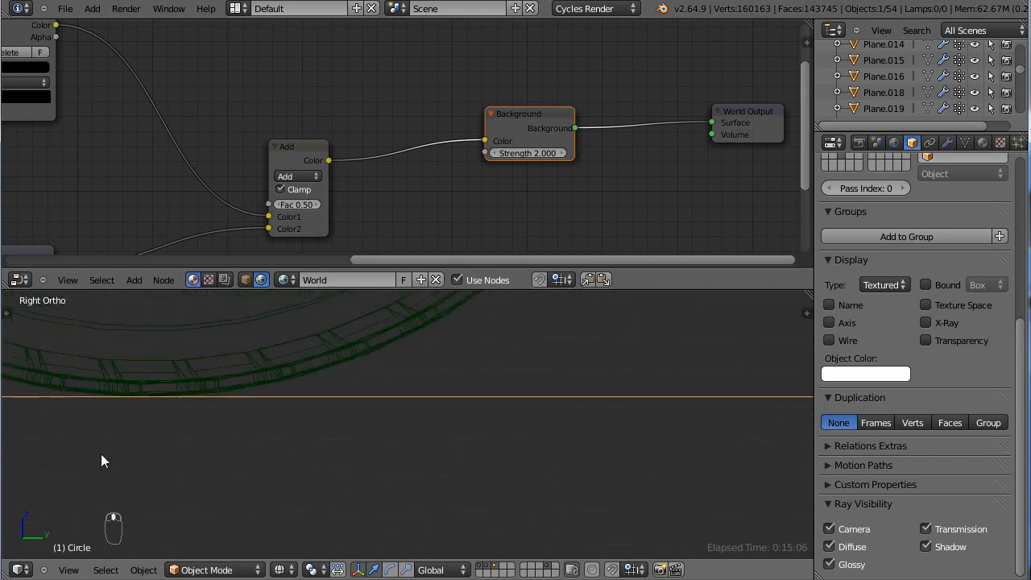
pyautogui.press('g')
pyautogui.click(500, 446)
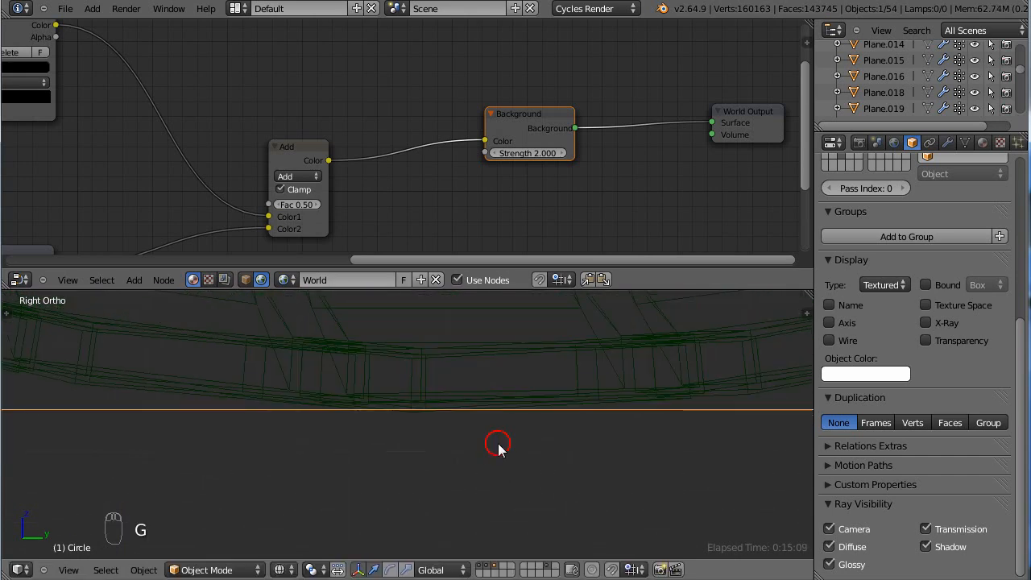
# Step: Check the studio ground around the car in solid shading, through the camera and from the front
pyautogui.scroll(-2, 451, 459)
pyautogui.scroll(-20, 449, 461)
pyautogui.press('z')
pyautogui.scroll(-6, 449, 463)
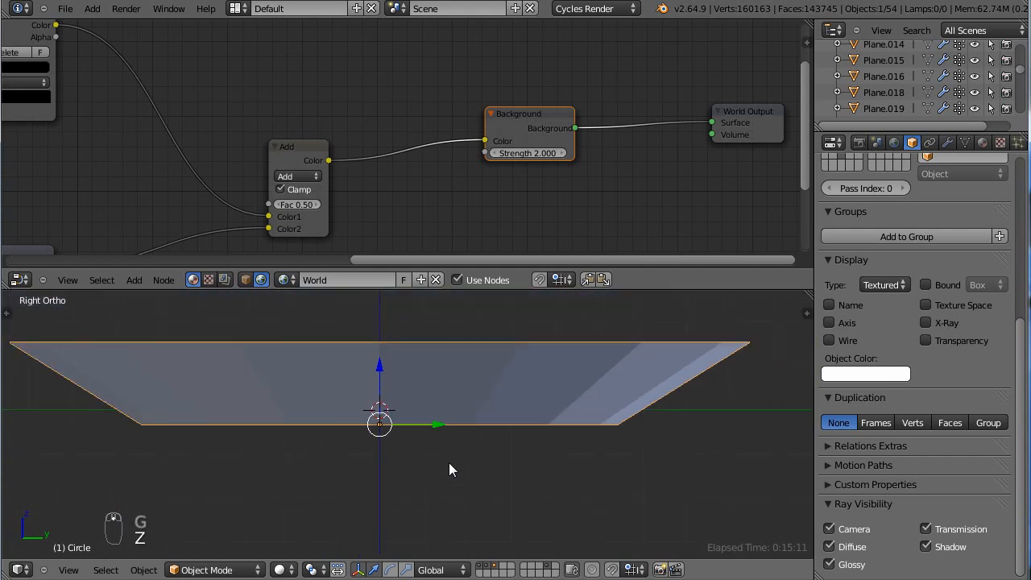
pyautogui.moveTo(448, 463)
pyautogui.mouseDown(button='middle')
pyautogui.moveTo(418, 484)
pyautogui.moveTo(464, 489)
pyautogui.moveTo(384, 499)
pyautogui.moveTo(479, 473)
pyautogui.mouseUp(button='middle')
pyautogui.scroll(5, 478, 473)
pyautogui.press('KP_0')
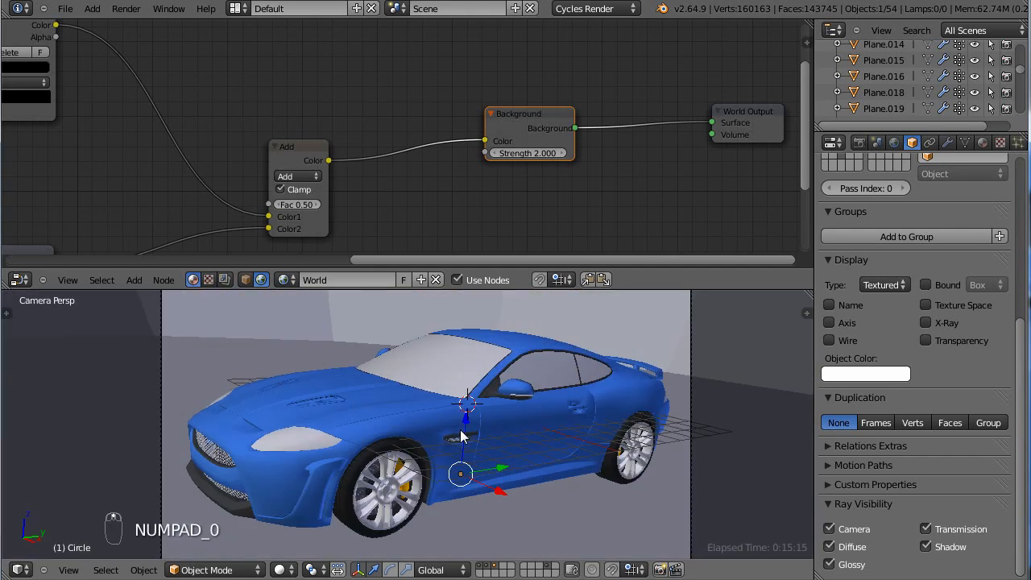
pyautogui.scroll(-5, 164, 386)
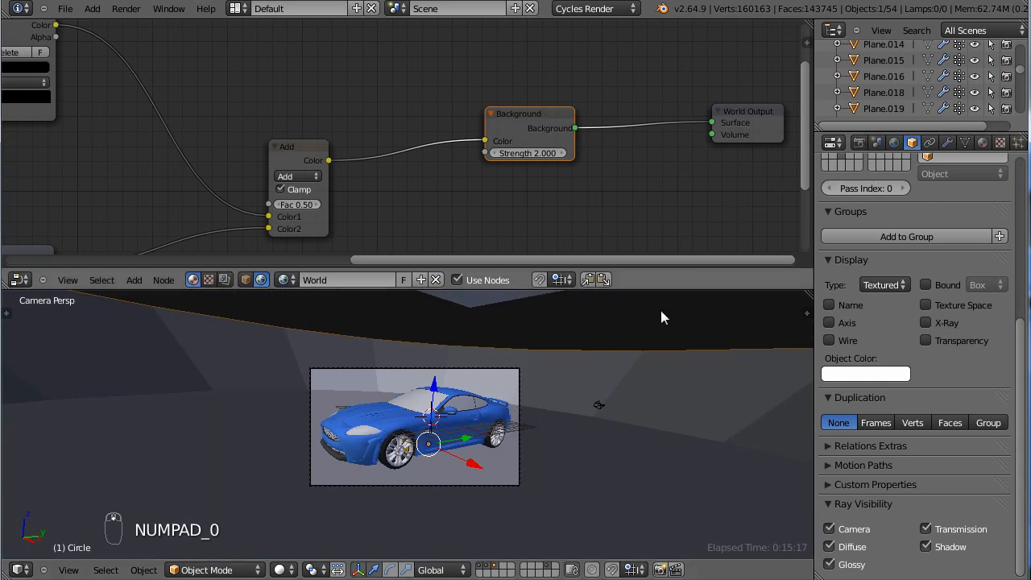
pyautogui.press('KP_1')
pyautogui.press('z')
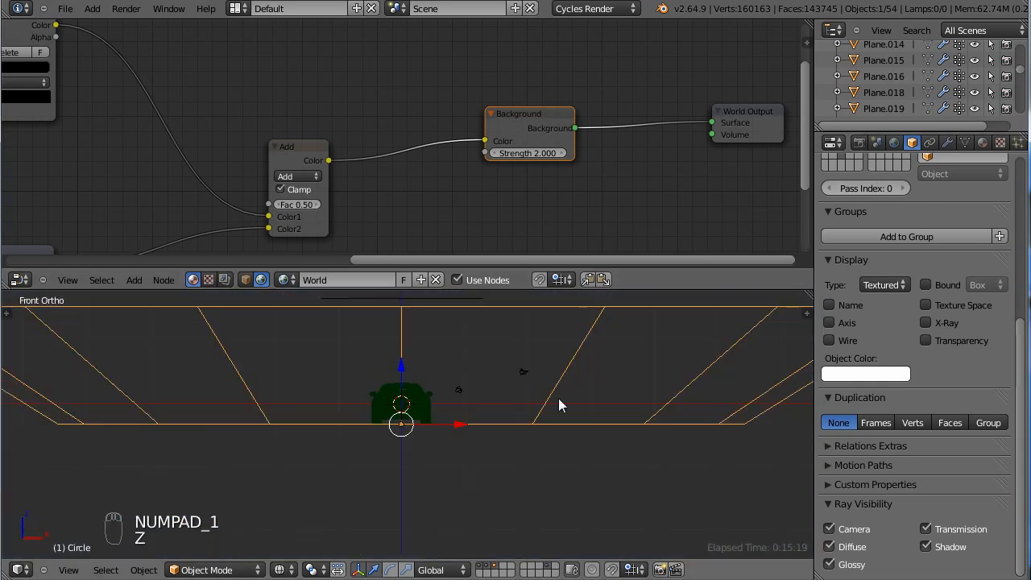
# Step: Add a Subdivision Surface modifier to the circle and set its view subdivisions to 2
pyautogui.click(947, 142)
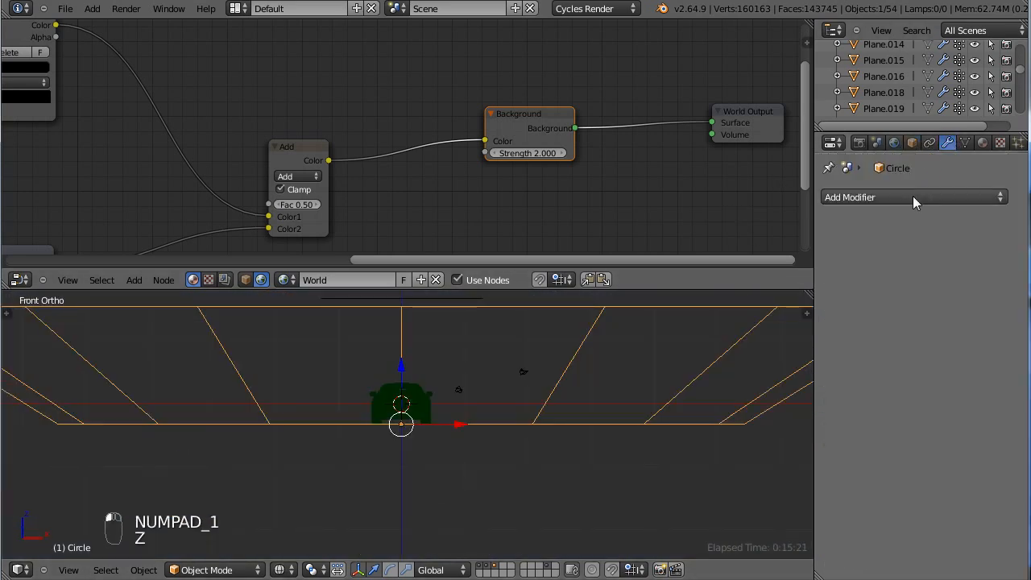
pyautogui.click(913, 197)
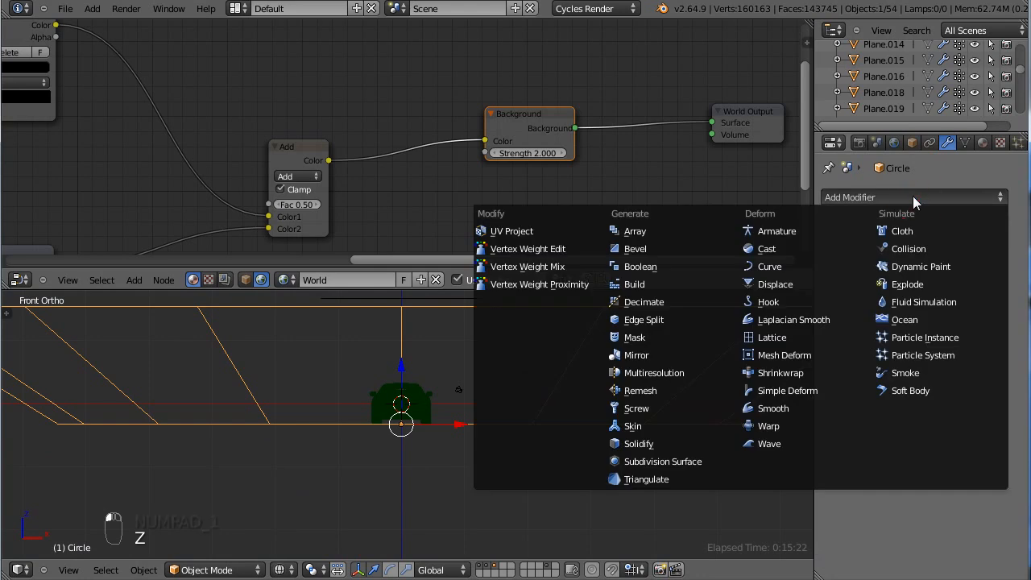
pyautogui.click(701, 461)
pyautogui.press('z')
pyautogui.moveTo(483, 436); pyautogui.dragTo(495, 428, button='middle')
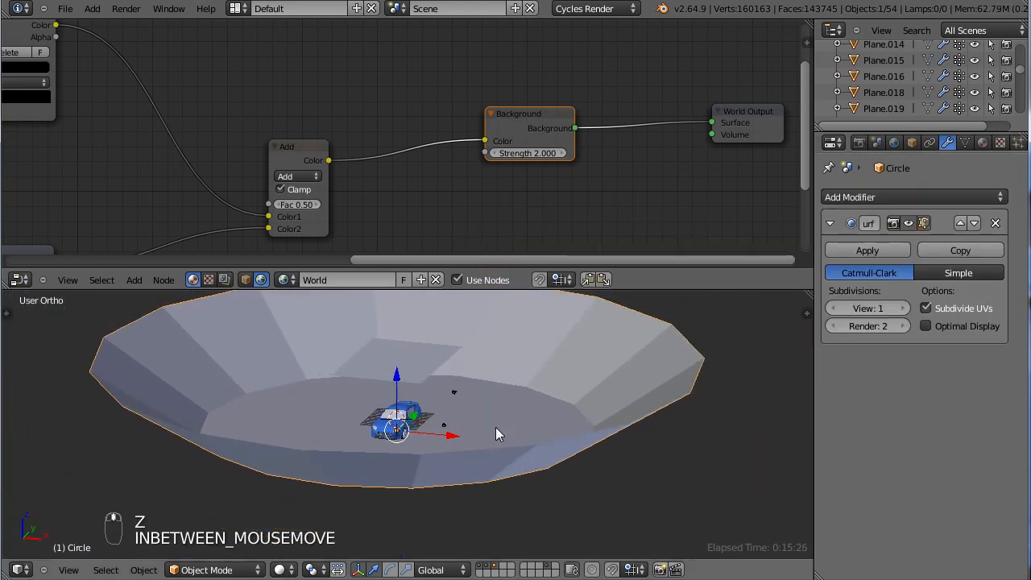
pyautogui.click(903, 308)
pyautogui.press('z')
pyautogui.press('z')
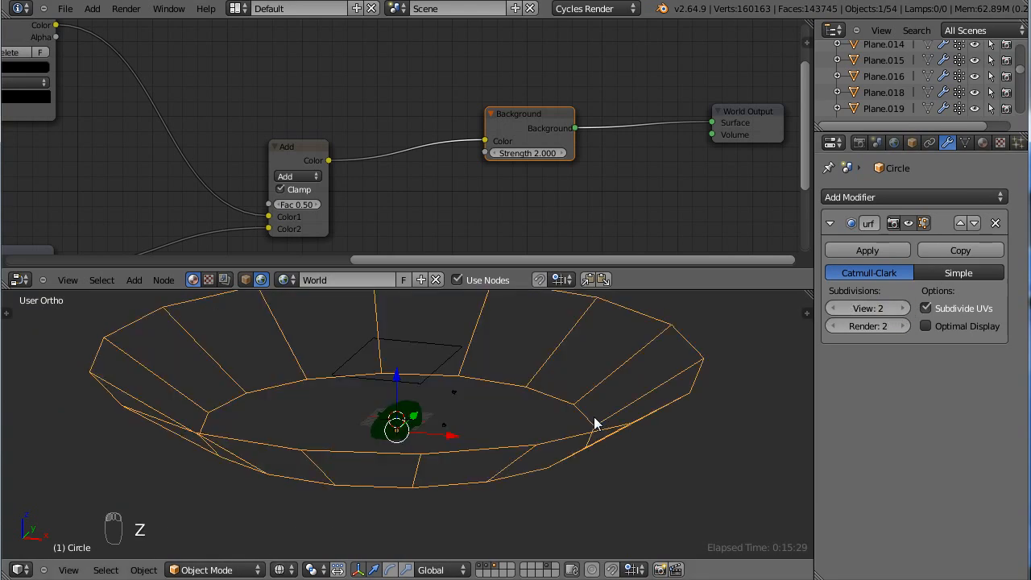
# Step: Turn off Simplify in the scene settings so subdivision is no longer limited
pyautogui.click(877, 142)
pyautogui.click(840, 307)
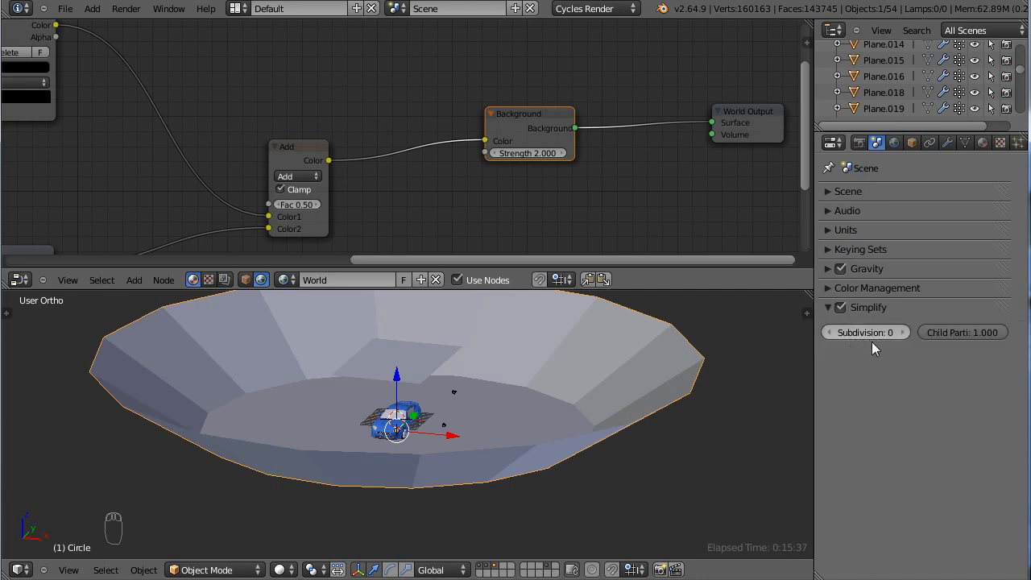
pyautogui.click(839, 308)
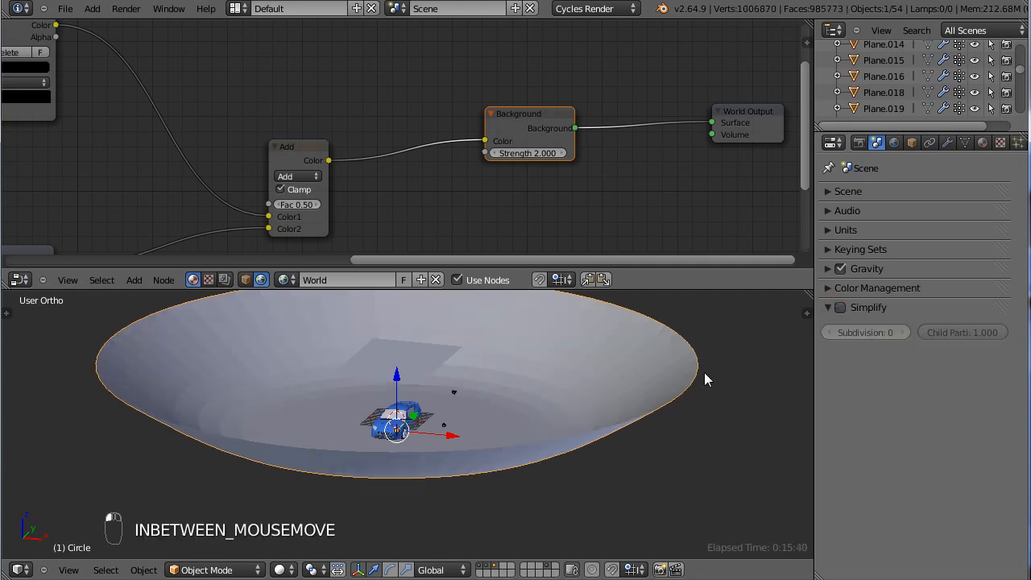
# Step: Set the circle's Subdivision Surface view level to 3 and raise its render level by one
pyautogui.click(946, 143)
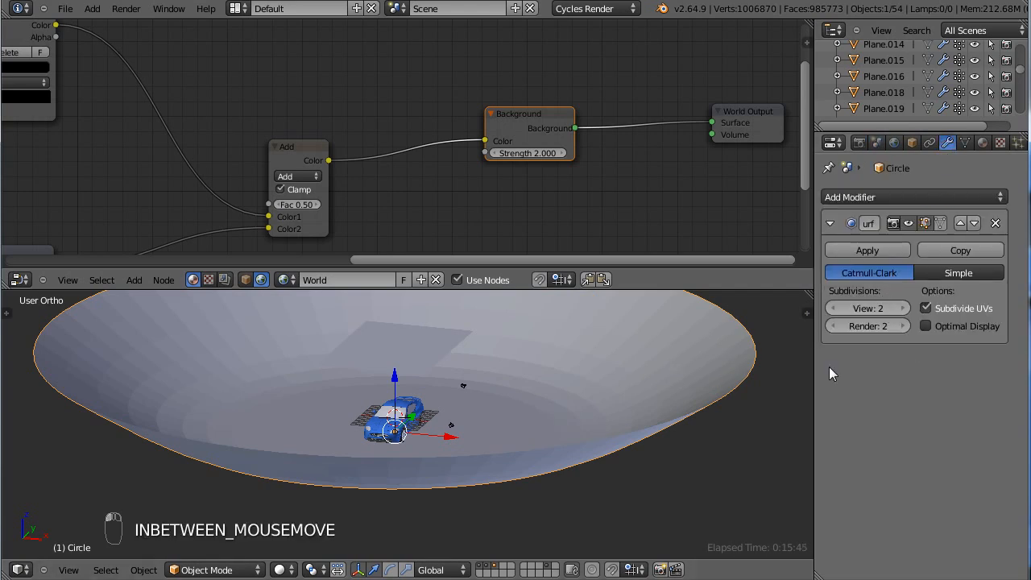
pyautogui.click(900, 308)
pyautogui.click(904, 326)
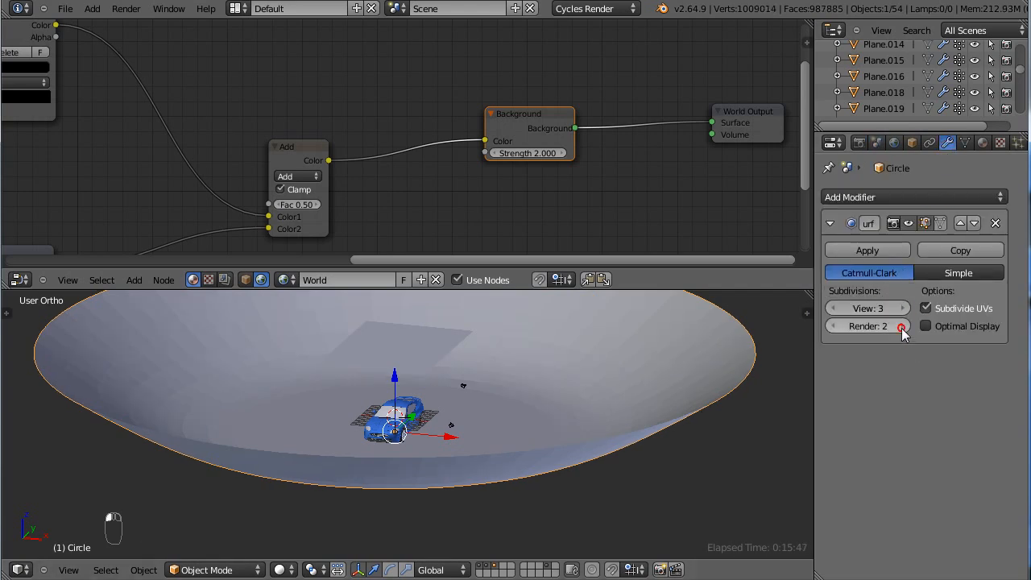
# Step: Apply smooth shading to the circle that forms the studio ground
pyautogui.press('t')
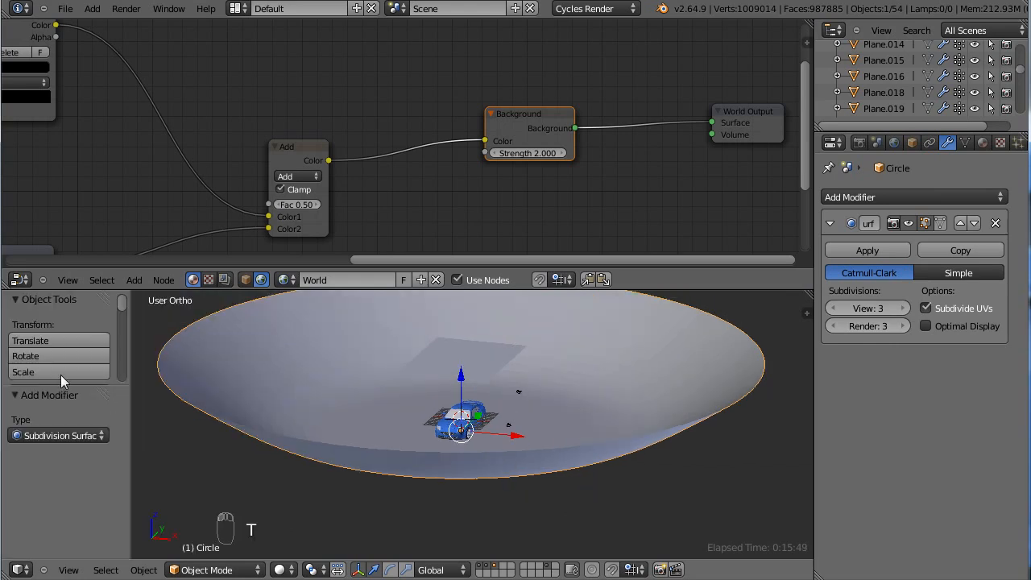
pyautogui.scroll(-8, 66, 349)
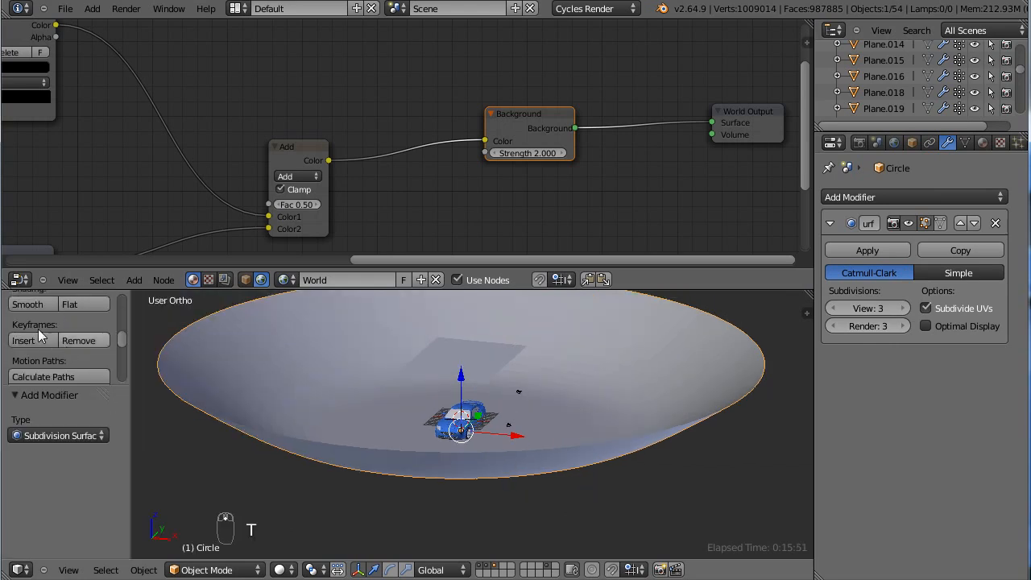
pyautogui.scroll(2, 38, 330)
pyautogui.click(34, 336)
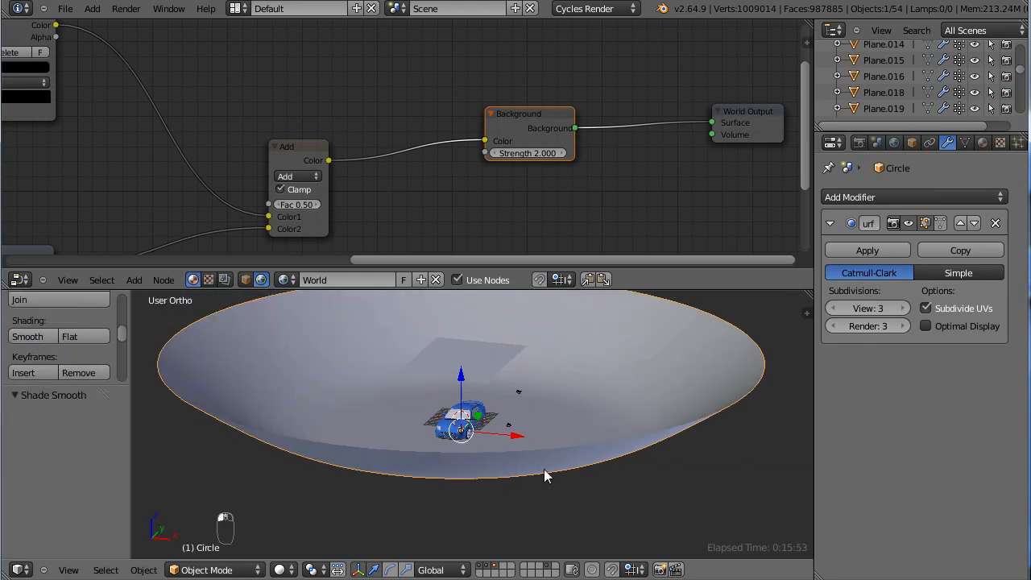
pyautogui.press('t')
# Step: Deselect everything and preview the car on the studio ground through the camera in Rendered shading
pyautogui.press('KP_0')
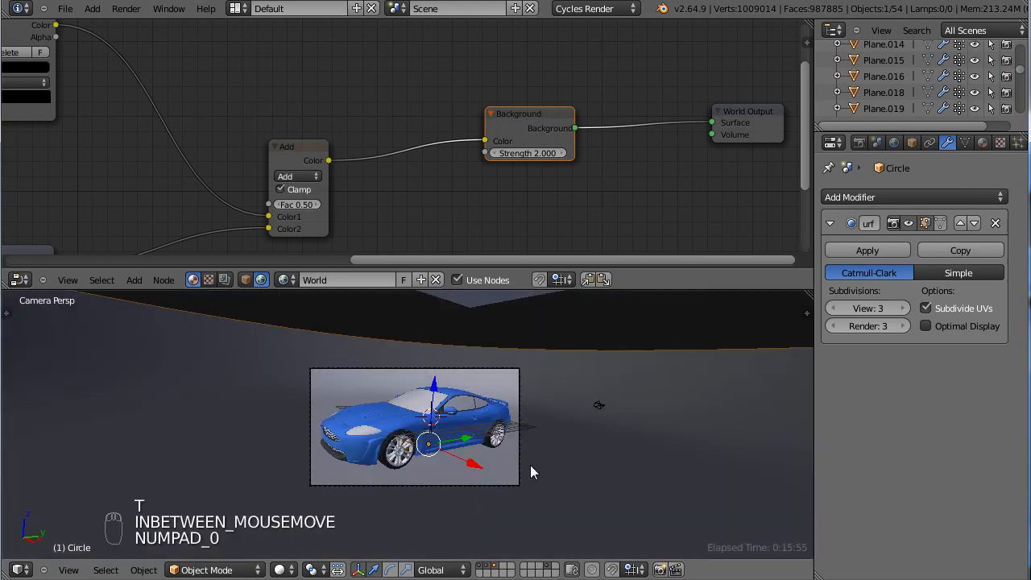
pyautogui.scroll(2, 492, 395)
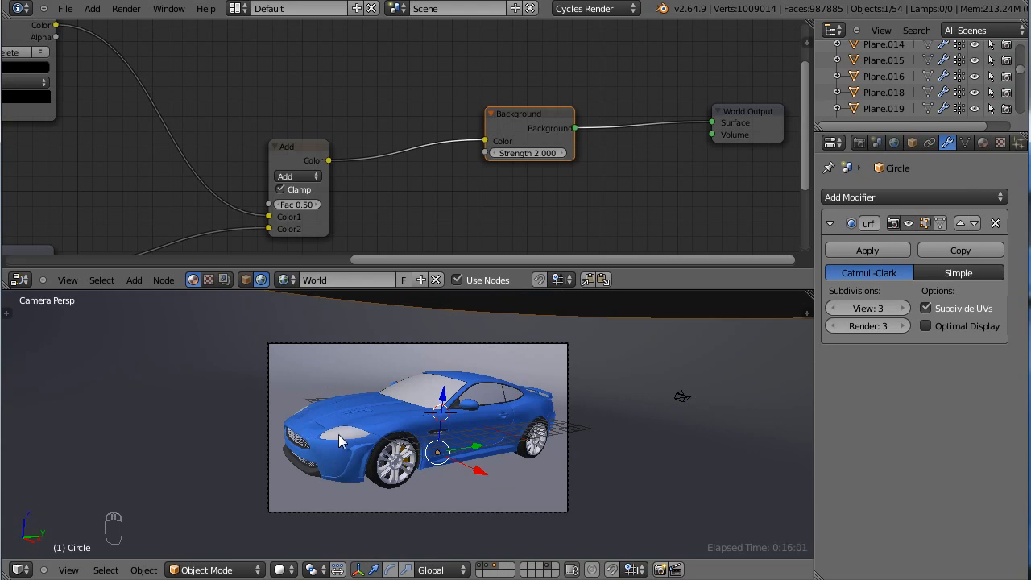
pyautogui.press('a')
pyautogui.click(292, 572)
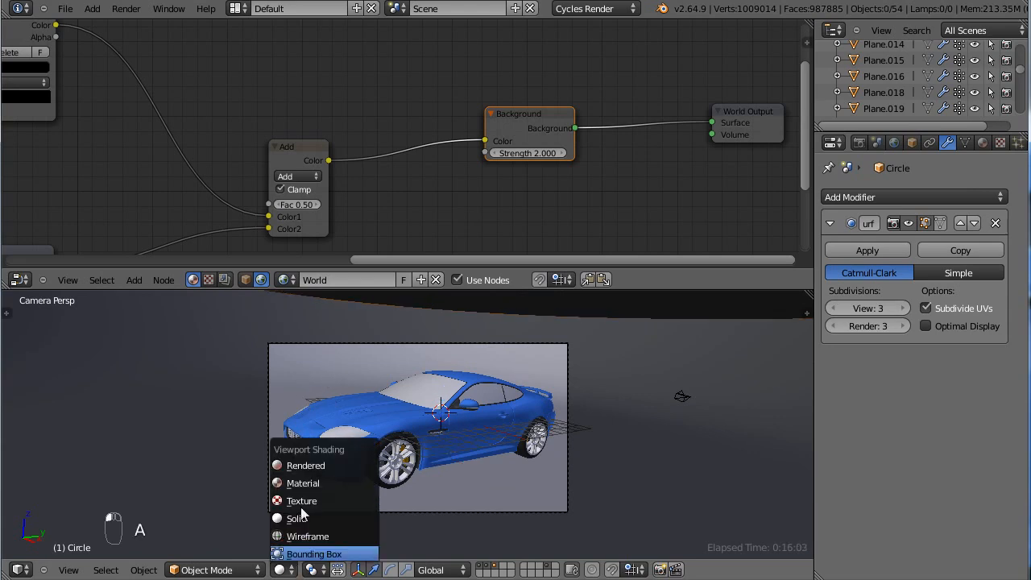
pyautogui.click(306, 466)
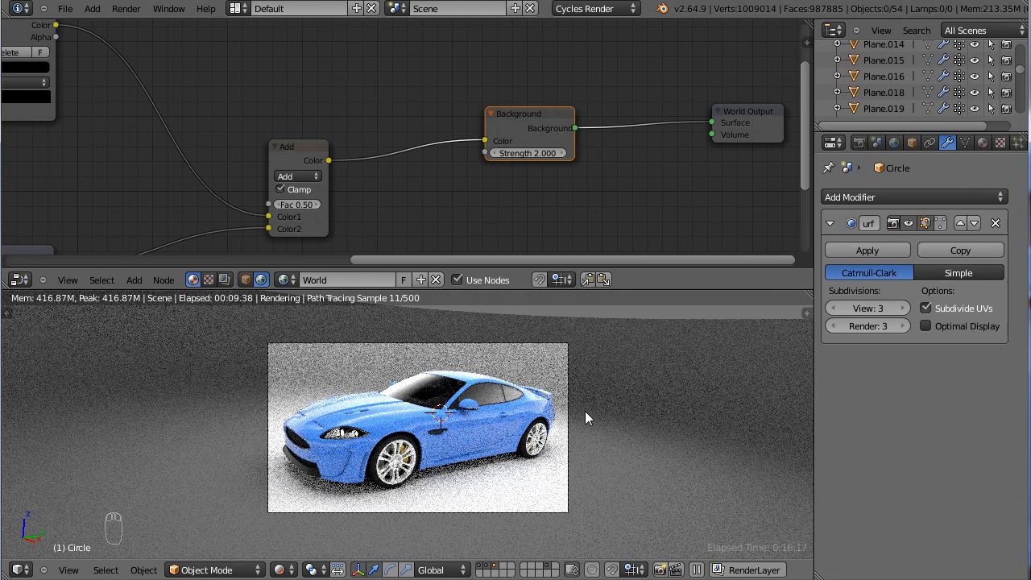
# Step: Disable Glossy and Transmission ray visibility for the ground circle
pyautogui.scroll(2, 580, 440)
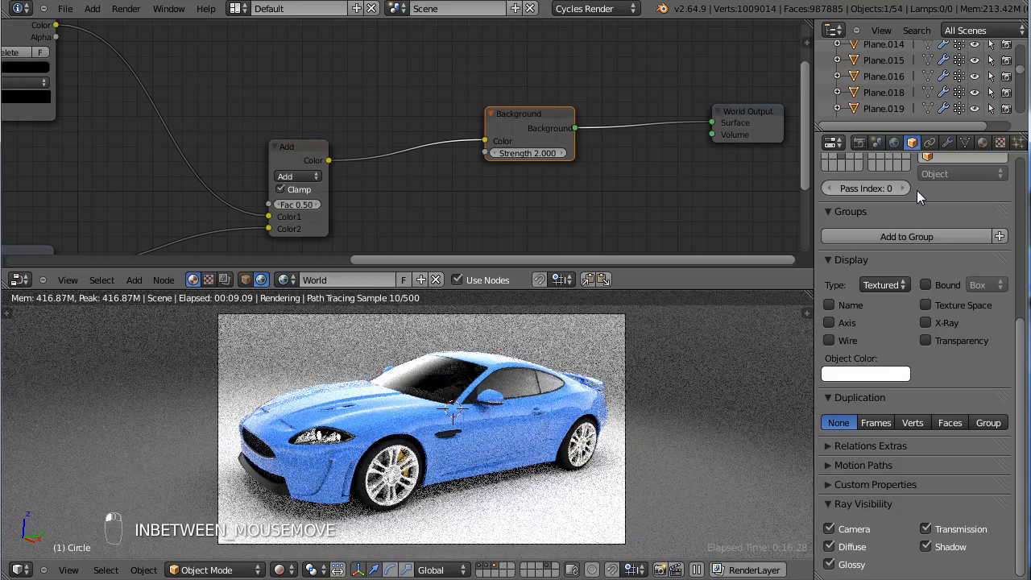
pyautogui.click(830, 564)
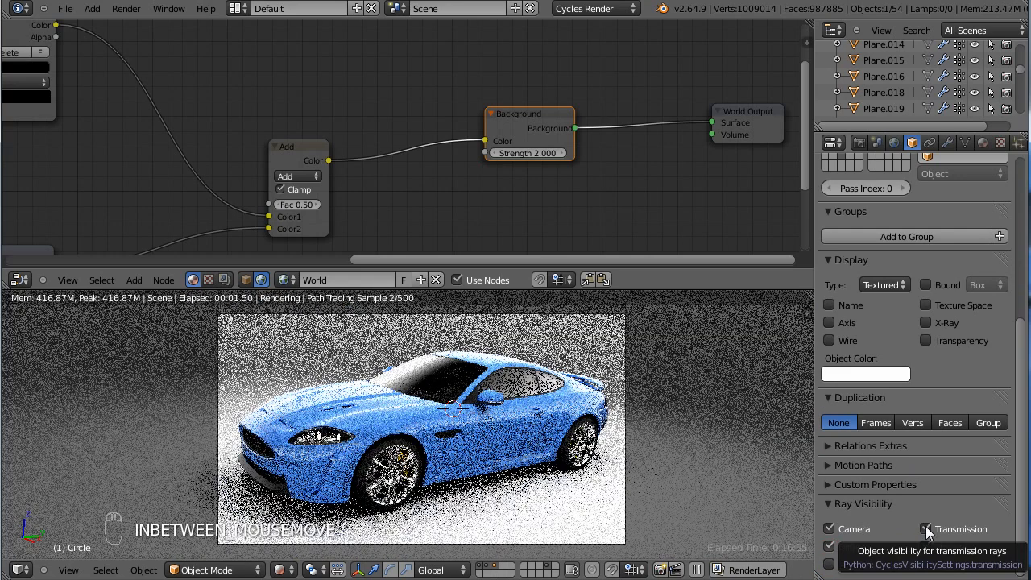
pyautogui.click(926, 529)
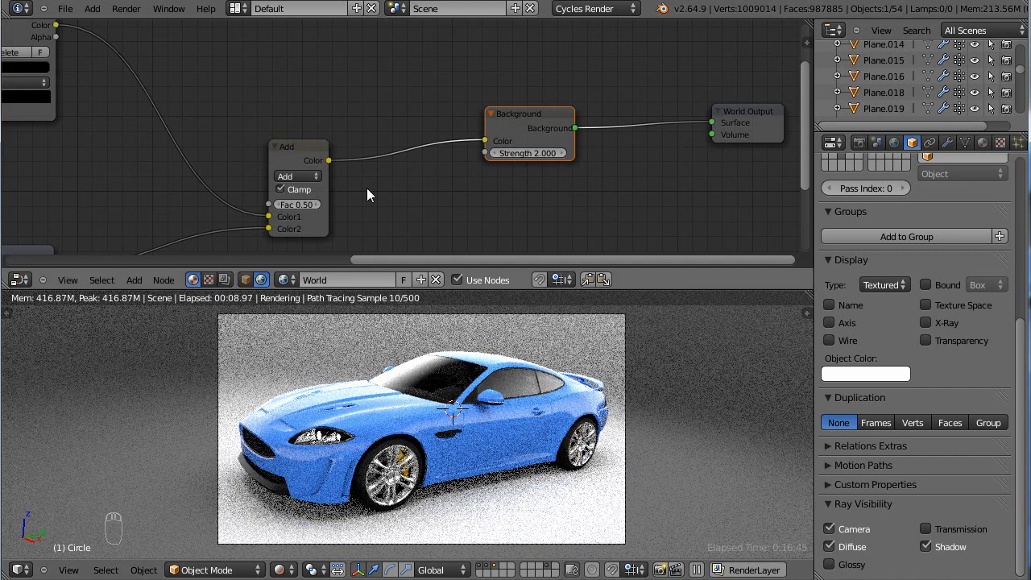
# Step: Create a new material for the circle and darken its Diffuse BSDF color to a grey of about 0.304
pyautogui.moveTo(368, 190); pyautogui.dragTo(424, 122, button='middle')
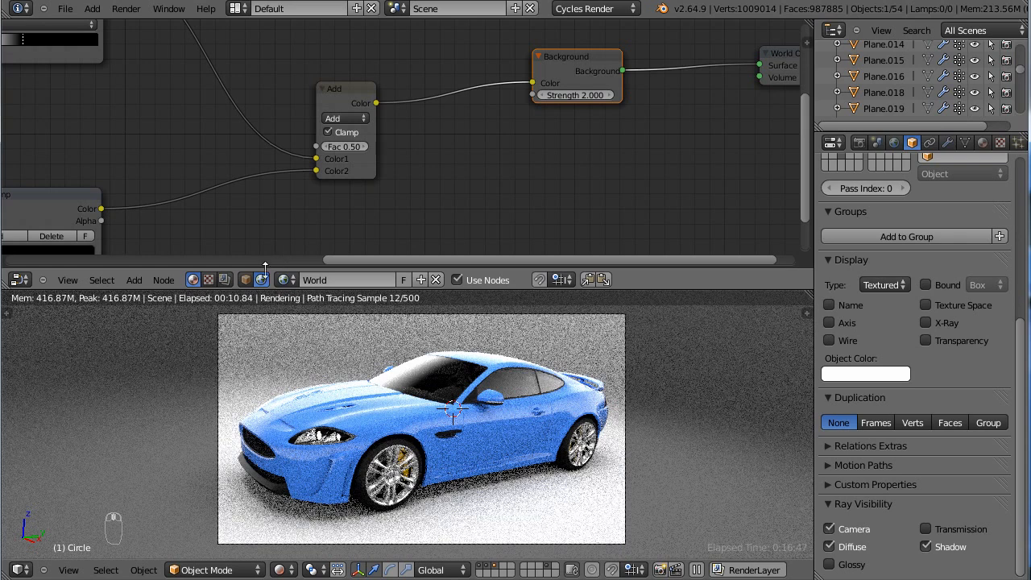
pyautogui.click(245, 279)
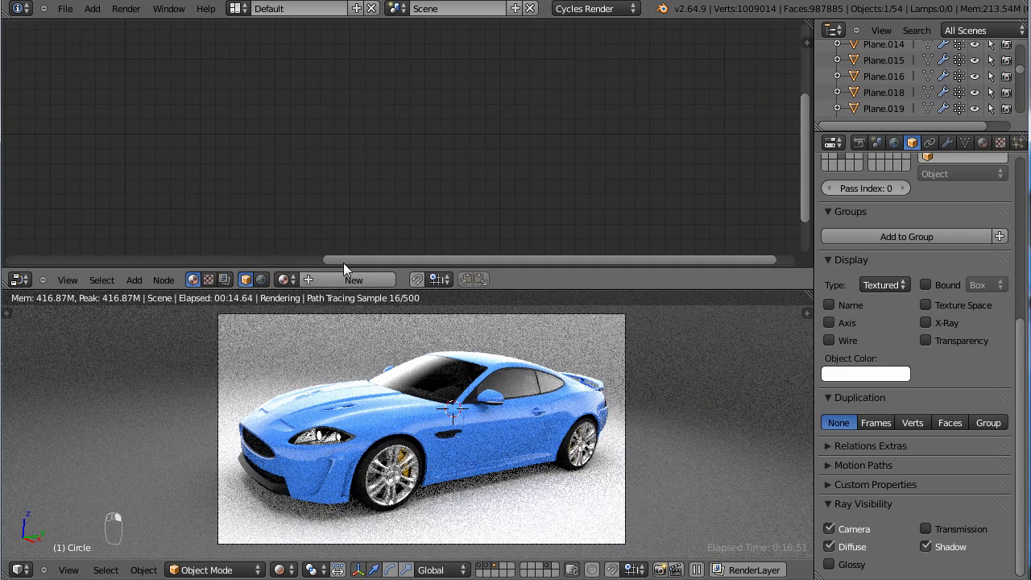
pyautogui.click(320, 278)
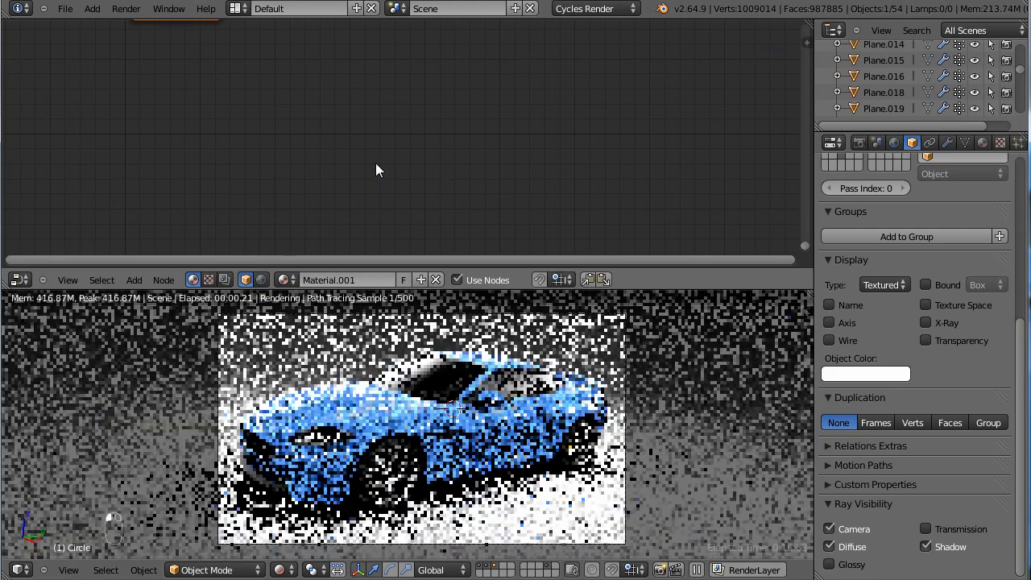
pyautogui.press('Home')
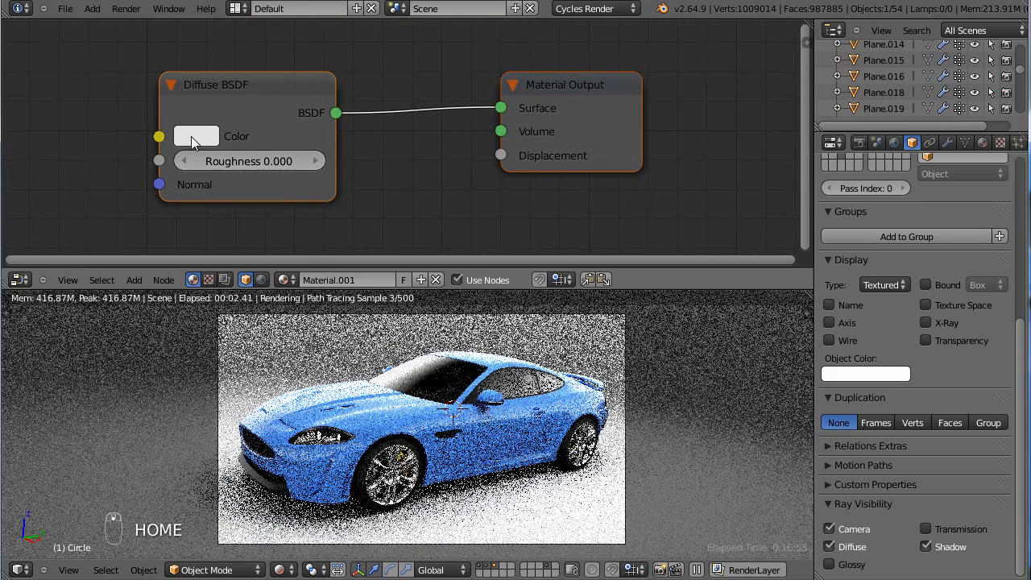
pyautogui.click(193, 139)
pyautogui.moveTo(385, 242)
pyautogui.mouseDown()
pyautogui.moveTo(382, 251)
pyautogui.moveTo(374, 231)
pyautogui.mouseUp()
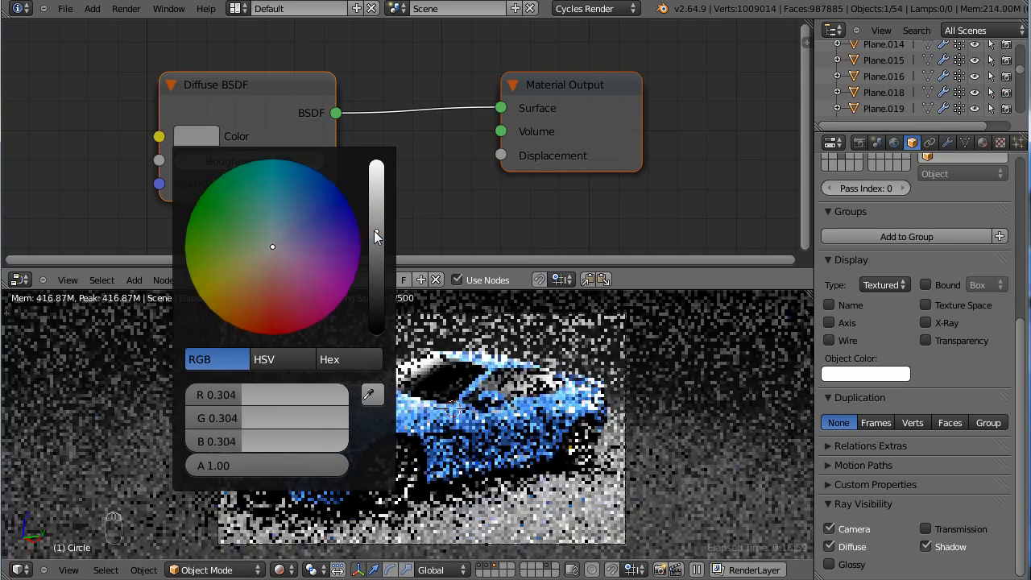
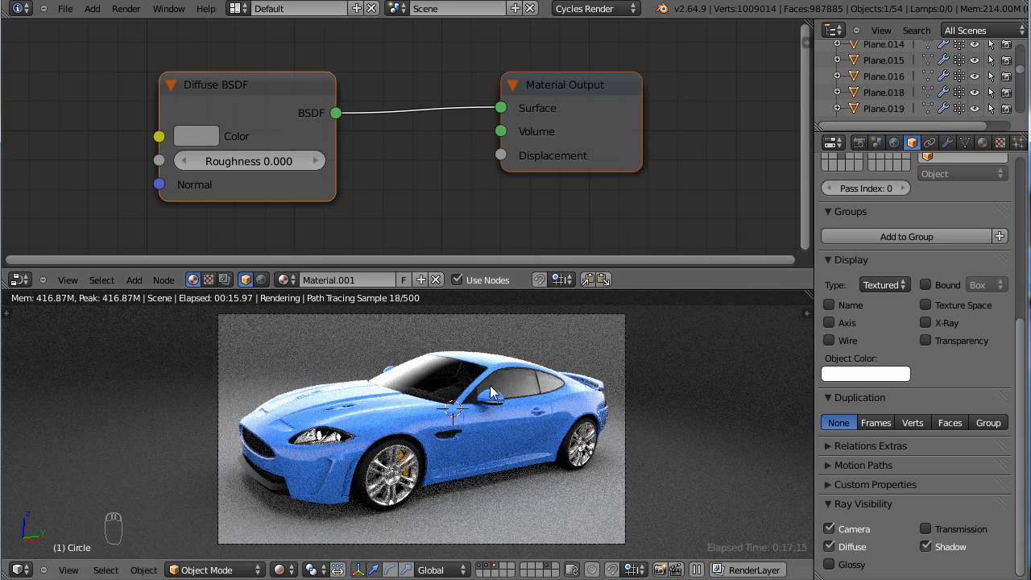
# Step: Return the viewport to Solid shading and set the render resolution percentage to 40%
pyautogui.click(279, 570)
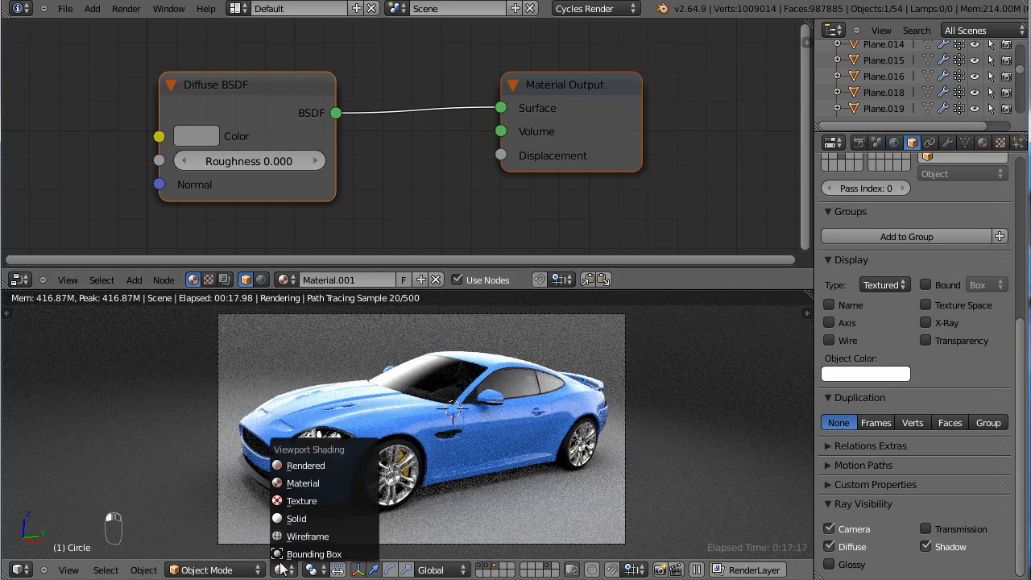
pyautogui.click(281, 519)
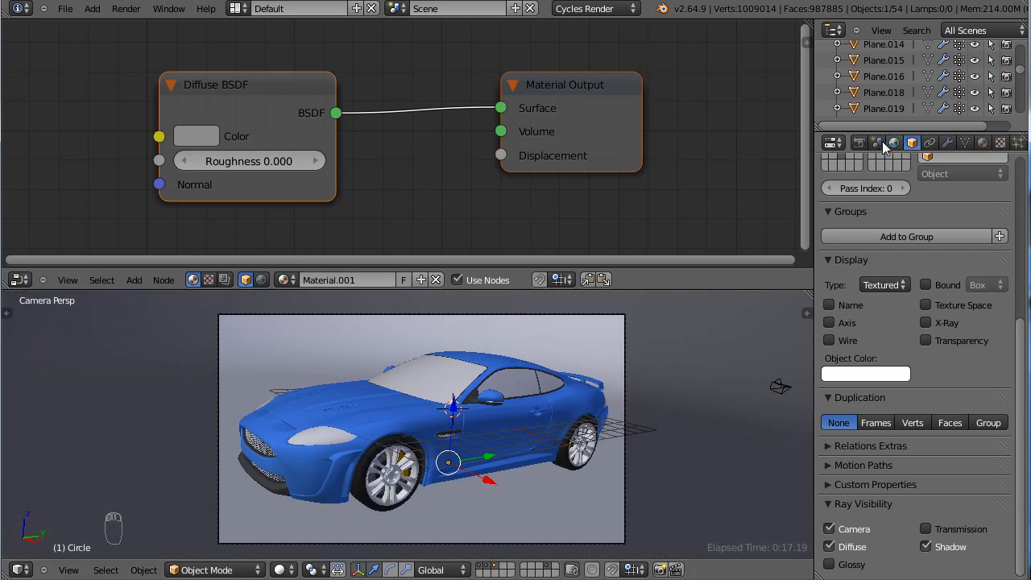
pyautogui.click(859, 144)
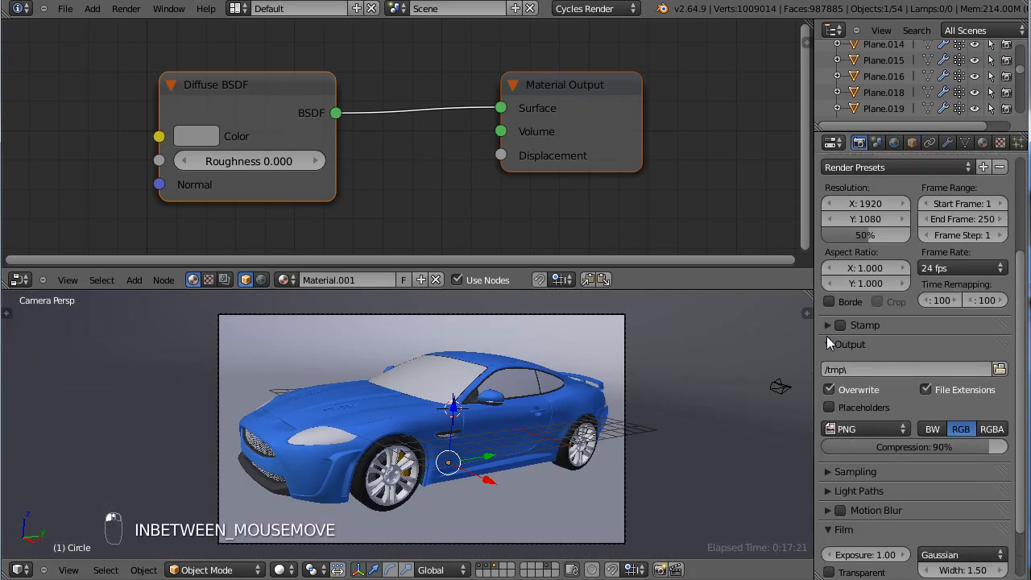
pyautogui.scroll(2, 895, 299)
pyautogui.scroll(-2, 849, 435)
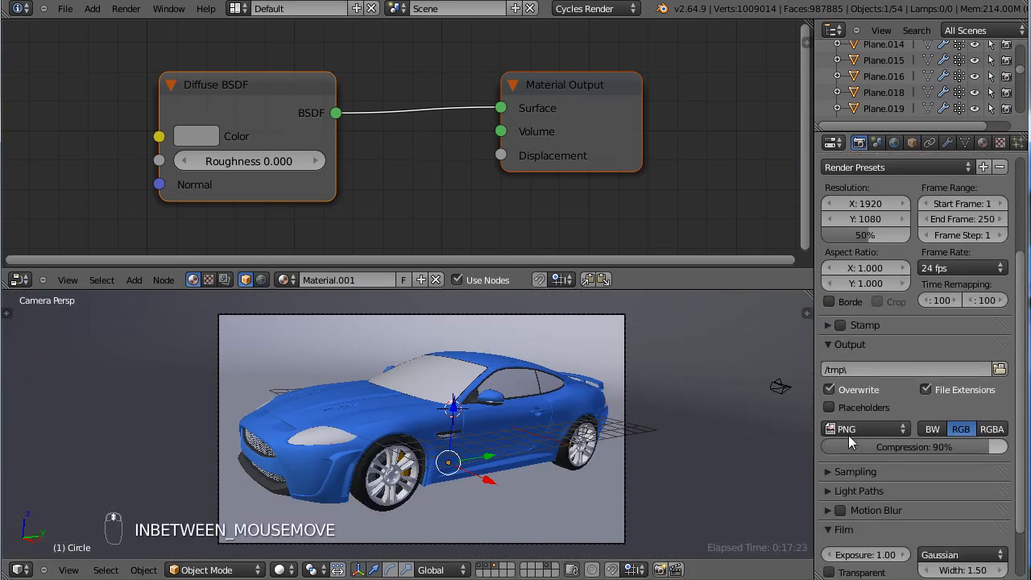
pyautogui.click(866, 235)
pyautogui.write('25')
pyautogui.press('Return')
pyautogui.moveTo(868, 239); pyautogui.dragTo(835, 246)
pyautogui.write('40')
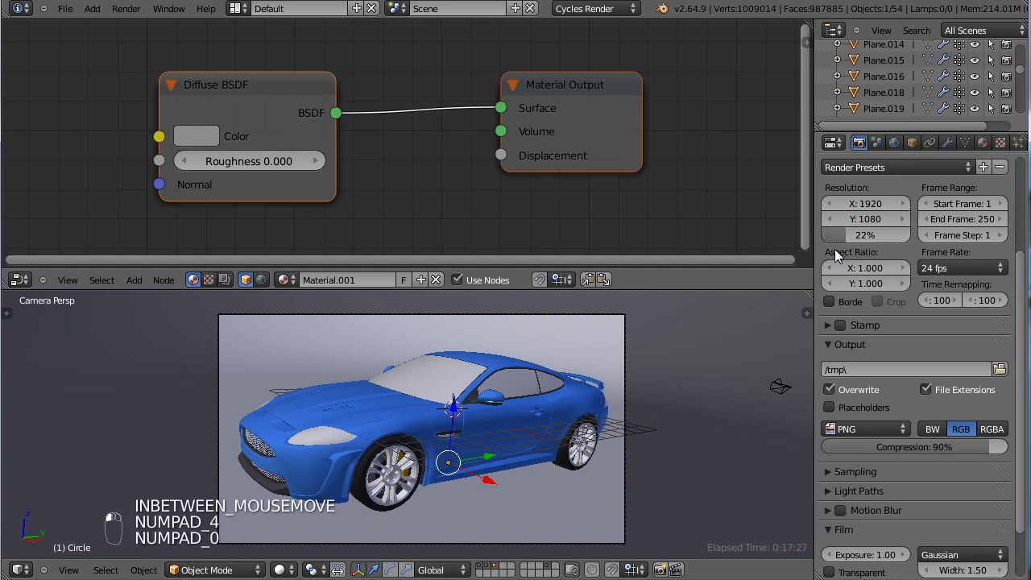
pyautogui.press('Return')
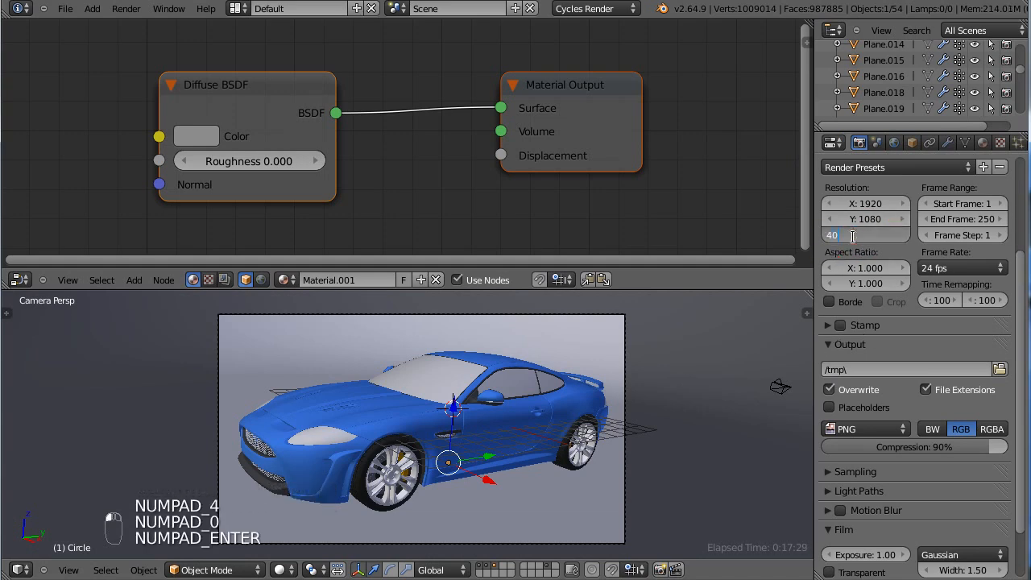
# Step: Set the maximum light path bounces to 2
pyautogui.click(829, 491)
pyautogui.scroll(-2, 928, 478)
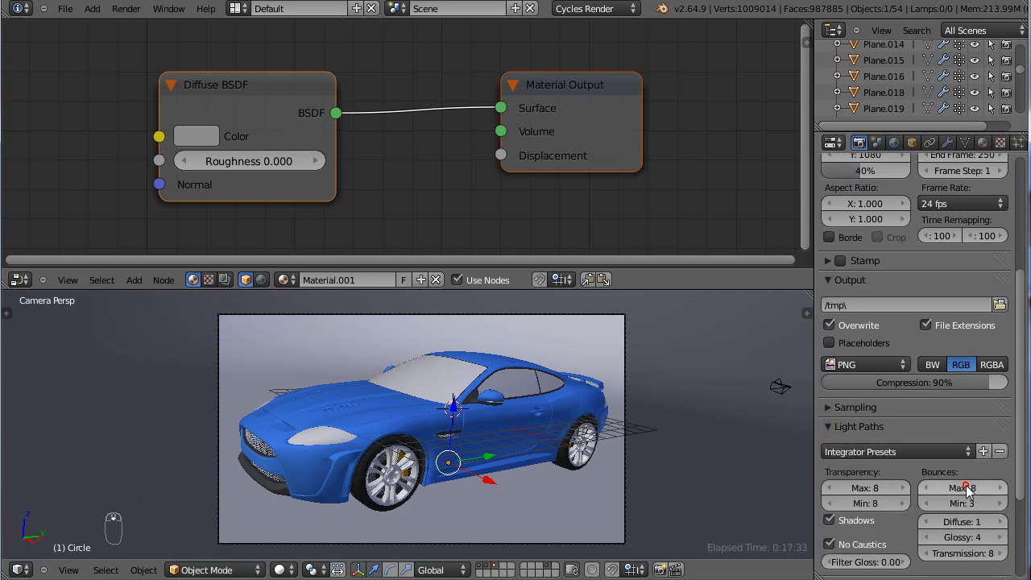
pyautogui.click(962, 488)
pyautogui.write('2')
pyautogui.press('Return')
# Step: Set the render samples to 50
pyautogui.click(846, 409)
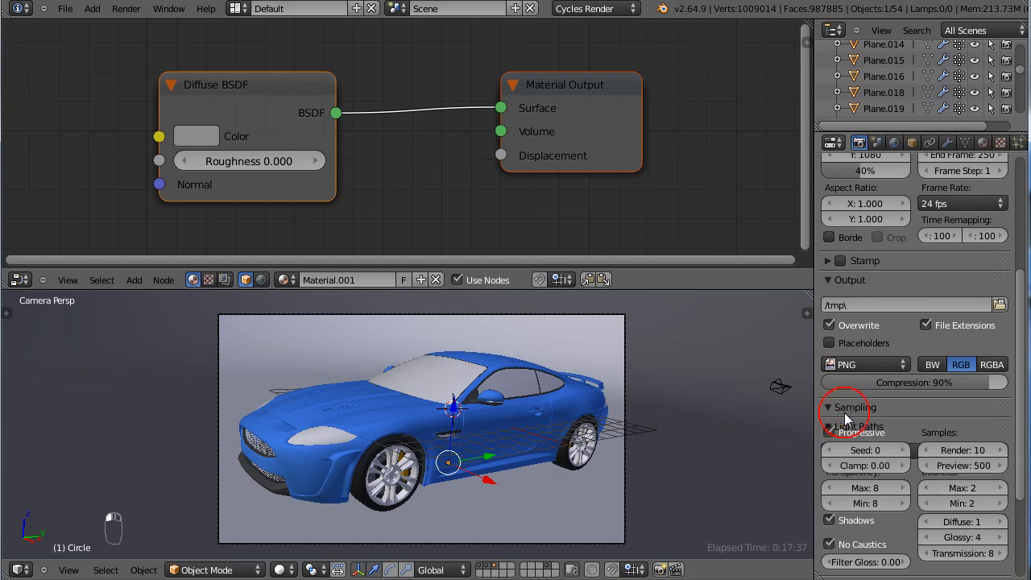
pyautogui.click(967, 450)
pyautogui.write('50')
pyautogui.press('Return')
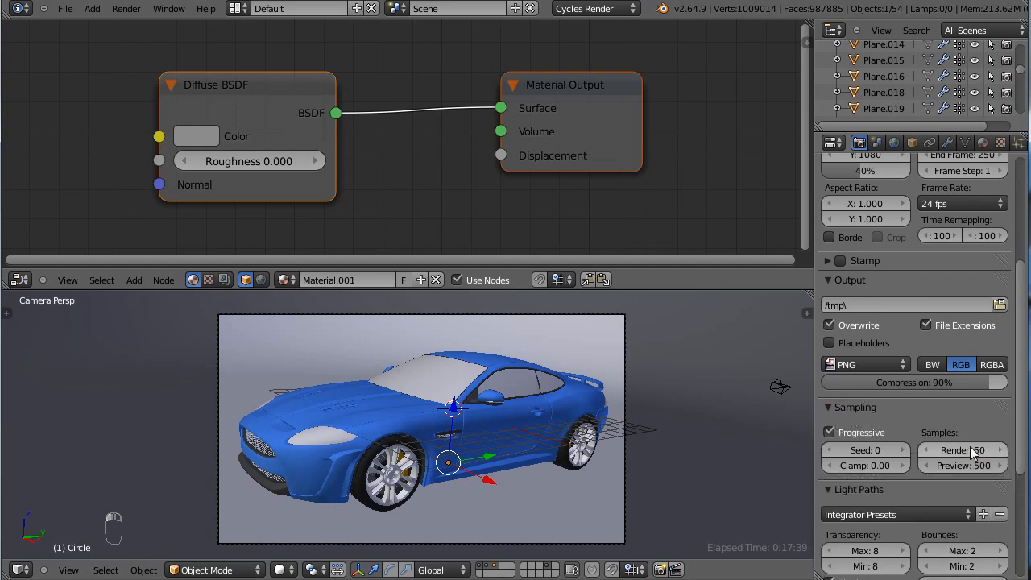
# Step: Render the image and enlarge the area that shows the render result
pyautogui.scroll(4, 917, 317)
pyautogui.scroll(2, 875, 230)
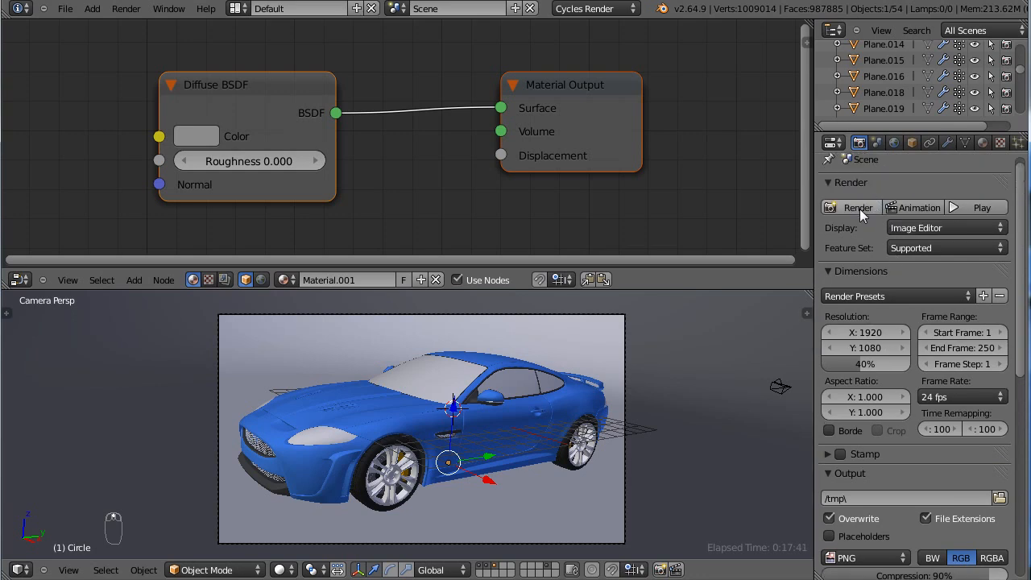
pyautogui.click(860, 208)
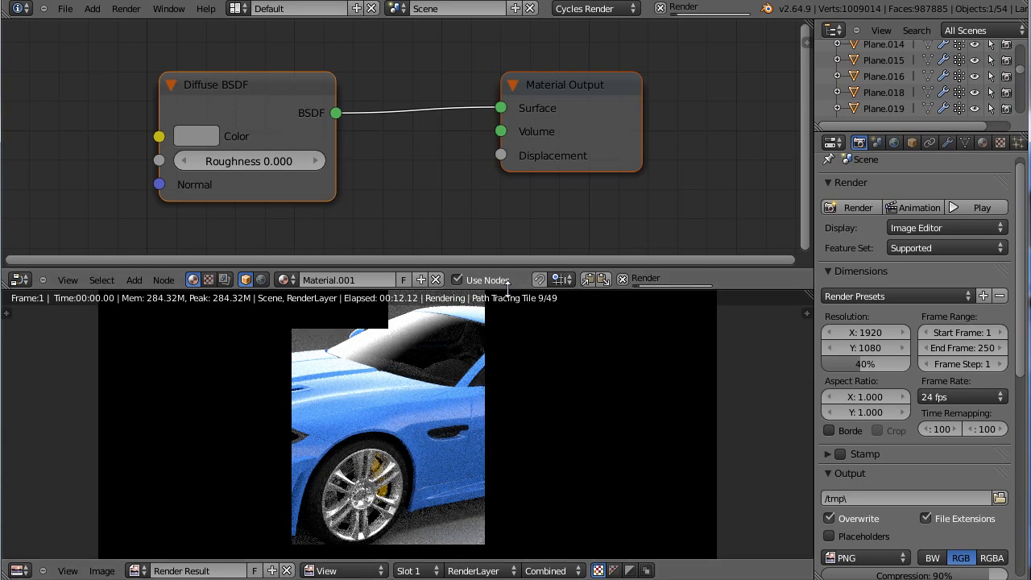
pyautogui.moveTo(507, 288); pyautogui.dragTo(506, 112)
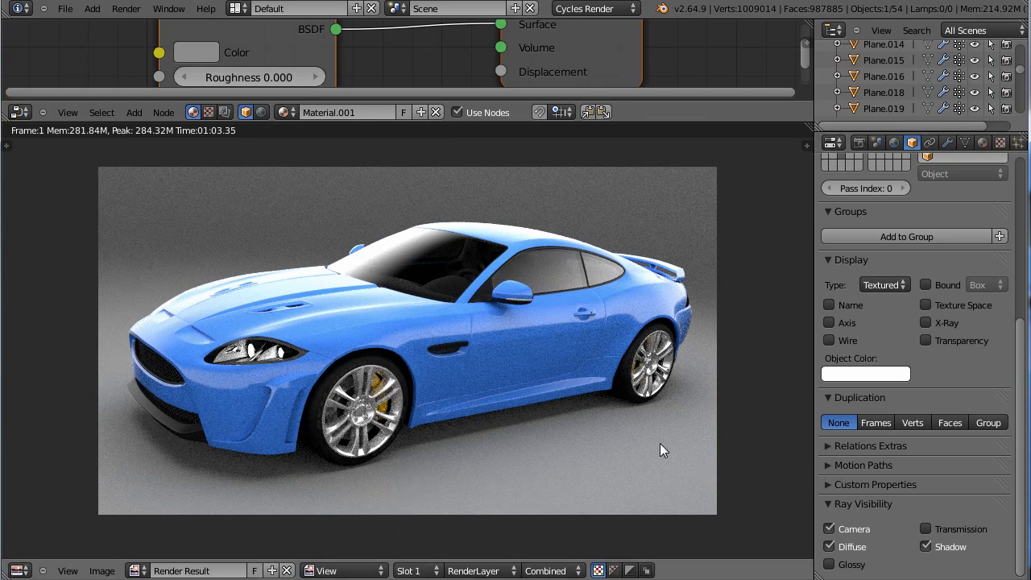
# Step: Turn off the circle's Shadow ray visibility and render the image again into Slot 2
pyautogui.press('Escape')
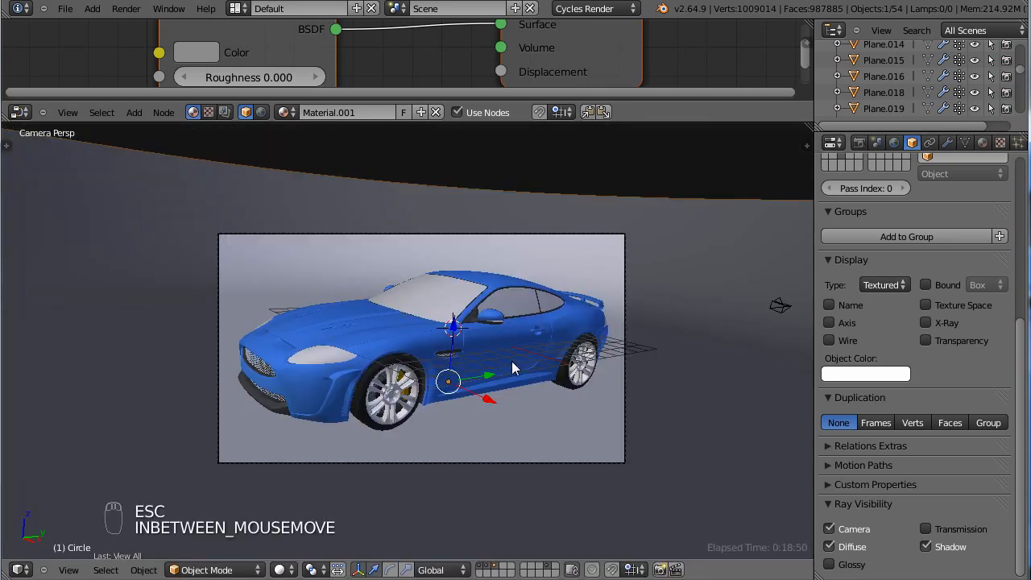
pyautogui.click(926, 546)
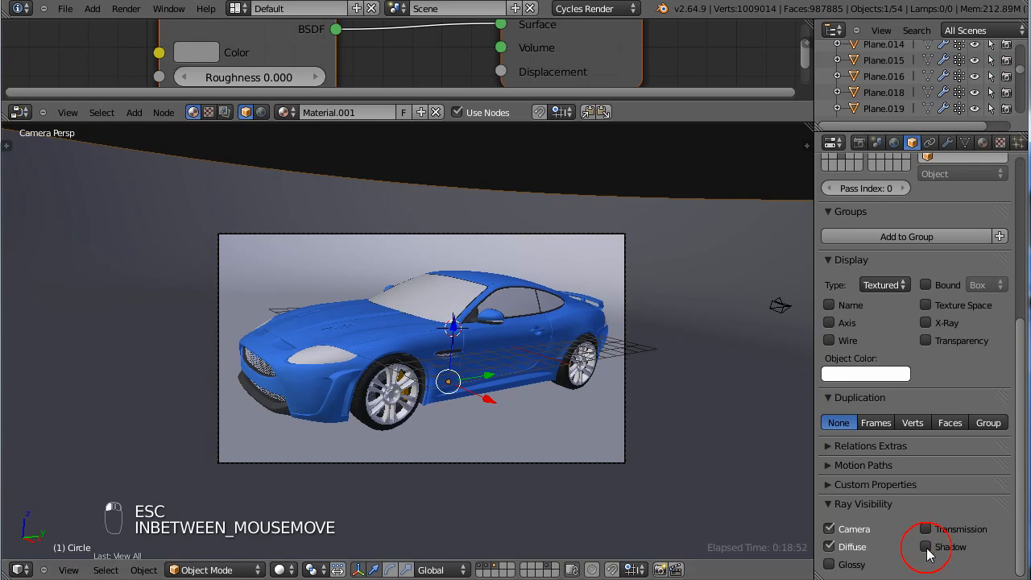
pyautogui.press('F11')
pyautogui.click(411, 570)
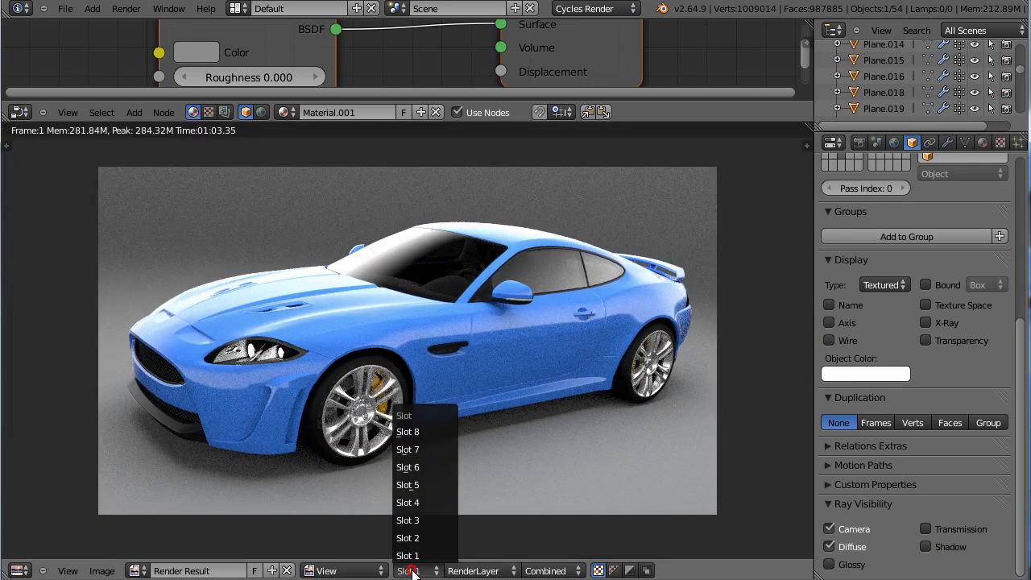
pyautogui.click(413, 536)
pyautogui.press('F12')
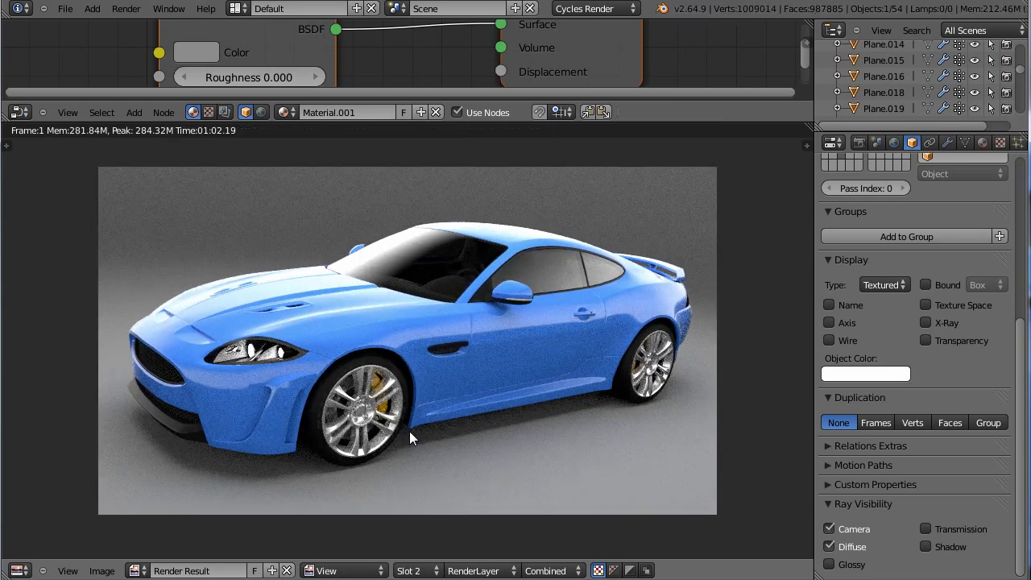
# Step: Compare the renders in Slot 1 and Slot 2 by switching between them
pyautogui.click(433, 571)
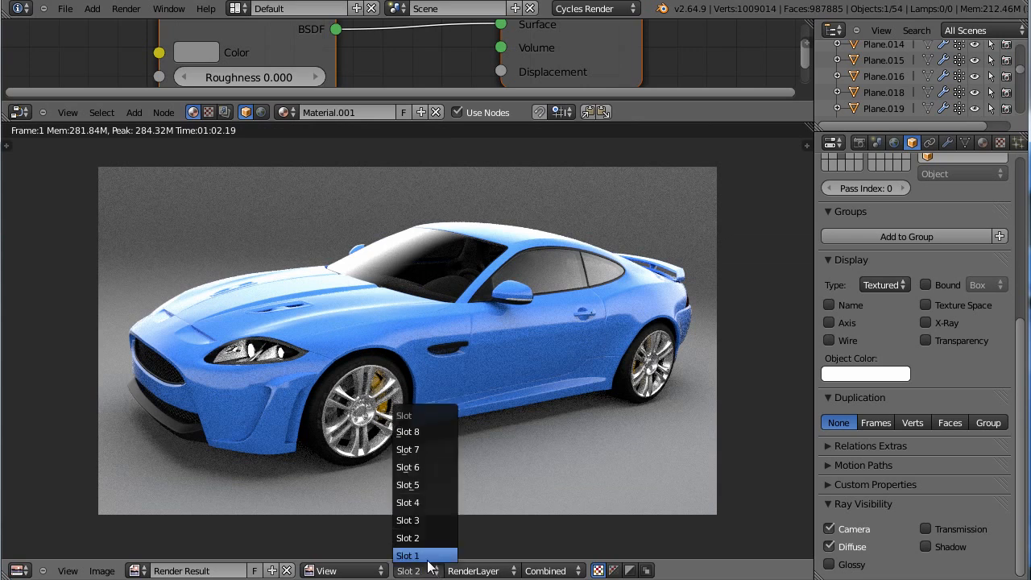
pyautogui.click(415, 555)
pyautogui.click(425, 572)
pyautogui.click(416, 538)
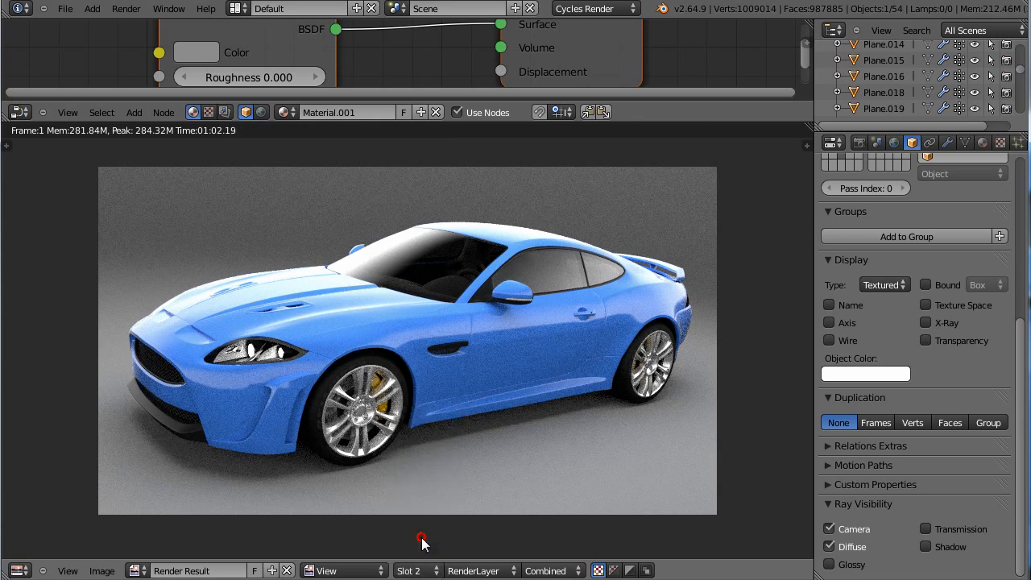
pyautogui.click(420, 571)
pyautogui.click(415, 556)
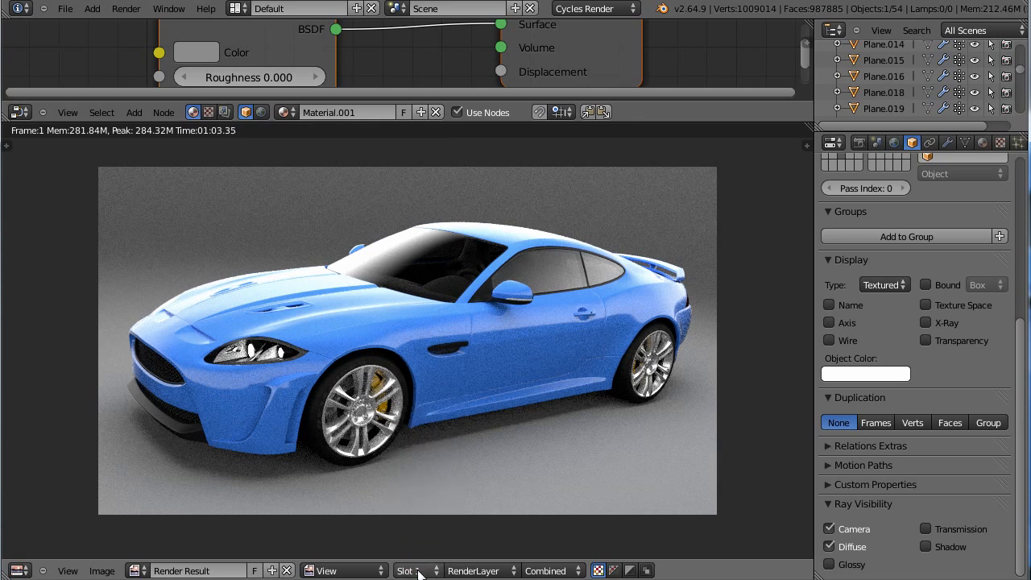
# Step: Switch the displayed render to Slot 2 and back to Slot 1 for another comparison
pyautogui.click(420, 571)
pyautogui.click(416, 538)
pyautogui.click(419, 570)
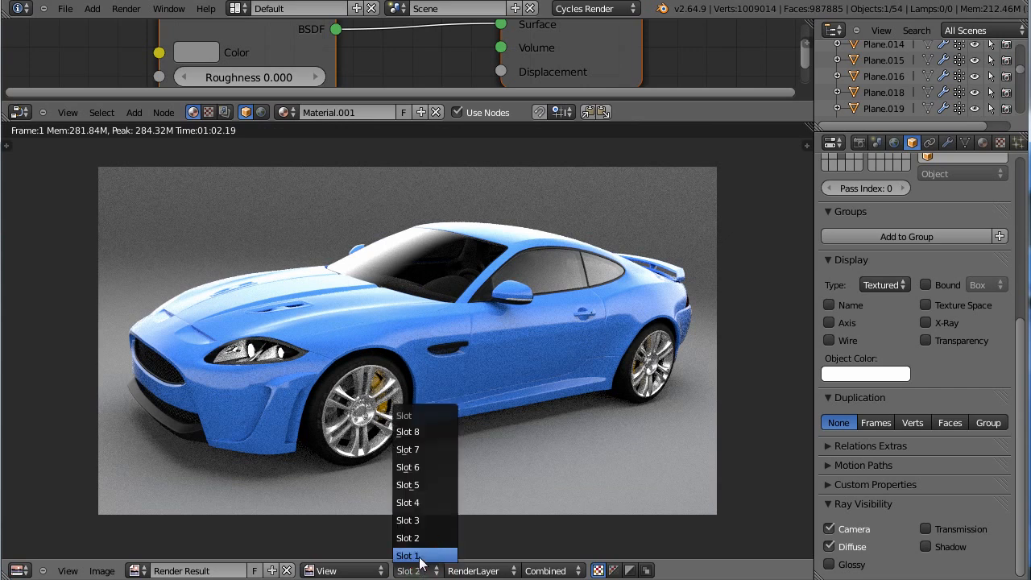
pyautogui.click(419, 557)
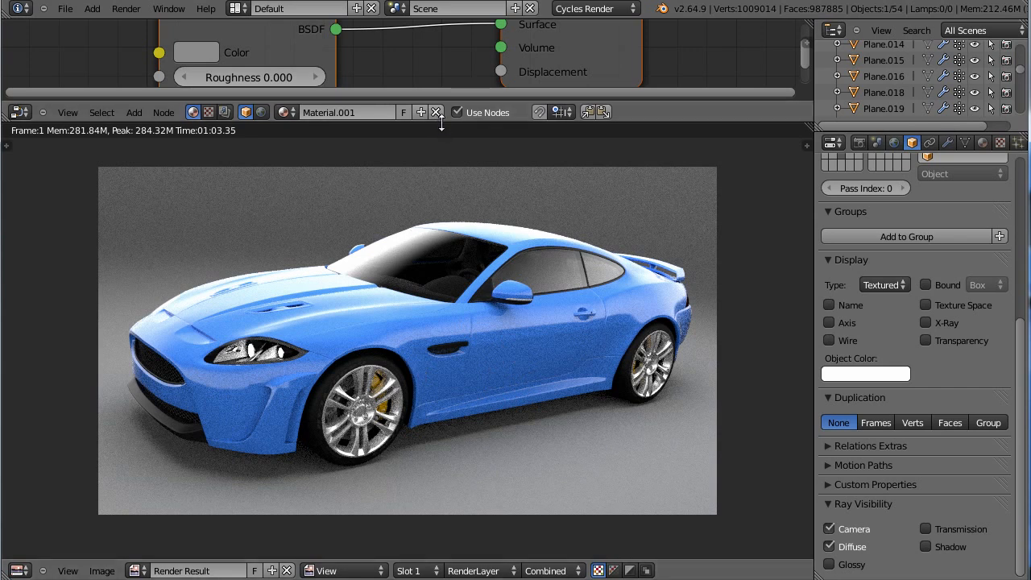
# Step: Enlarge the node editor and show the World node tree in it
pyautogui.moveTo(439, 125); pyautogui.dragTo(439, 321)
pyautogui.scroll(-3, 450, 228)
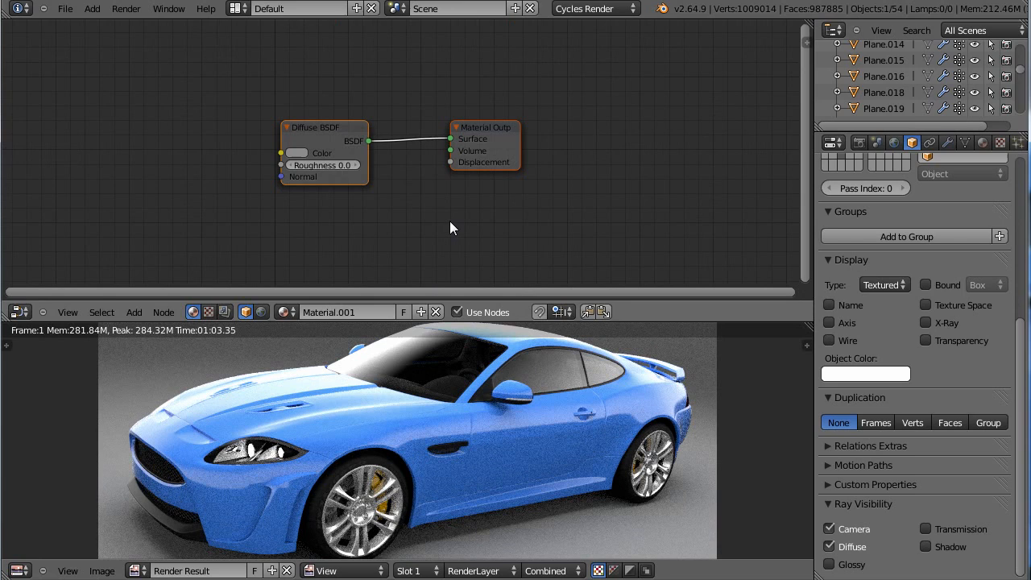
pyautogui.click(261, 312)
pyautogui.scroll(-3, 345, 228)
pyautogui.moveTo(344, 228); pyautogui.dragTo(422, 200, button='middle')
pyautogui.scroll(2, 532, 216)
pyautogui.scroll(1, 529, 212)
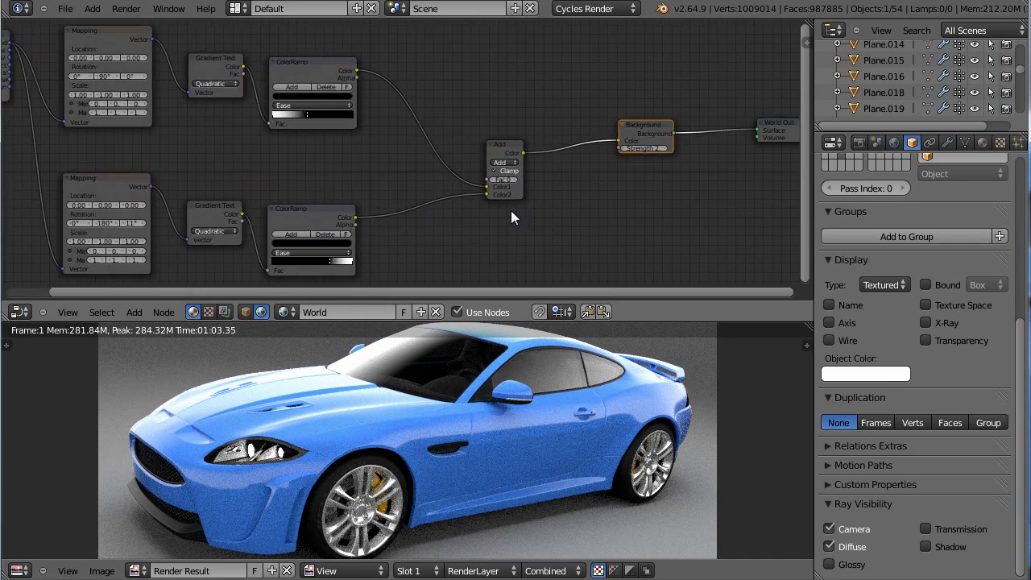
# Step: Move the Add, Background and World Output nodes together closer to the two ColorRamp nodes
pyautogui.scroll(-3, 512, 211)
pyautogui.press('a')
pyautogui.moveTo(471, 73); pyautogui.dragTo(674, 193)
pyautogui.press('g')
pyautogui.click(671, 201)
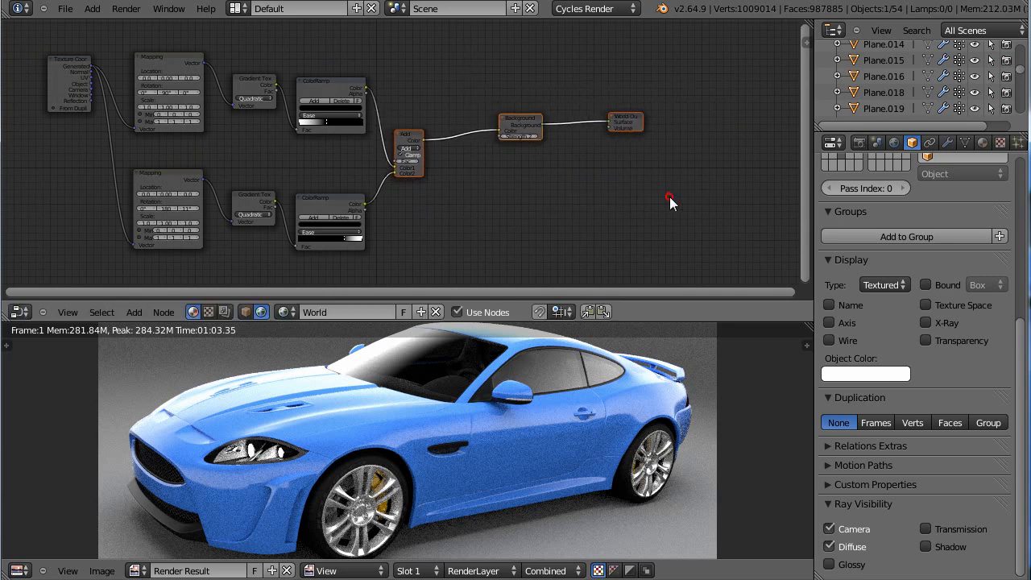
# Step: Place the Background node right beside the Add node and the World Output node right beside the Background node
pyautogui.scroll(2, 407, 193)
pyautogui.moveTo(407, 195); pyautogui.dragTo(460, 193, button='middle')
pyautogui.moveTo(617, 109); pyautogui.dragTo(535, 143)
pyautogui.moveTo(772, 110); pyautogui.dragTo(637, 129)
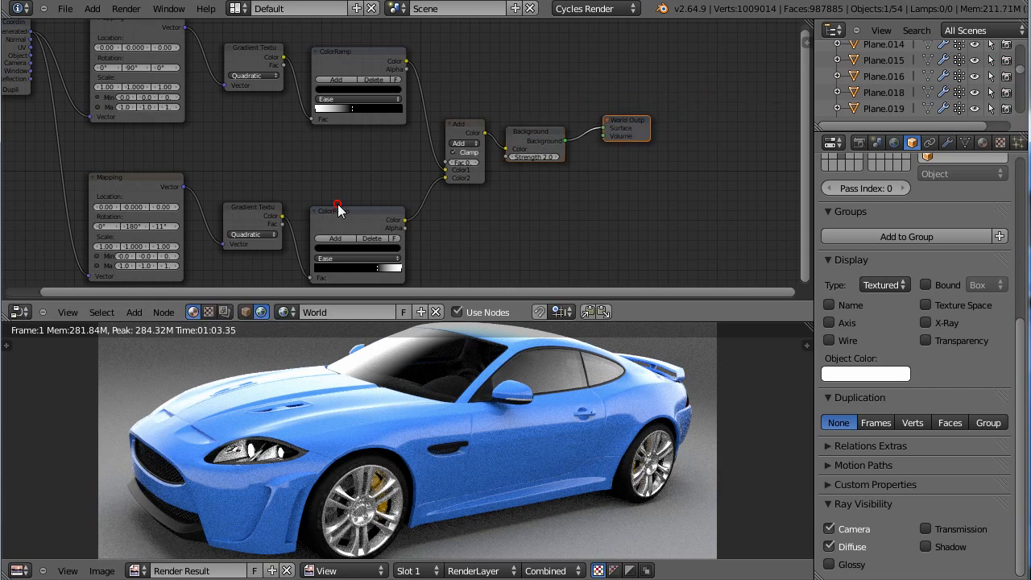
# Step: Move the lower row's ColorRamp, Gradient Texture and Mapping nodes up toward the upper row
pyautogui.moveTo(339, 210); pyautogui.dragTo(338, 151)
pyautogui.moveTo(234, 208); pyautogui.dragTo(240, 169)
pyautogui.moveTo(133, 178); pyautogui.dragTo(138, 140)
# Step: Lower the Texture Coordinate node to between the two rows and shift the upper Mapping, Gradient Texture and ColorRamp nodes down
pyautogui.moveTo(139, 182); pyautogui.dragTo(232, 184, button='middle')
pyautogui.moveTo(84, 29); pyautogui.dragTo(100, 138)
pyautogui.moveTo(227, 24); pyautogui.dragTo(243, 37)
pyautogui.moveTo(348, 56); pyautogui.dragTo(352, 80)
pyautogui.moveTo(442, 51); pyautogui.dragTo(443, 75)
# Step: Shrink the node editor to give the render result more space
pyautogui.scroll(1, 475, 139)
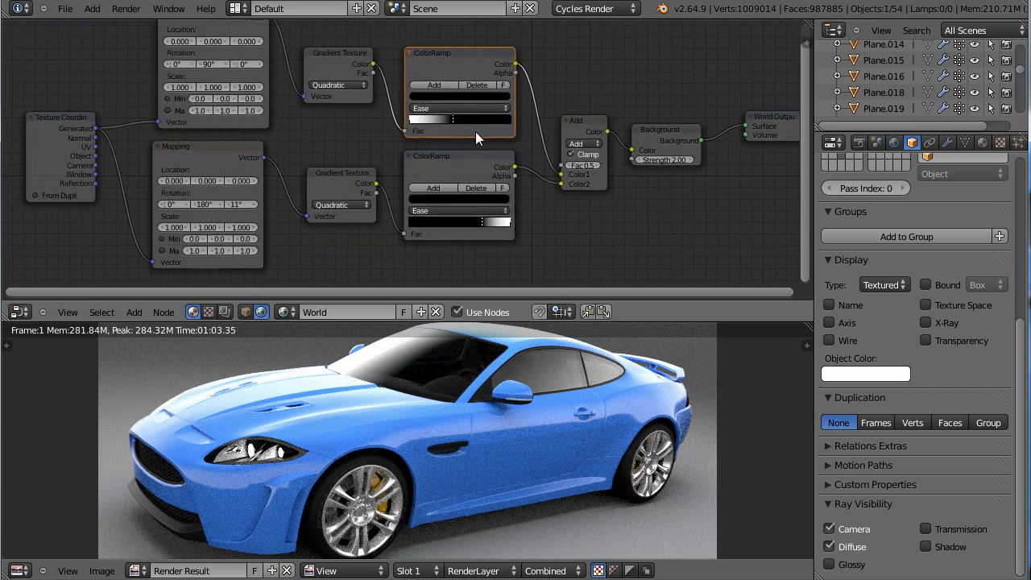
pyautogui.scroll(-1, 476, 139)
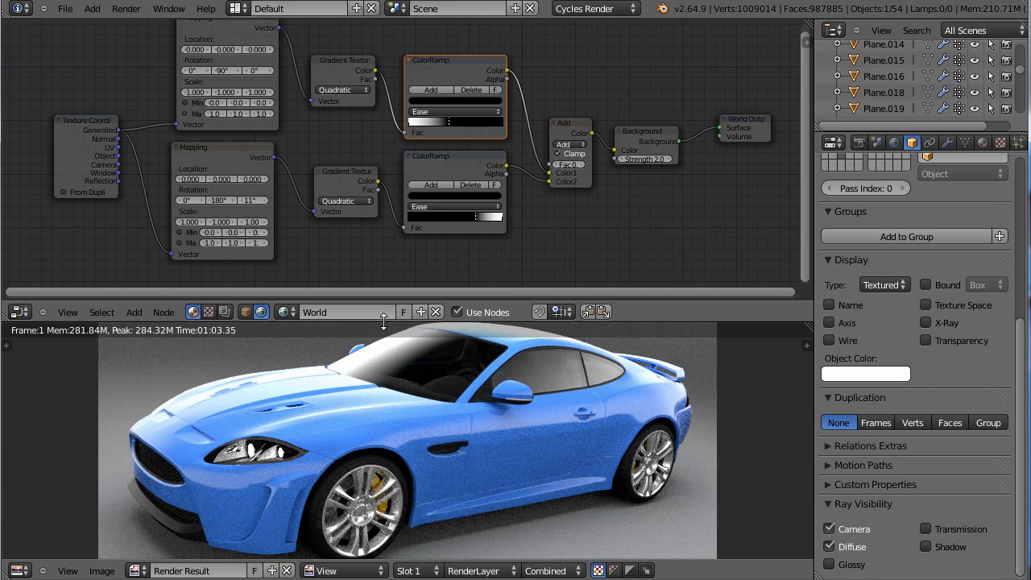
pyautogui.moveTo(383, 322); pyautogui.dragTo(390, 200)
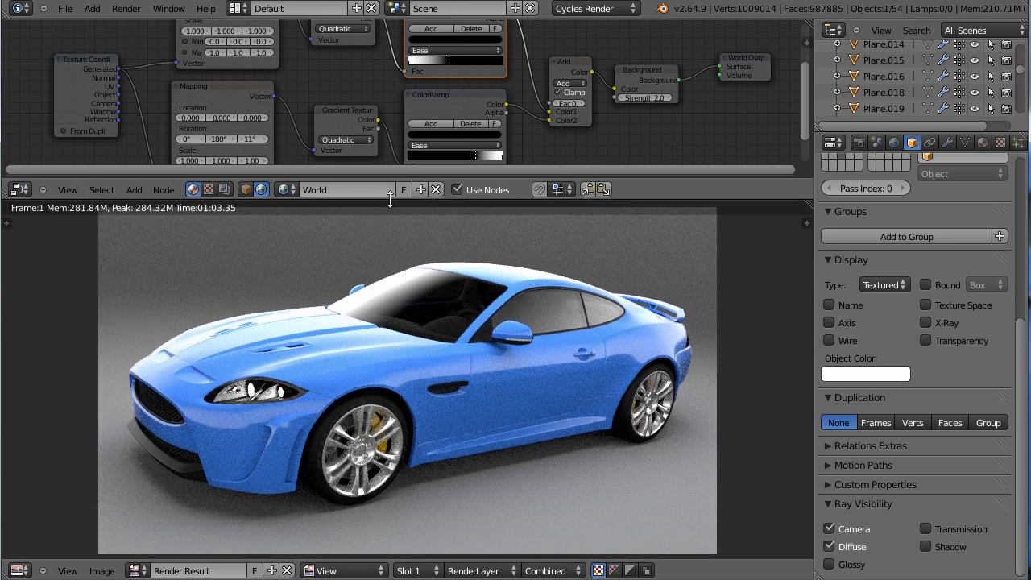